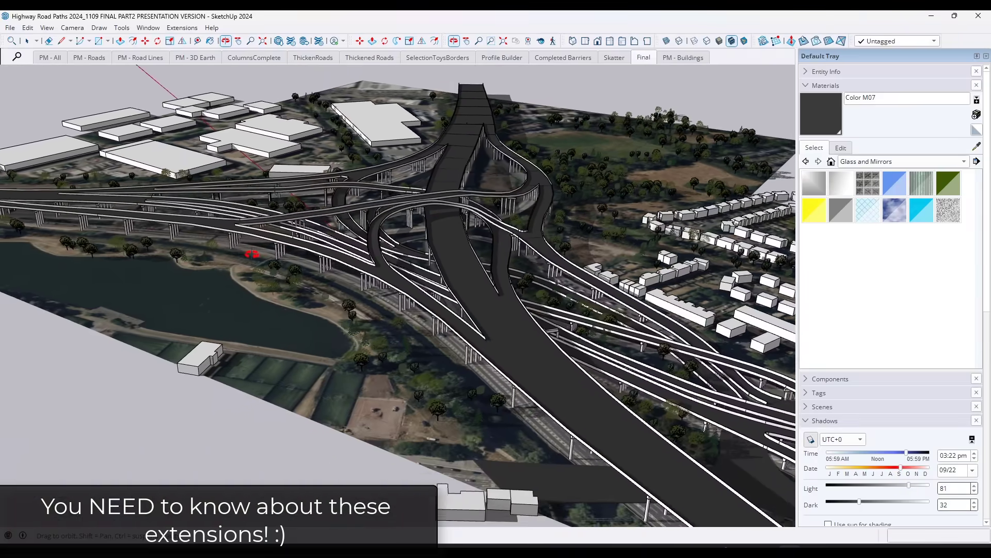
- Examine the finished highway interchange model from several angles and distances
scroll(336, 235, up, 5)
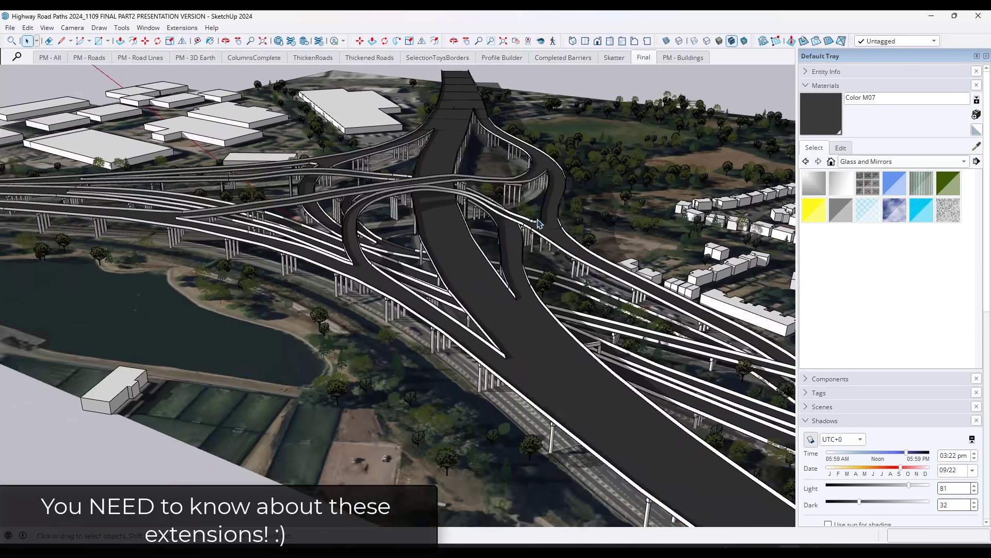
scroll(219, 207, down, 2)
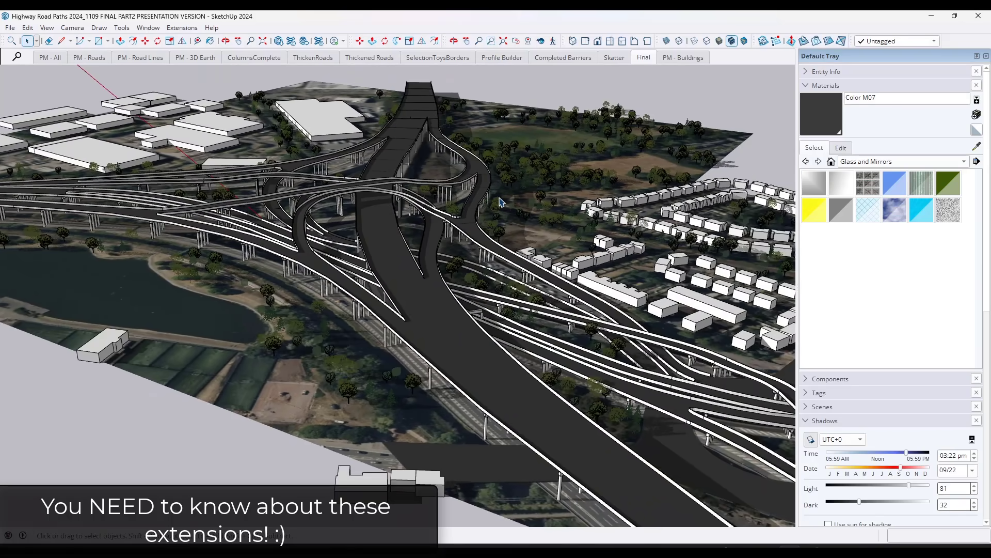
middle_drag(523, 207, 471, 198)
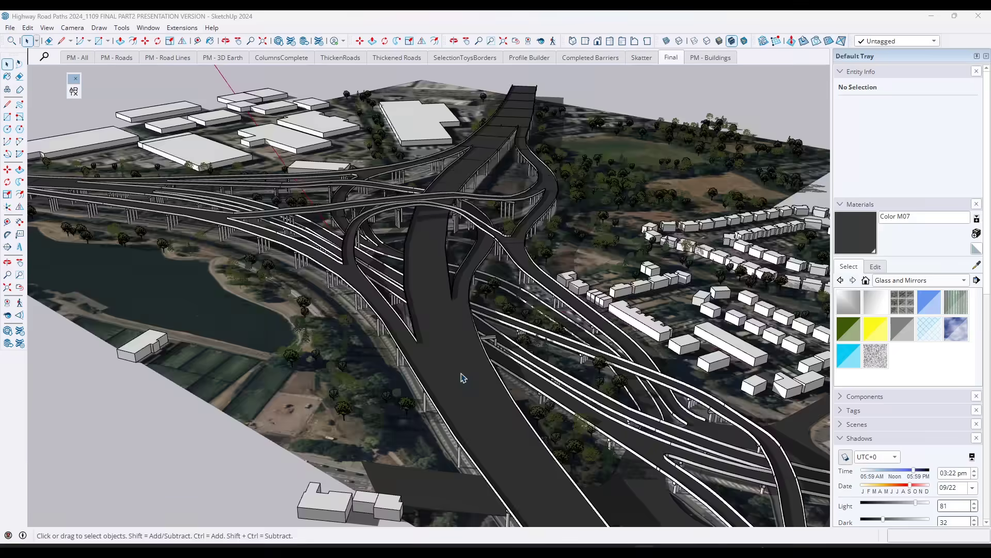
middle_drag(463, 378, 474, 265)
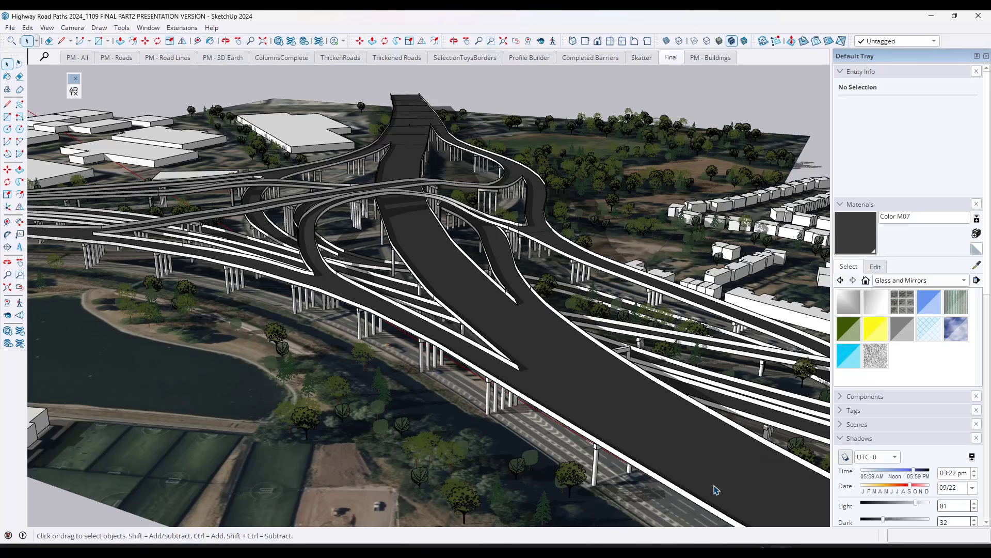
click(723, 498)
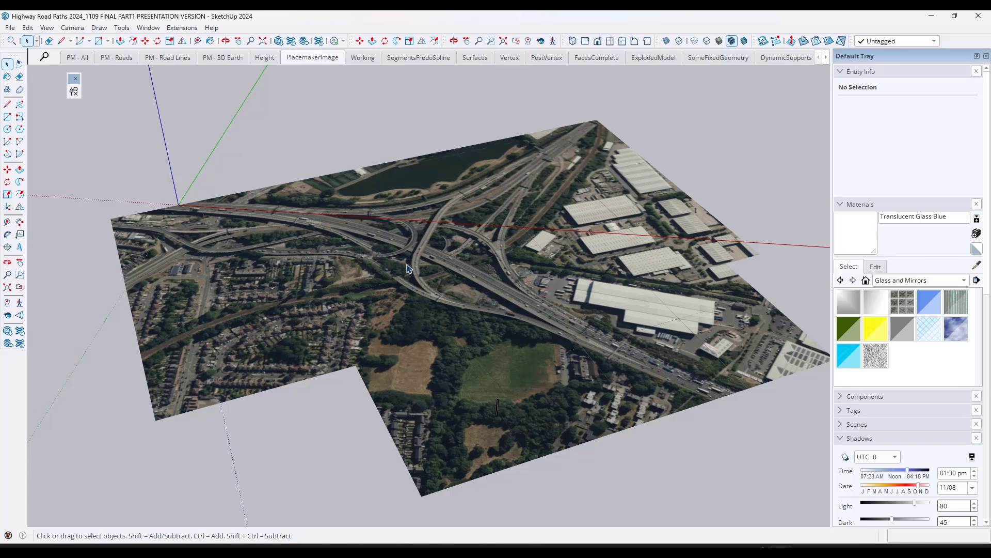
- Examine the aerial image of the interchange in the part 1 model, both as a whole and close up on the motorway lanes
scroll(542, 311, up, 5)
middle_drag(545, 307, 498, 279)
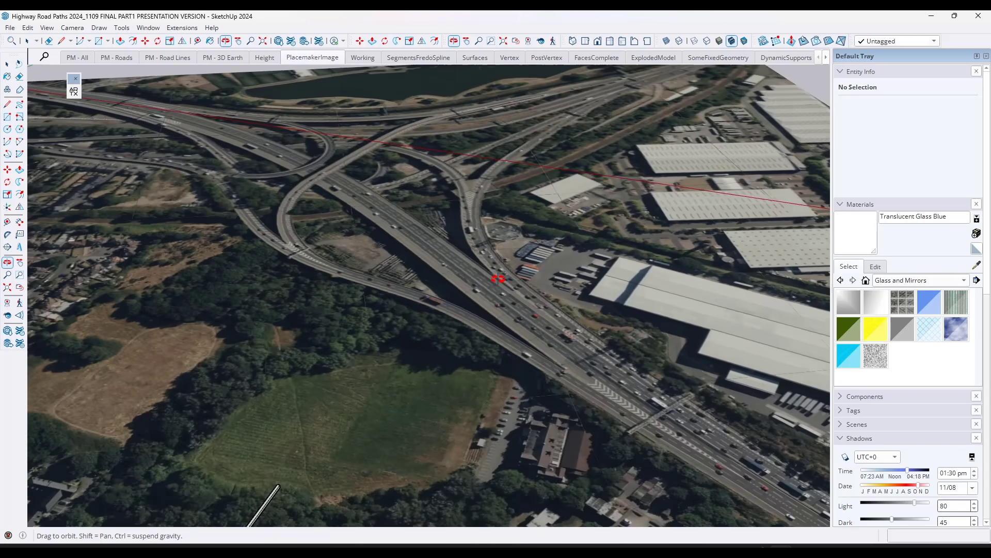
scroll(498, 279, down, 5)
mouse_move(442, 228)
middle_down()
mouse_move(449, 264)
mouse_move(432, 223)
middle_up()
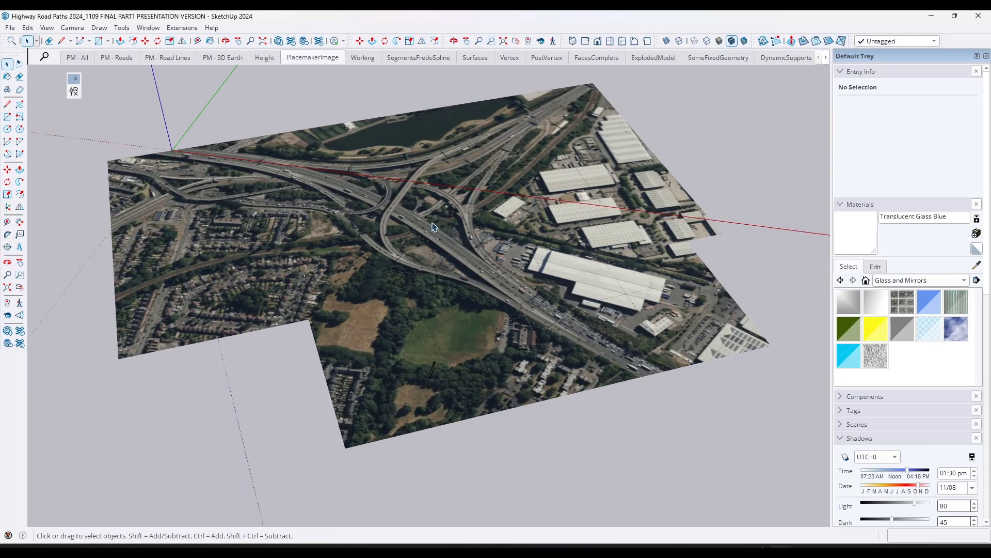
scroll(433, 225, up, 3)
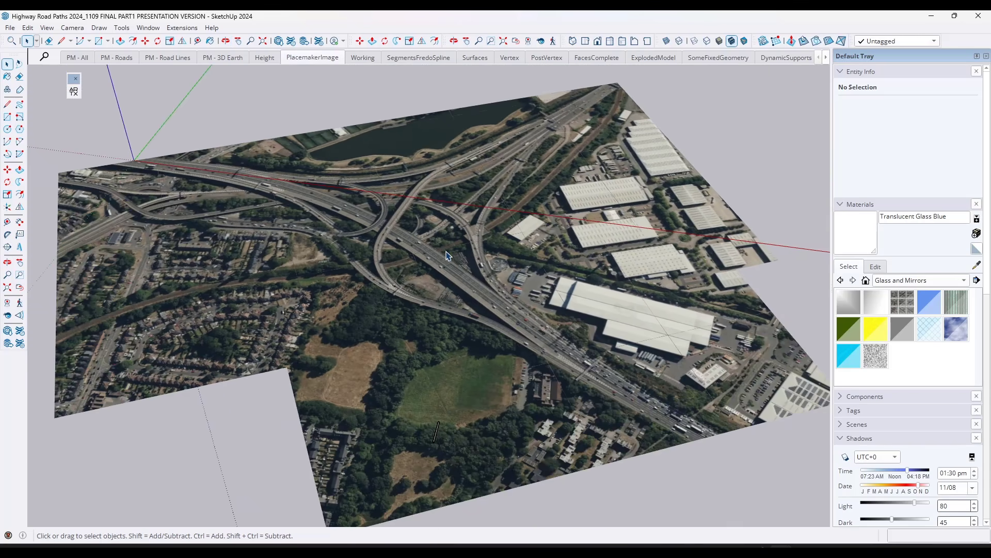
scroll(447, 254, up, 1)
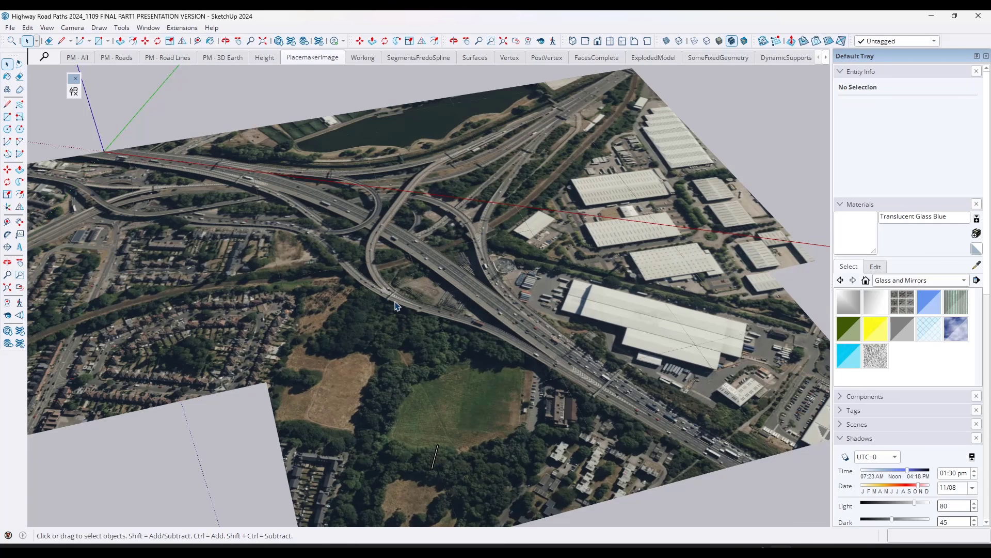
scroll(518, 349, up, 5)
middle_drag(584, 332, 558, 333)
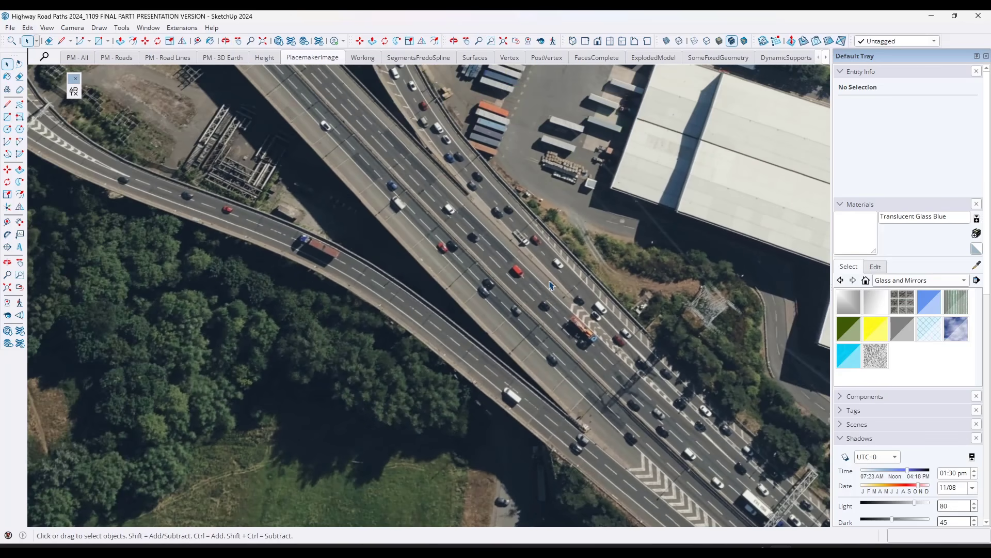
scroll(540, 246, up, 6)
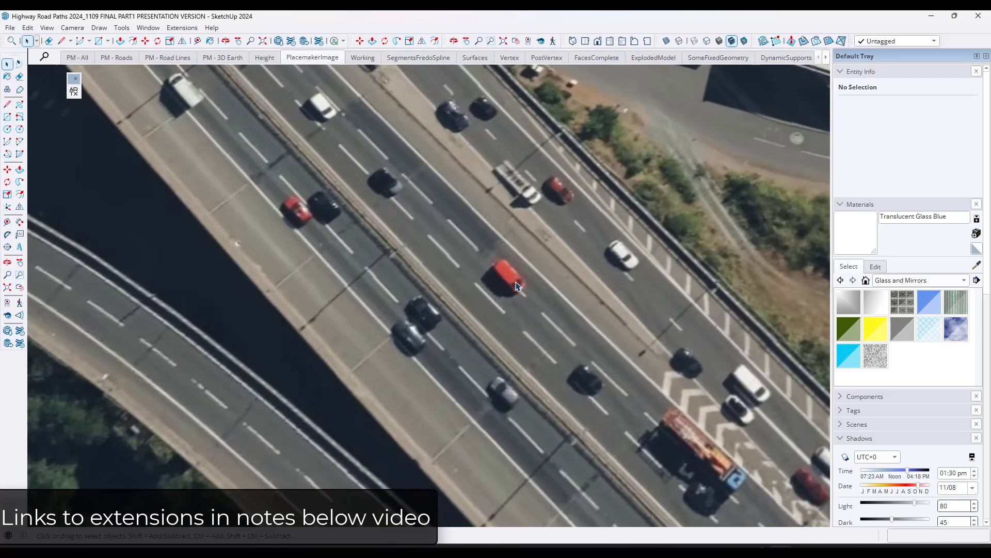
scroll(515, 314, down, 8)
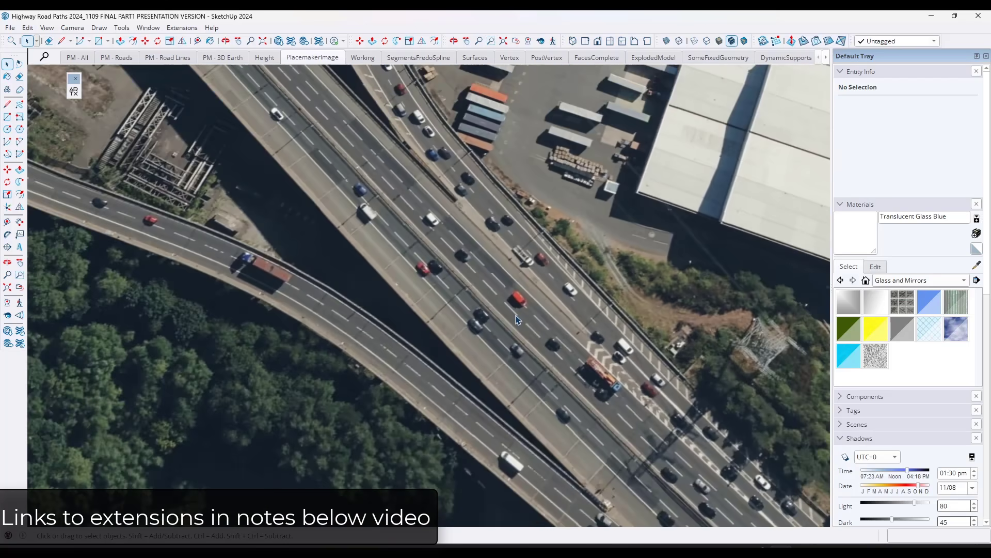
scroll(512, 310, down, 3)
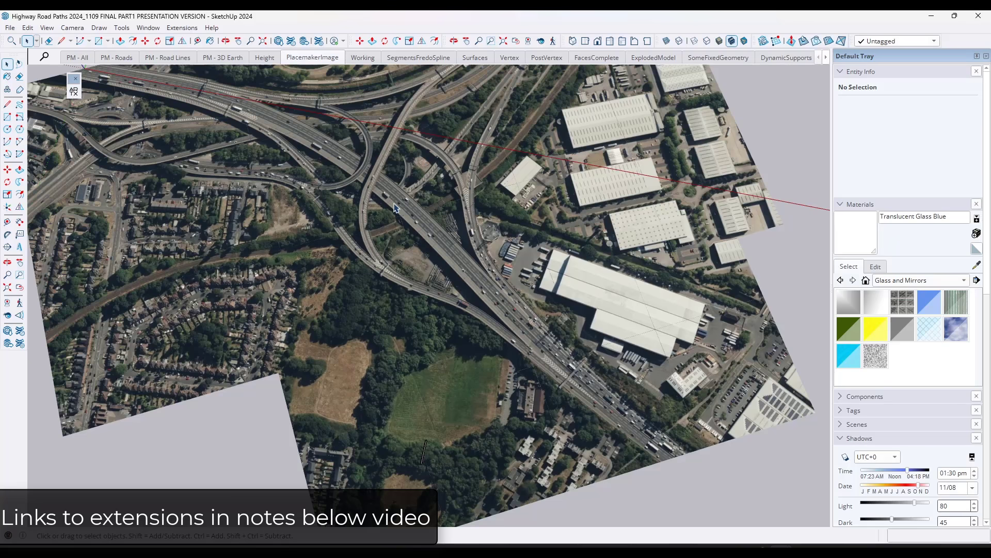
scroll(370, 270, down, 2)
scroll(395, 107, up, 3)
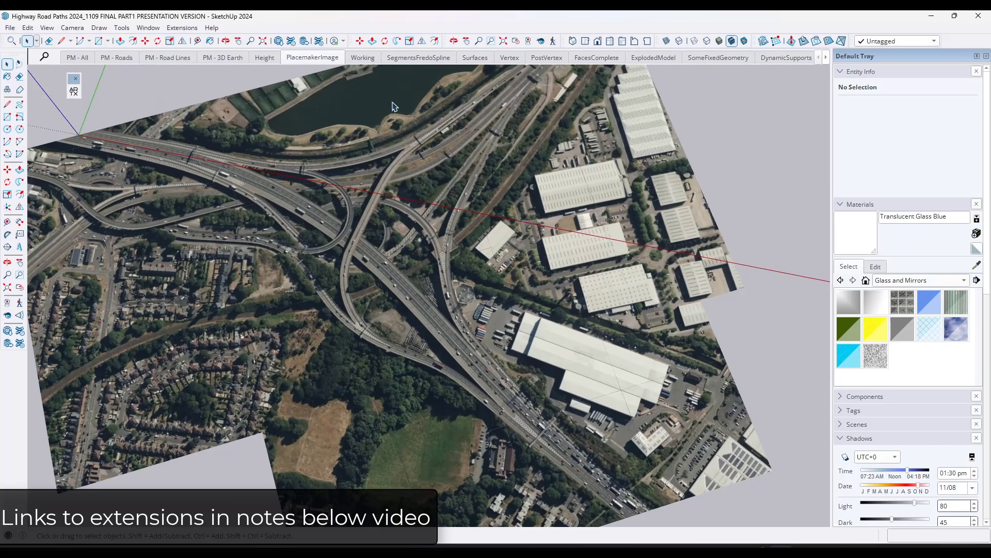
- In the Working scene, trace the main carriageway's southern edge with a FredoSpline Bezier Classic curve, ending where the ramp merges near the large warehouse
click(356, 58)
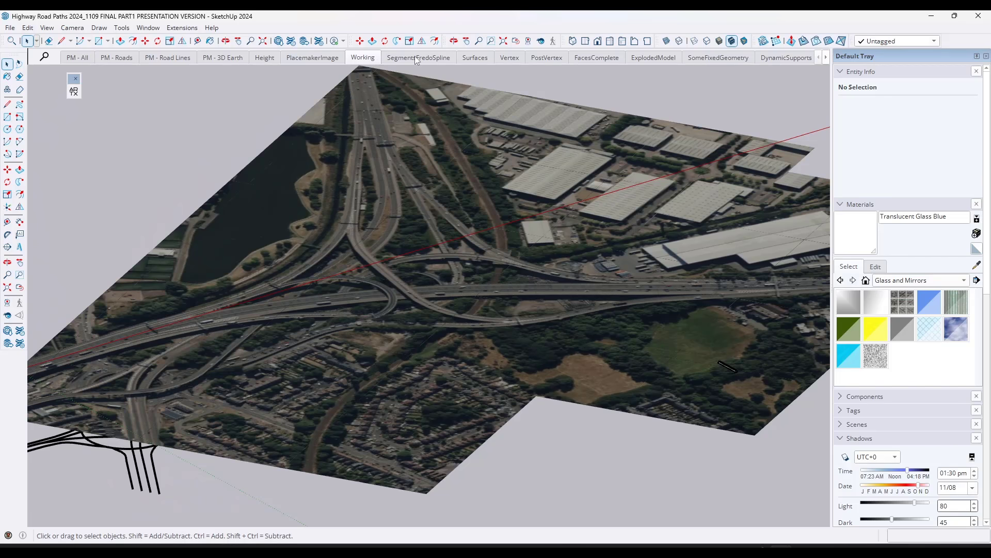
click(416, 58)
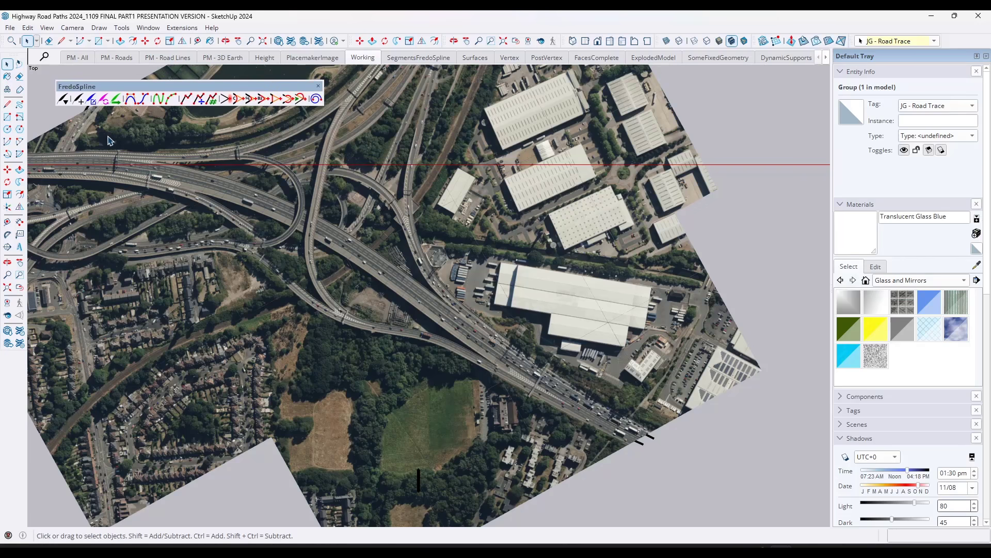
click(78, 99)
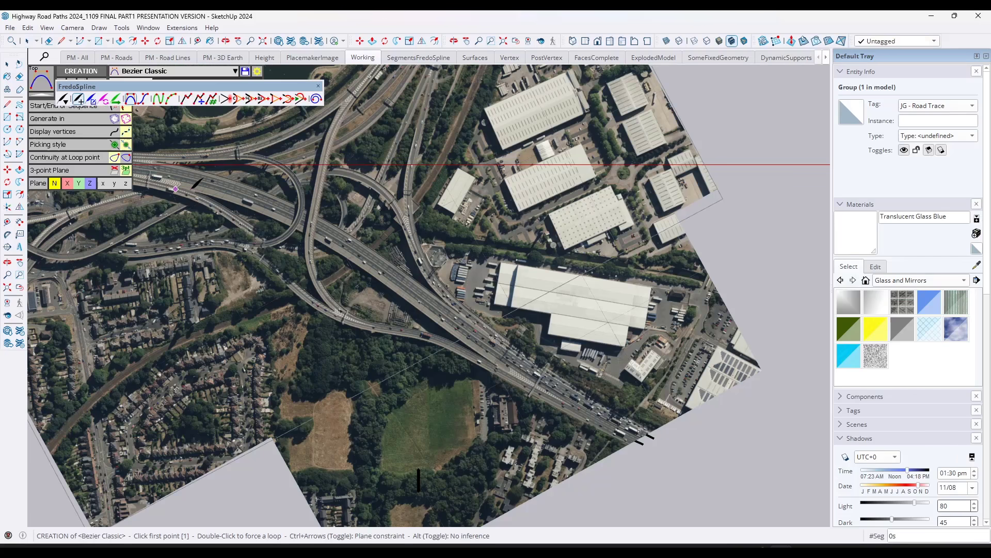
click(197, 194)
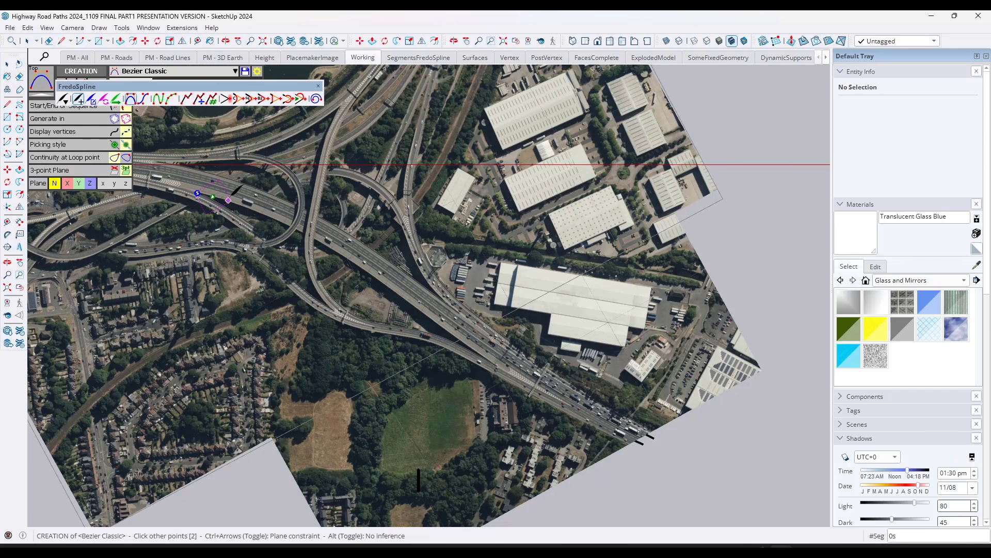
click(267, 215)
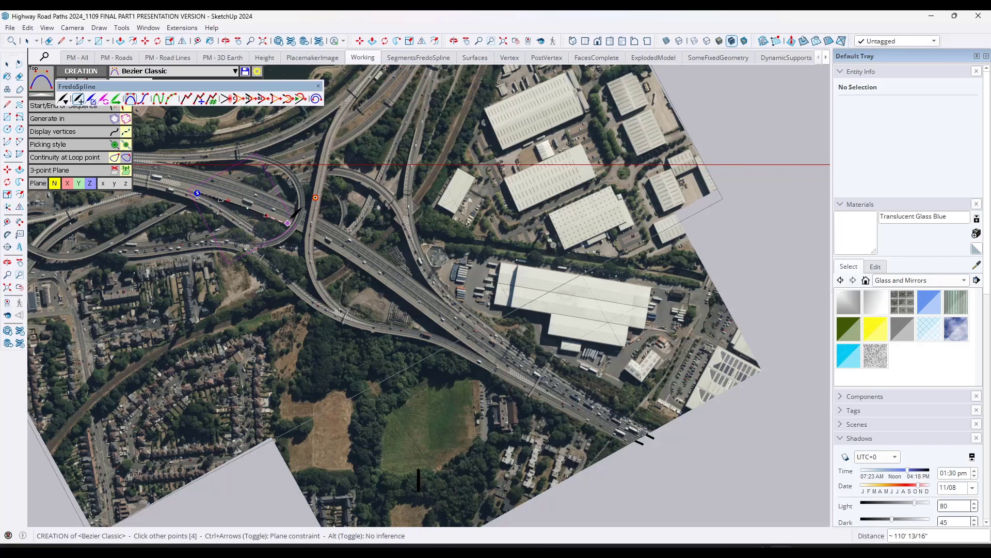
click(287, 223)
click(308, 235)
click(333, 248)
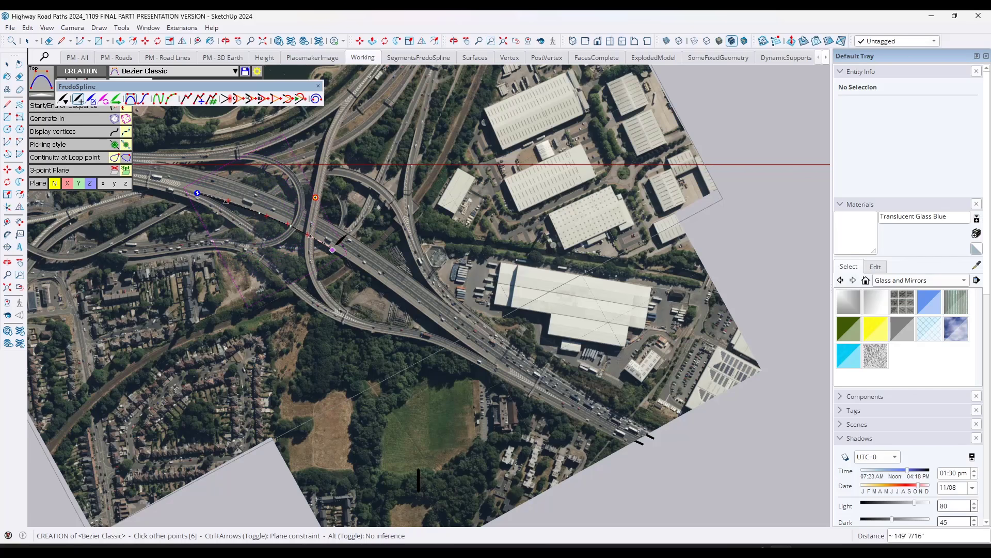
click(364, 269)
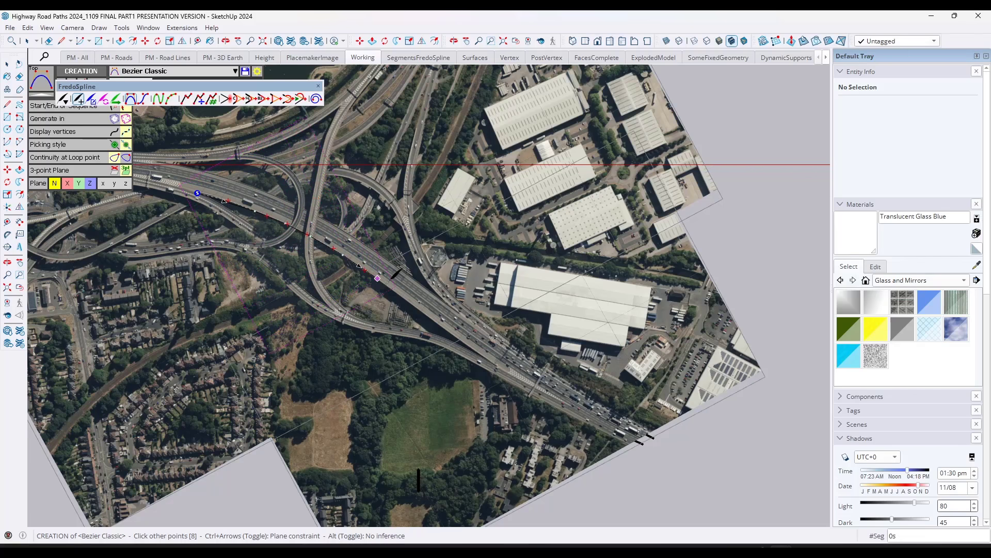
click(398, 294)
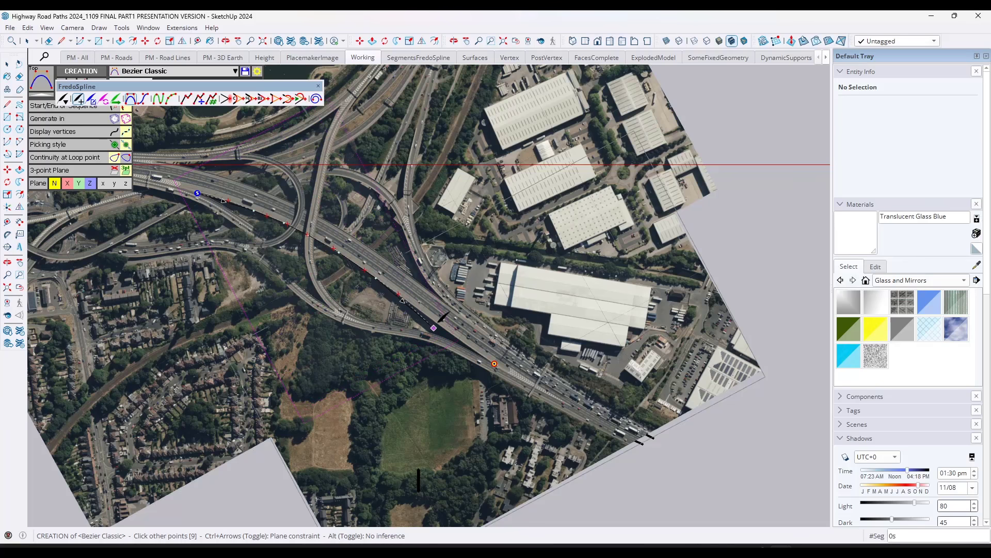
scroll(437, 327, up, 1)
scroll(442, 329, up, 1)
click(443, 327)
click(486, 359)
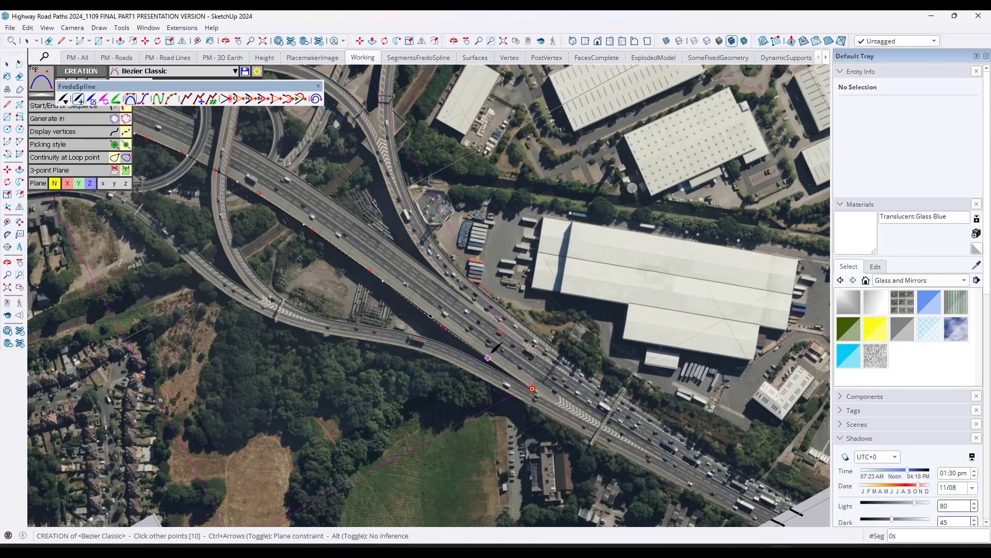
double_click(532, 388)
click(537, 386)
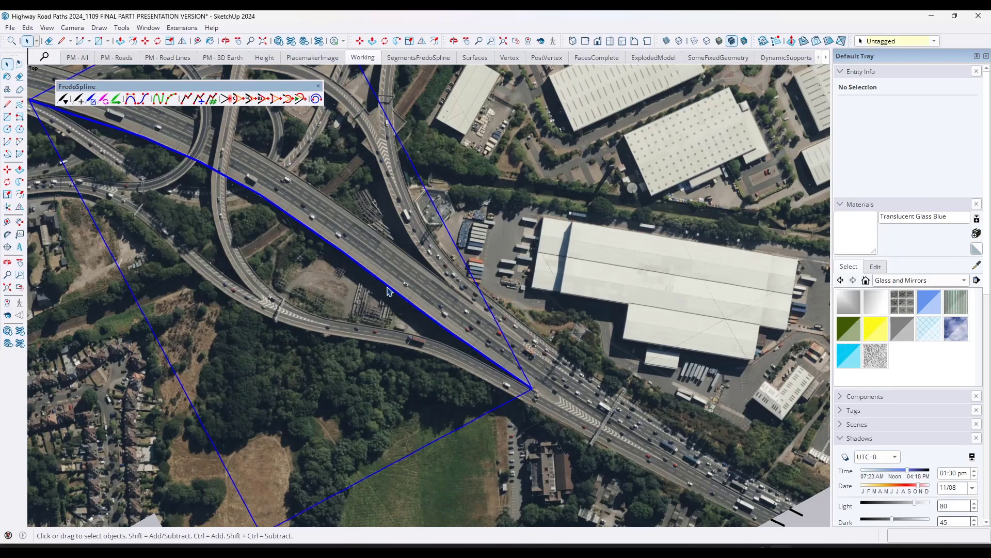
- Edit the traced Bezier Classic curve by moving a control point near its middle, and finish the curve edit
right_click(389, 291)
mouse_move(542, 374)
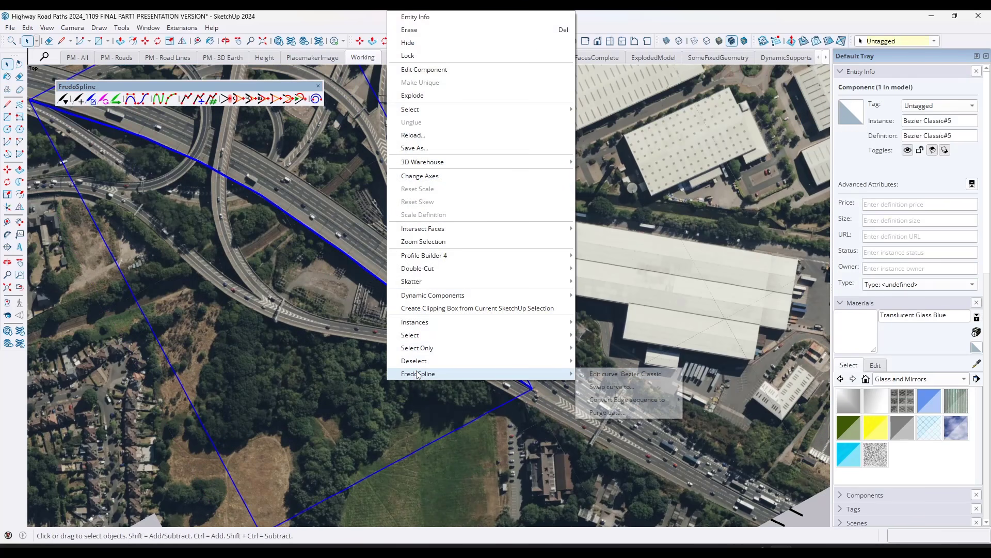
click(610, 371)
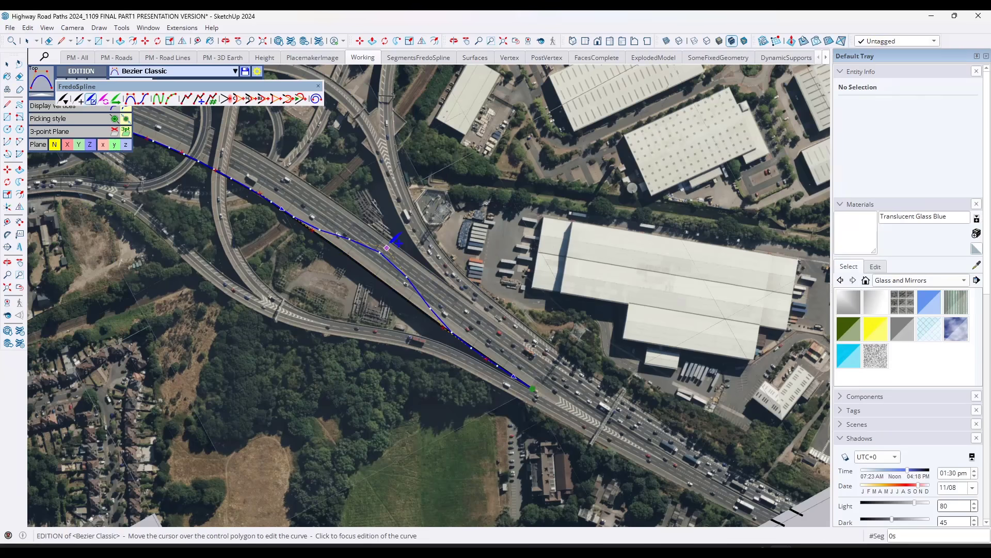
drag(398, 242, 383, 266)
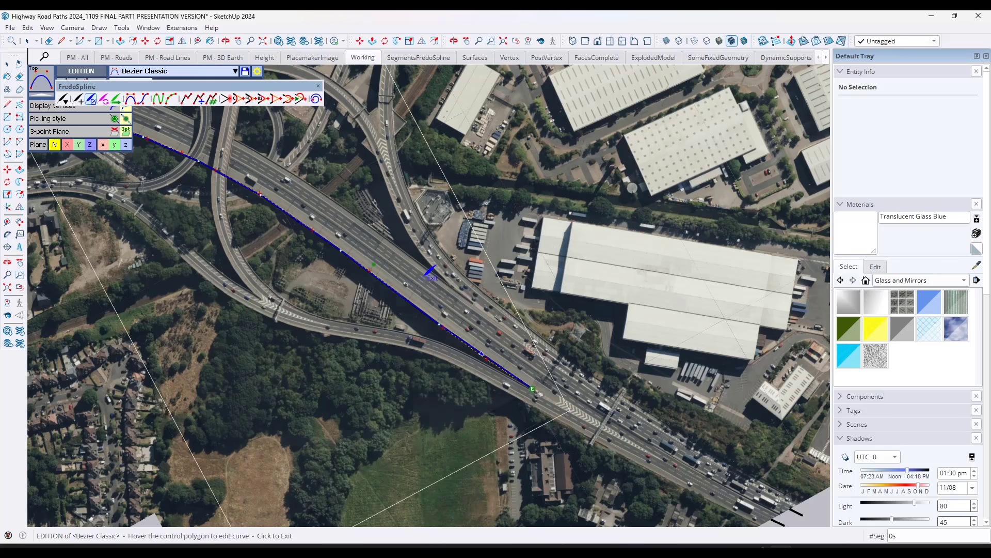
click(421, 285)
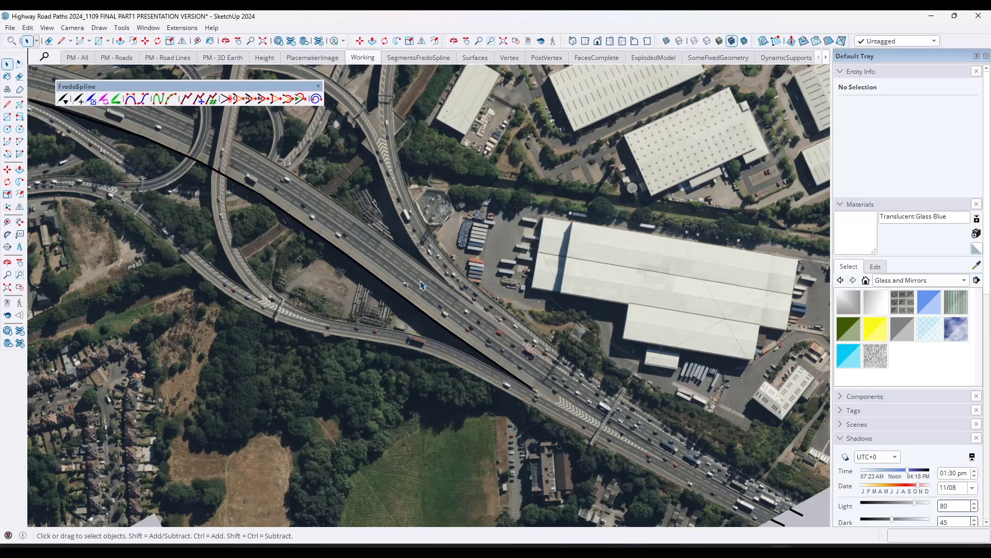
- Show the SegmentsFredoSpline scene and open the nested group holding the S-shaped "Segment - Equal" road outline
click(402, 60)
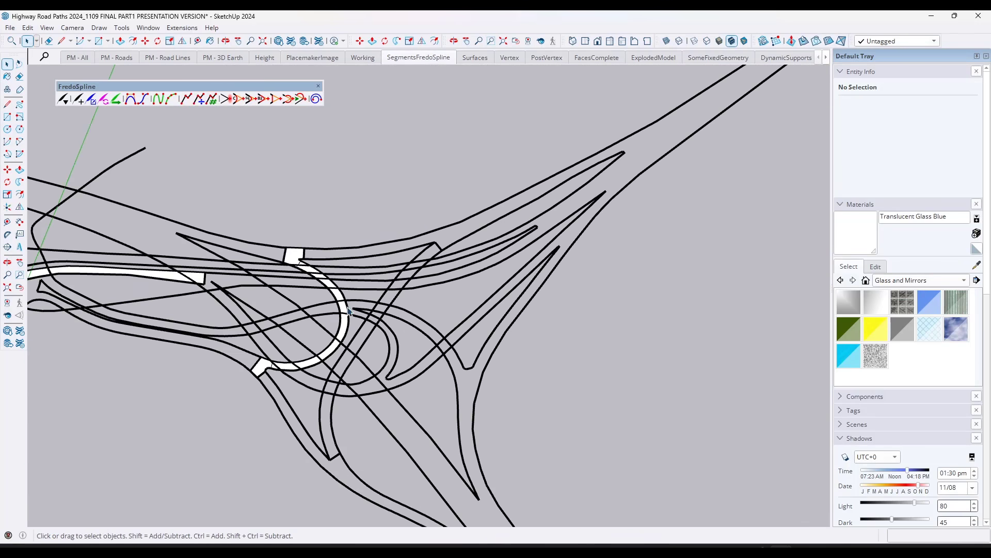
click(384, 304)
double_click(384, 303)
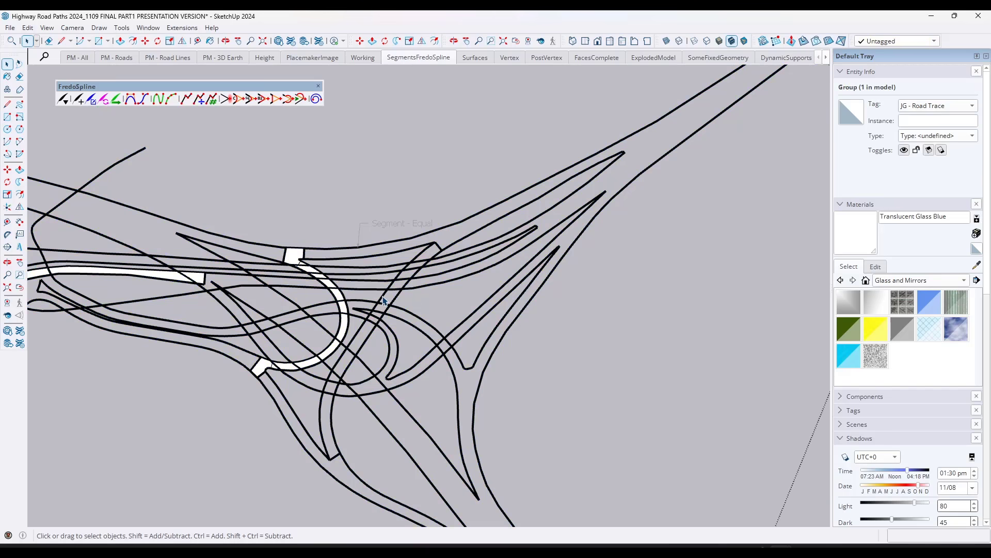
click(384, 300)
double_click(385, 300)
click(386, 301)
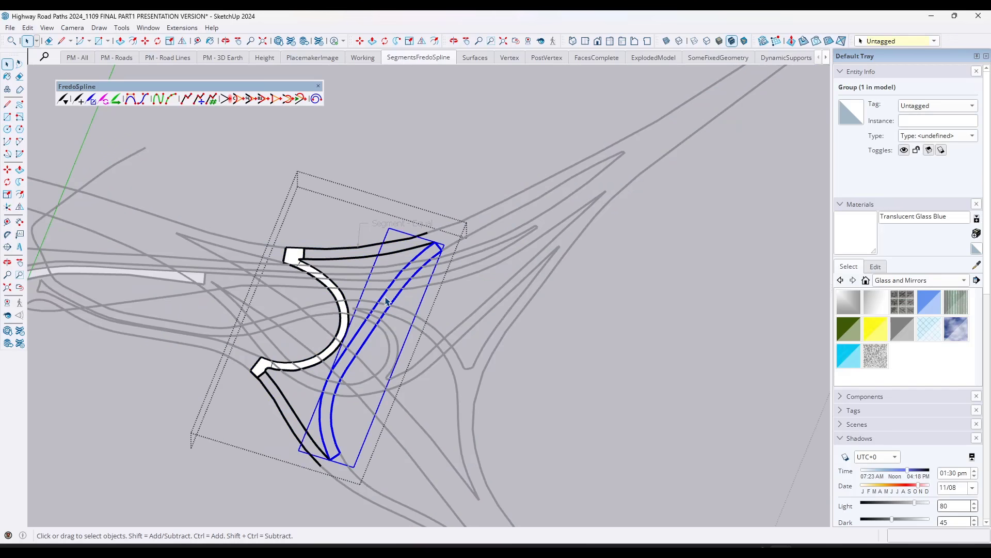
double_click(396, 305)
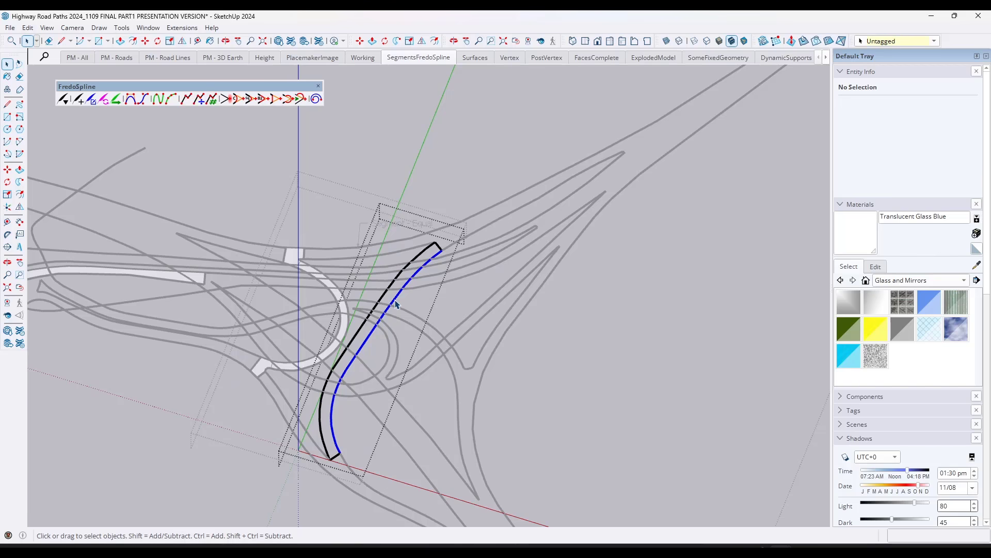
- Select the two long edges of the S-shaped road outline in turn to compare their segment counts and lengths
click(385, 302)
click(408, 276)
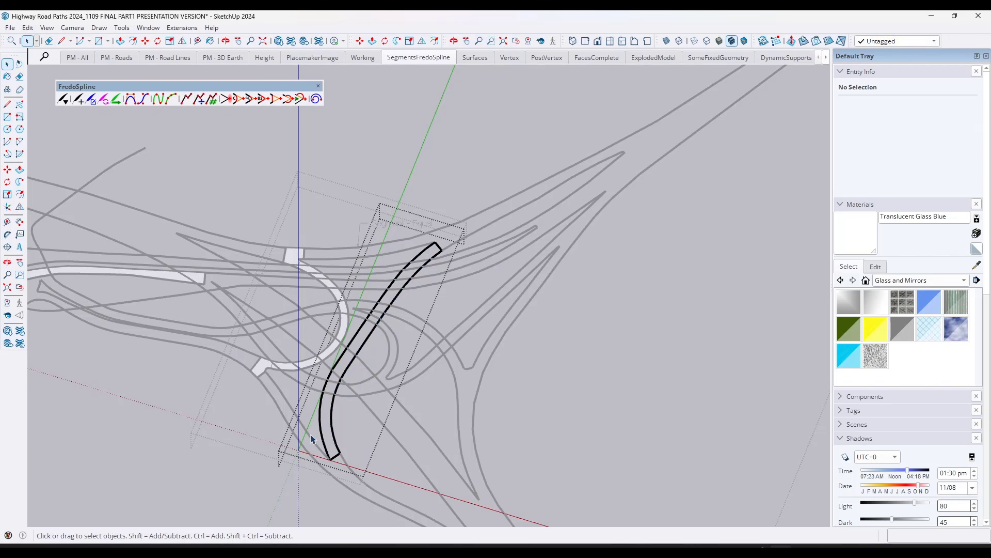
click(413, 278)
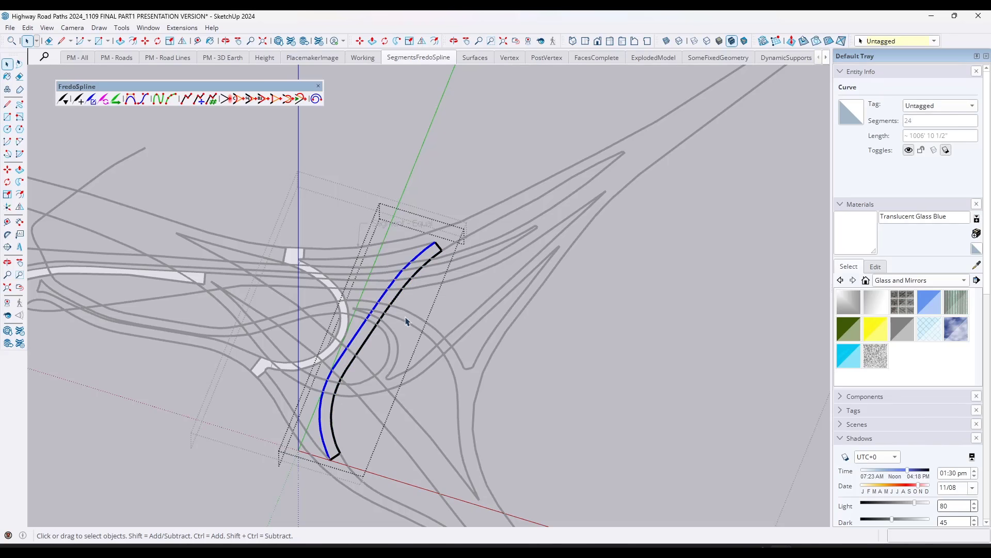
middle_drag(423, 397, 383, 280)
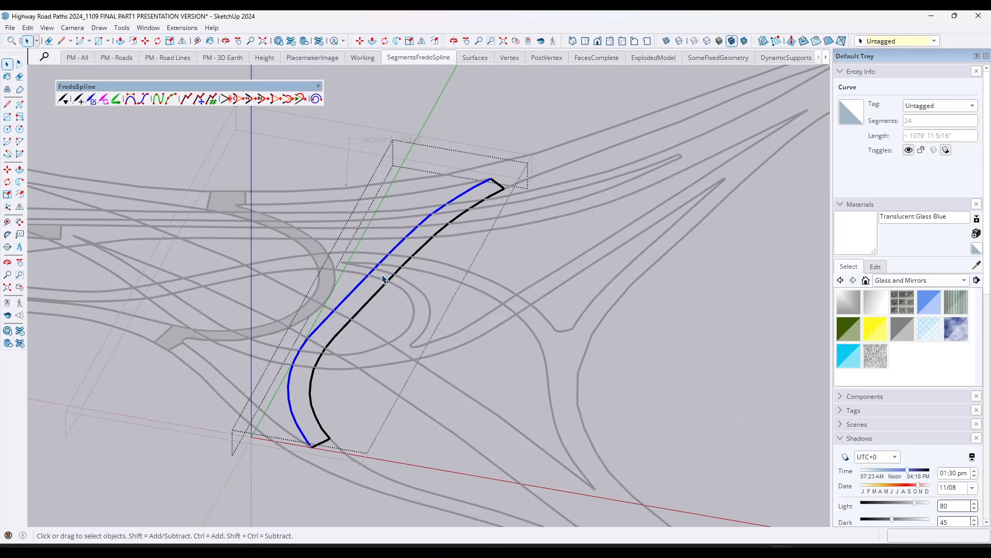
- Retrace the short edge at the northern end of the S-shaped road outline with the Line tool to create a face
click(319, 439)
click(315, 416)
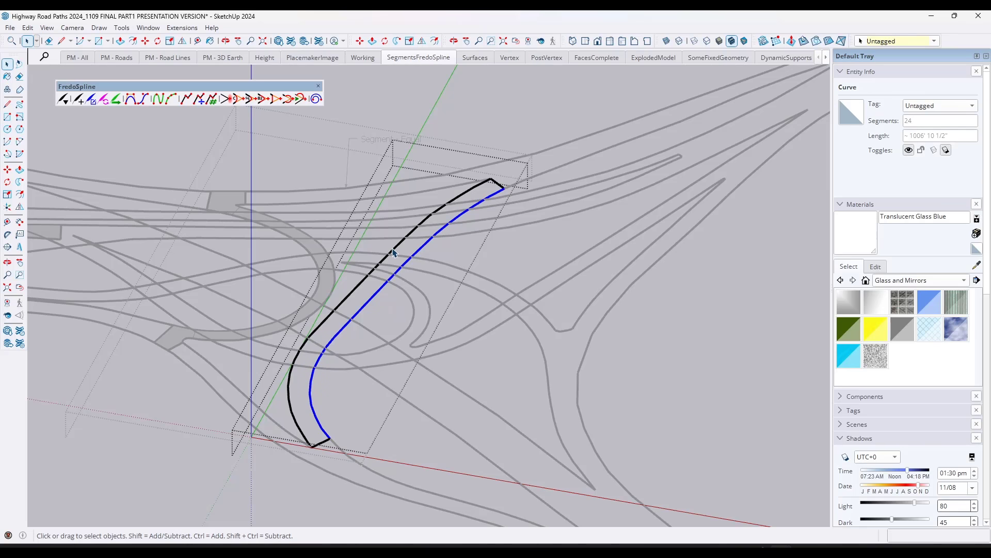
middle_drag(389, 263, 391, 275)
key(l)
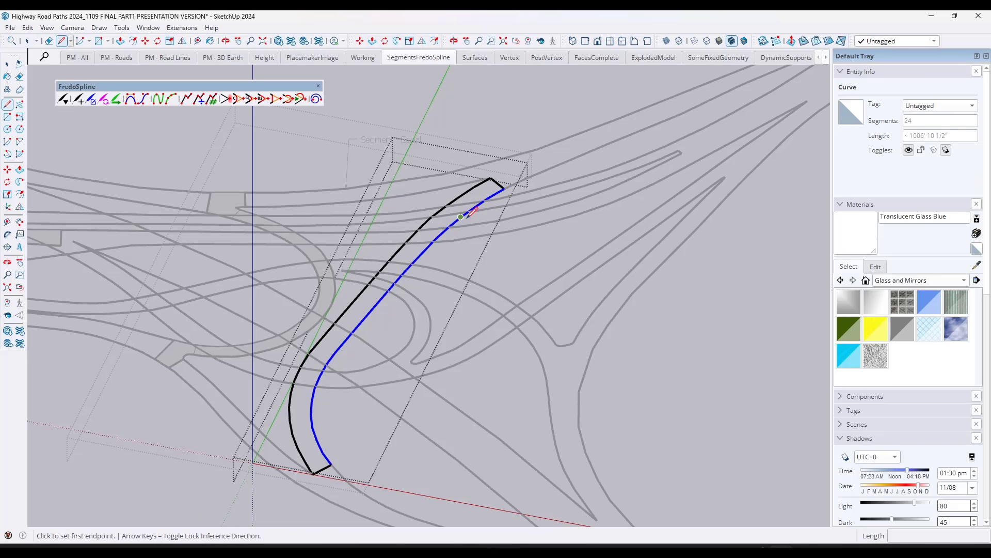
click(504, 188)
click(491, 180)
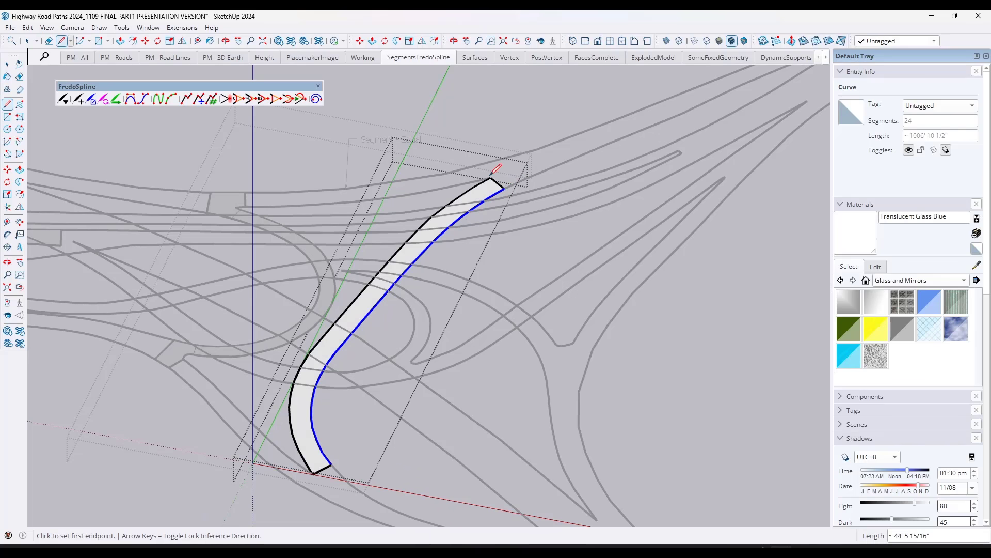
key(space)
click(463, 211)
middle_drag(463, 210, 381, 325)
click(383, 321)
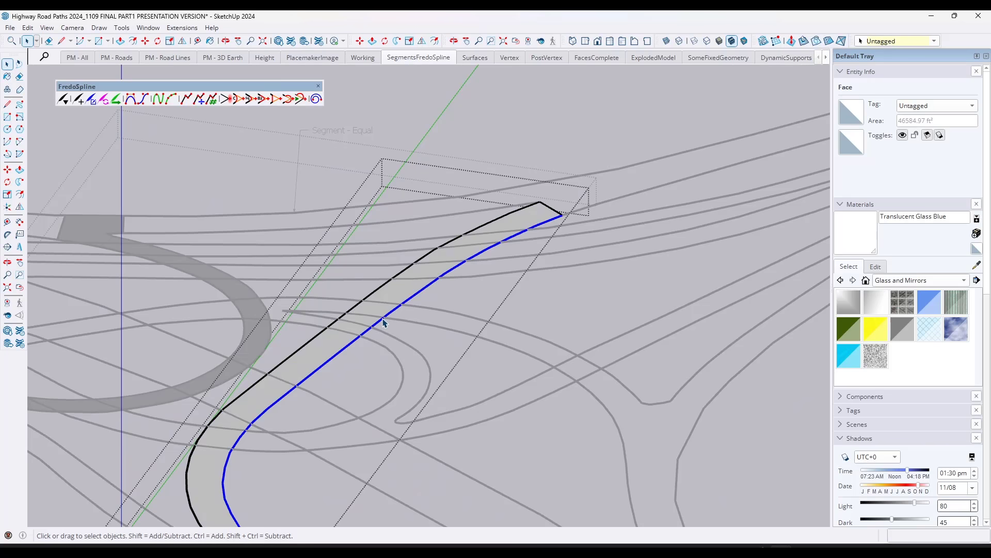
click(414, 328)
key(m)
click(383, 317)
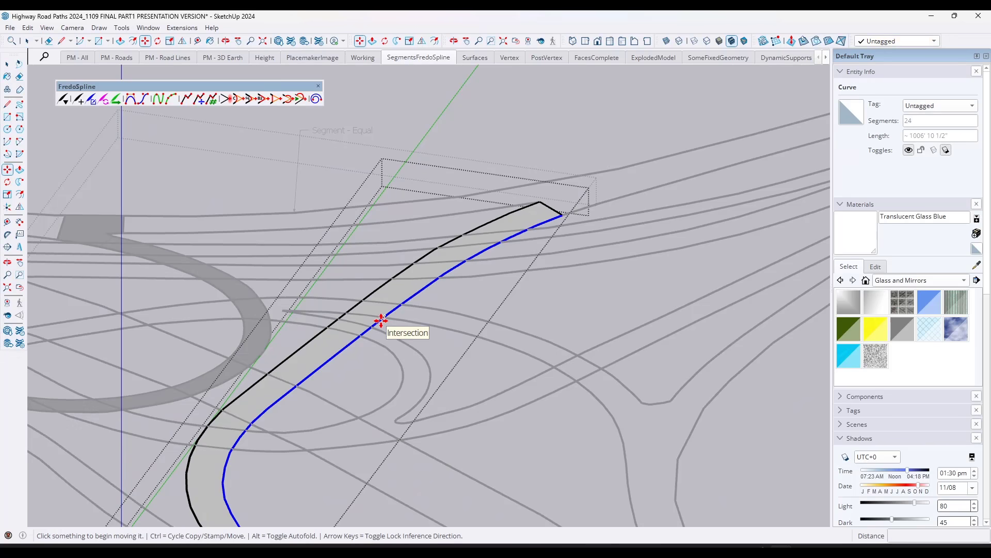
middle_drag(387, 266, 487, 267)
click(493, 272)
key(space)
scroll(484, 251, down, 2)
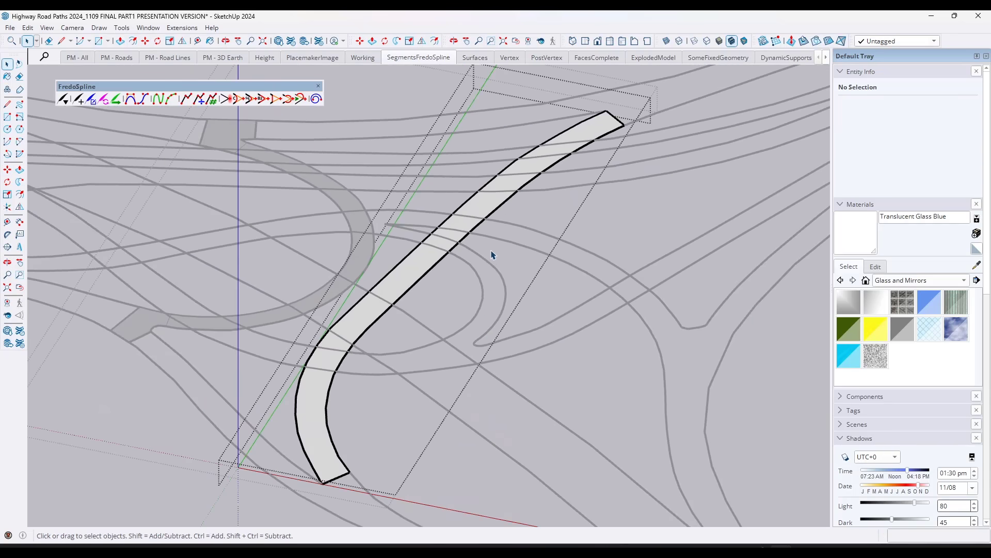
- Delete the S-shaped road face and erase both short end edges, leaving only the two long curves
click(456, 238)
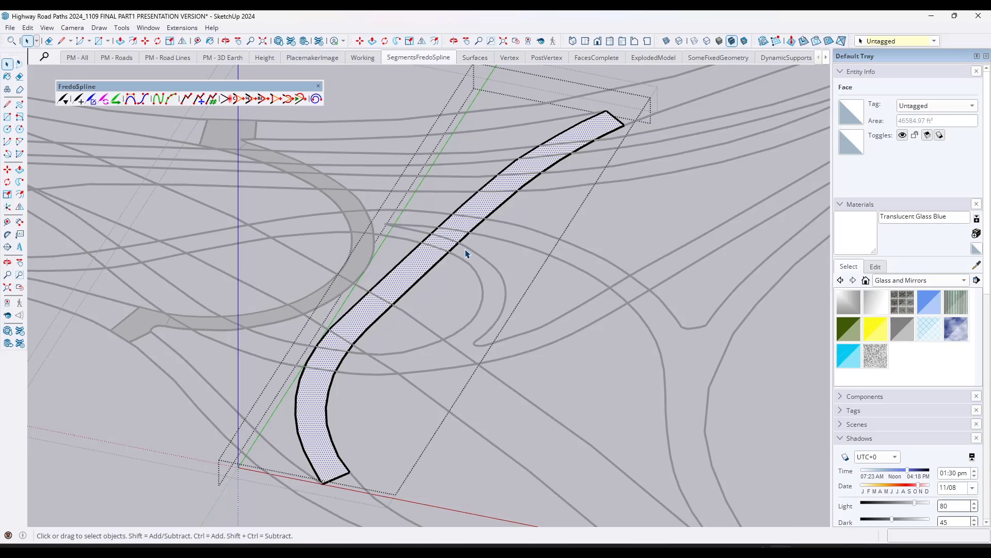
key(Delete)
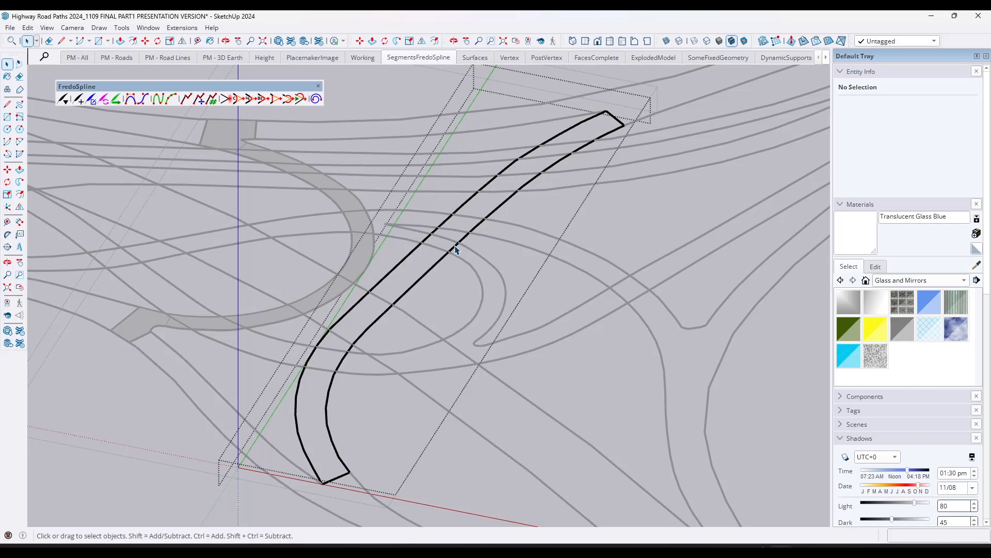
key(e)
click(616, 119)
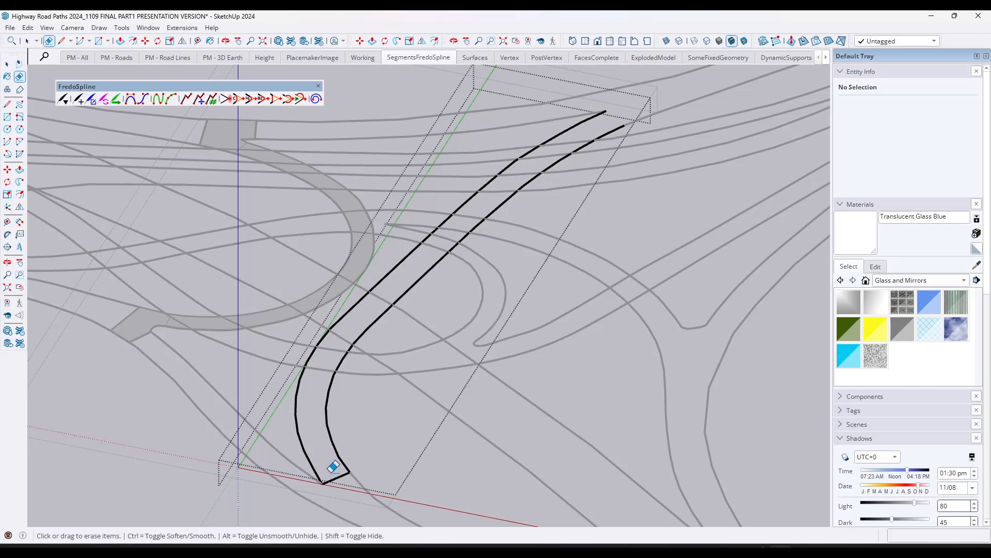
click(333, 471)
key(space)
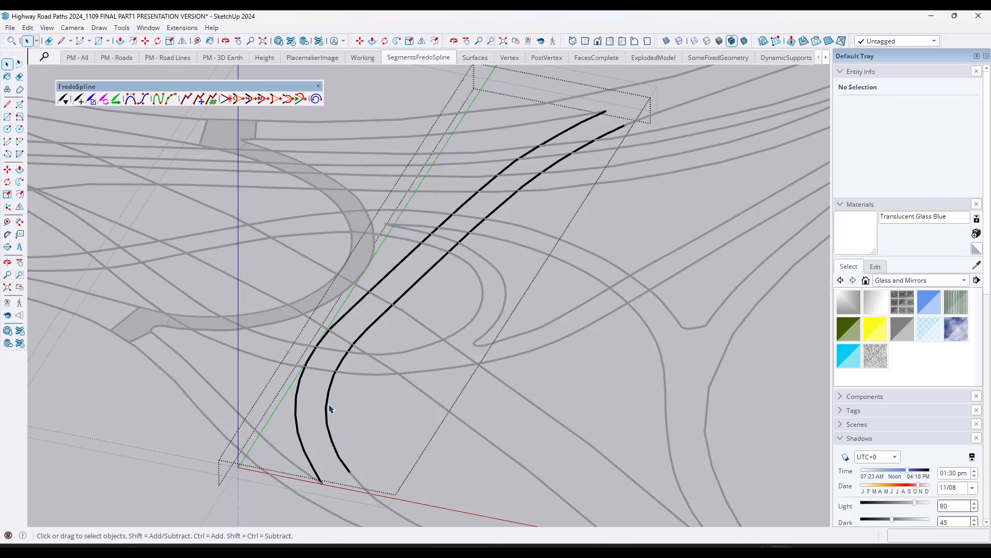
- Try a Curviloft Loft by Spline between the two long curves, inspect the mesh preview up close, and exit without generating it
click(326, 403)
shift+click(298, 389)
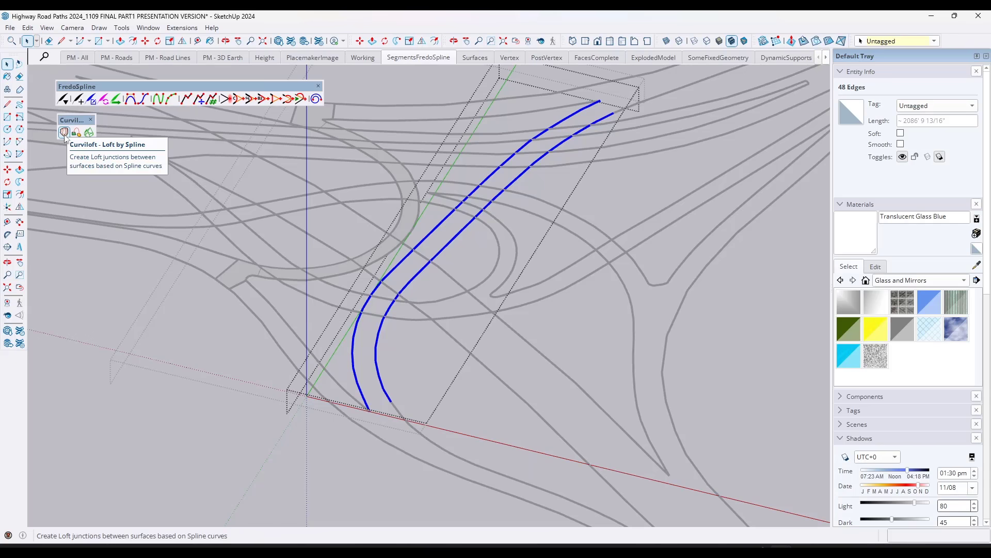
click(64, 133)
scroll(483, 222, up, 3)
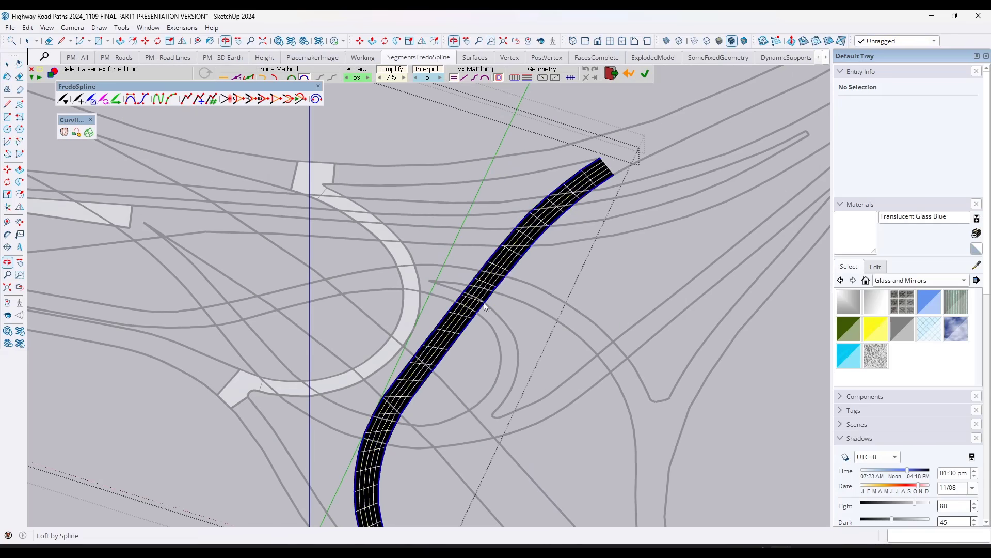
scroll(493, 351, up, 3)
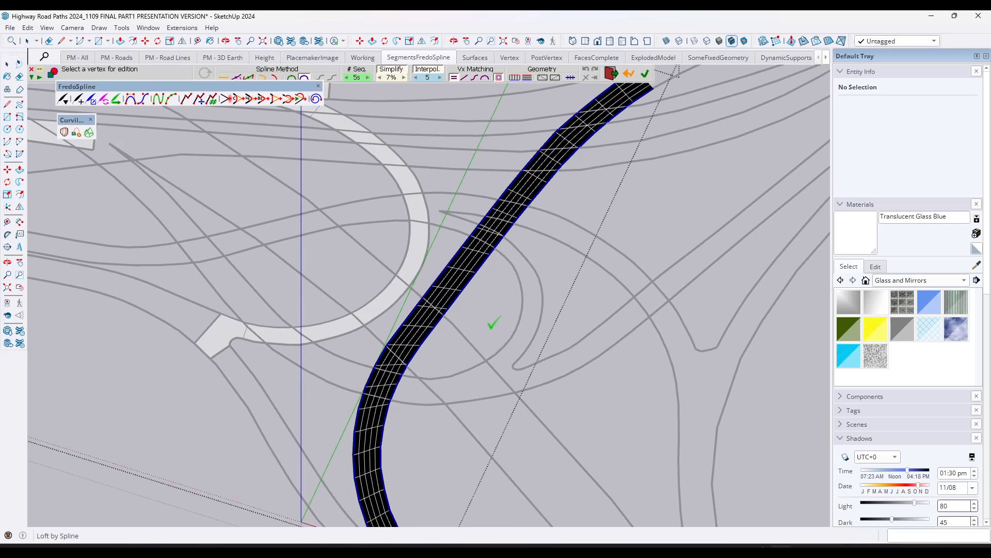
scroll(493, 324, down, 3)
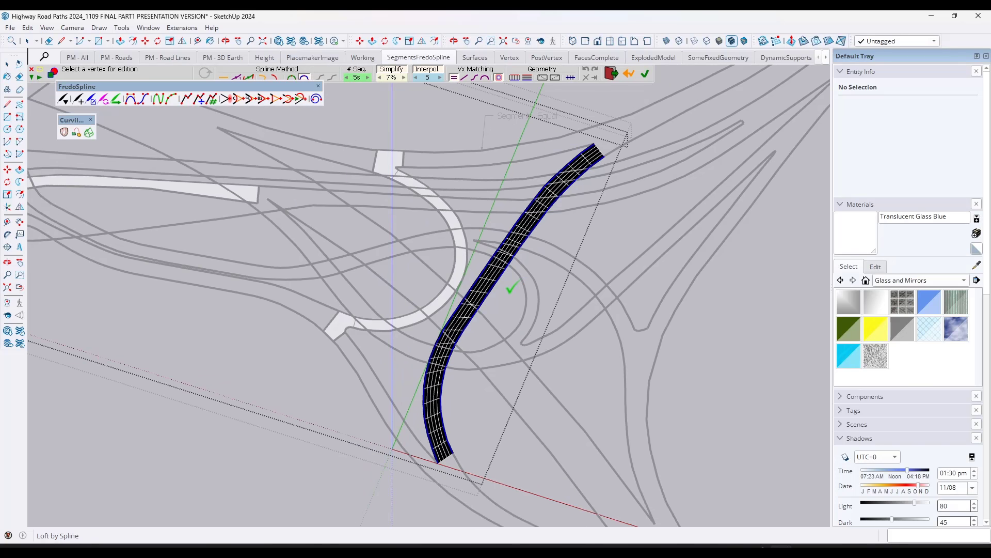
mouse_move(523, 254)
middle_down()
mouse_move(537, 256)
mouse_move(519, 249)
middle_up()
key(space)
- Swap the eastern long curve to a FredoSpline Polyline Segmentor with 64 segments and the Equalize method
click(519, 251)
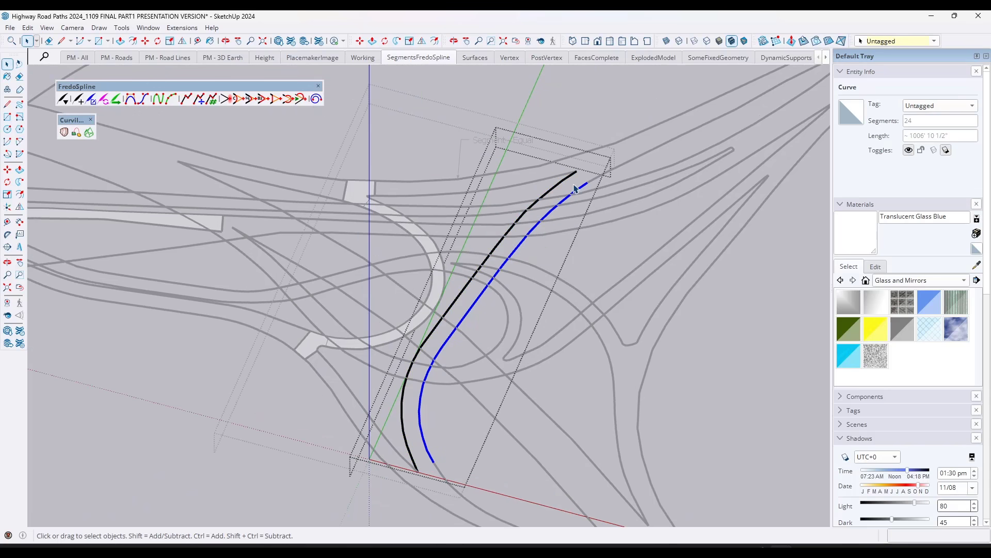
middle_drag(575, 213, 581, 287)
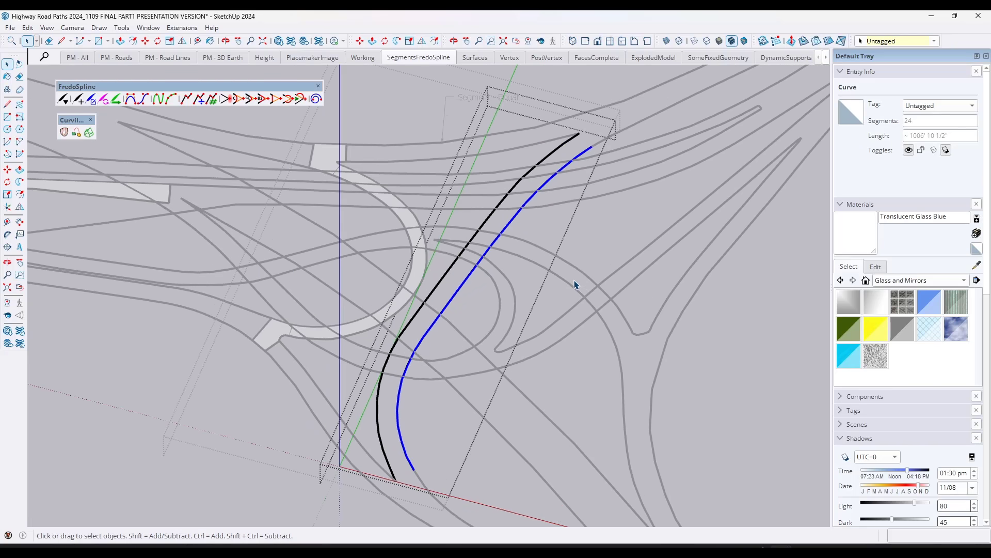
right_click(469, 282)
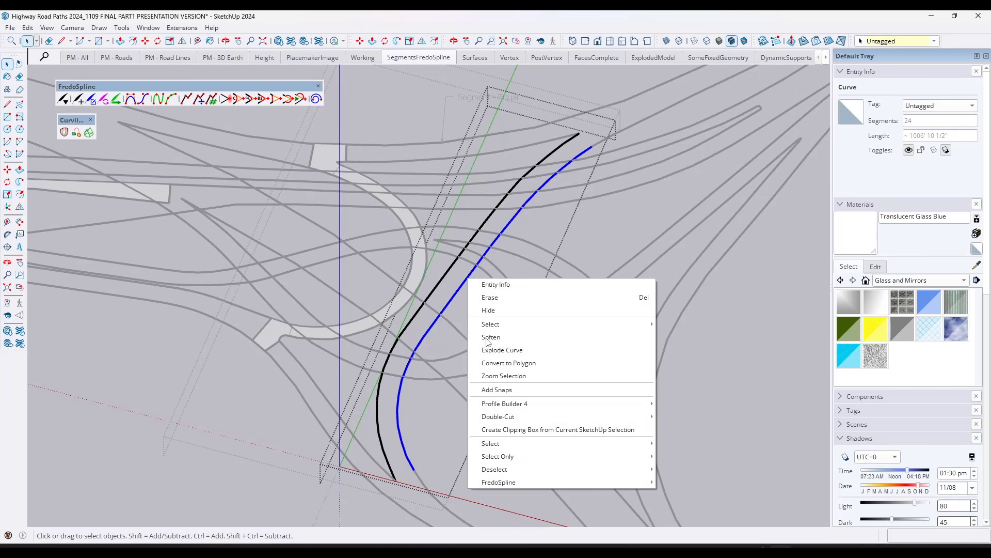
mouse_move(509, 487)
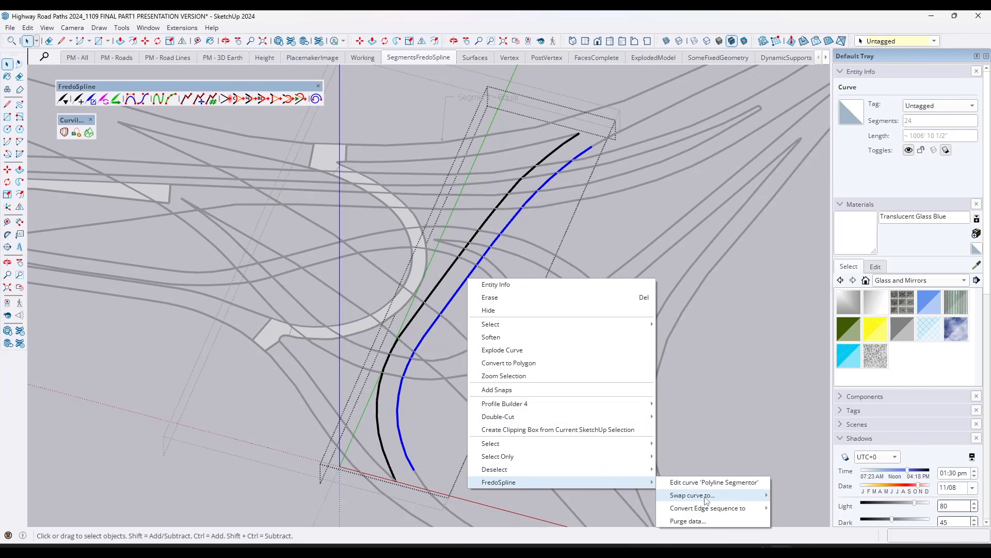
mouse_move(706, 499)
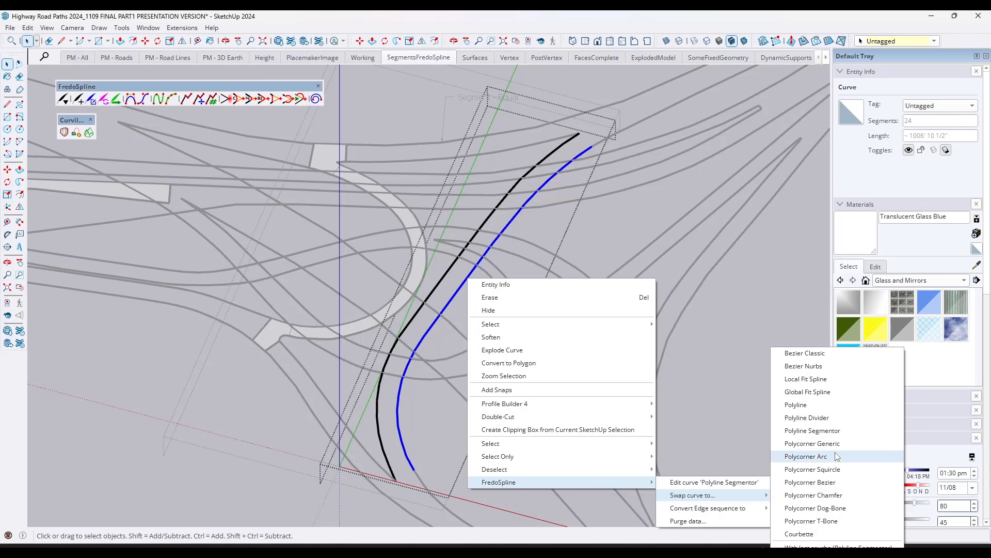
click(824, 422)
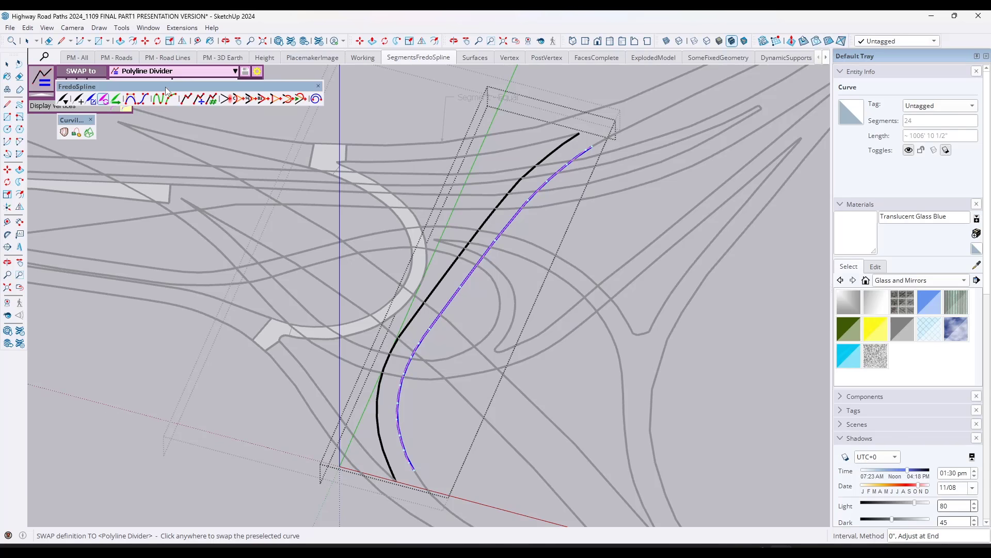
drag(166, 90, 337, 82)
click(176, 74)
click(158, 73)
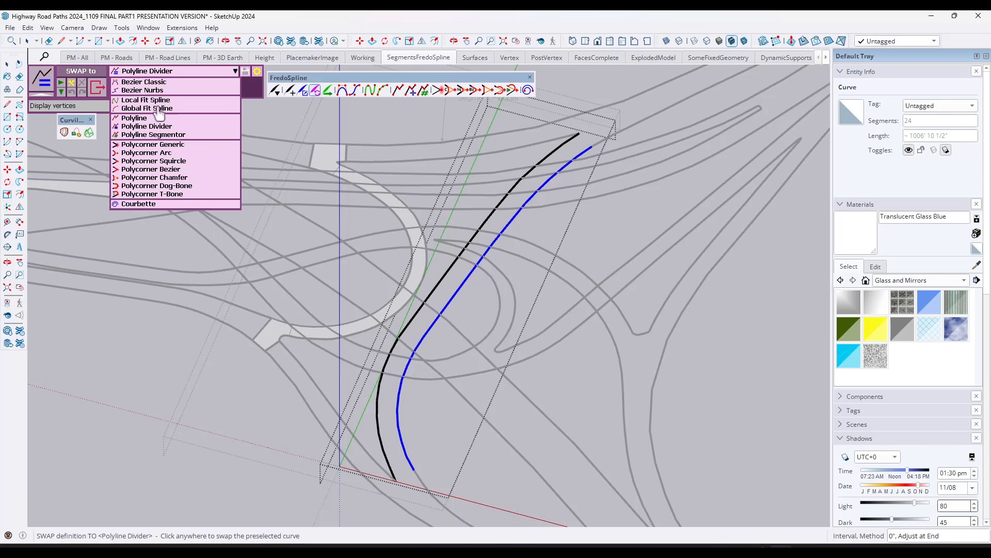
click(151, 134)
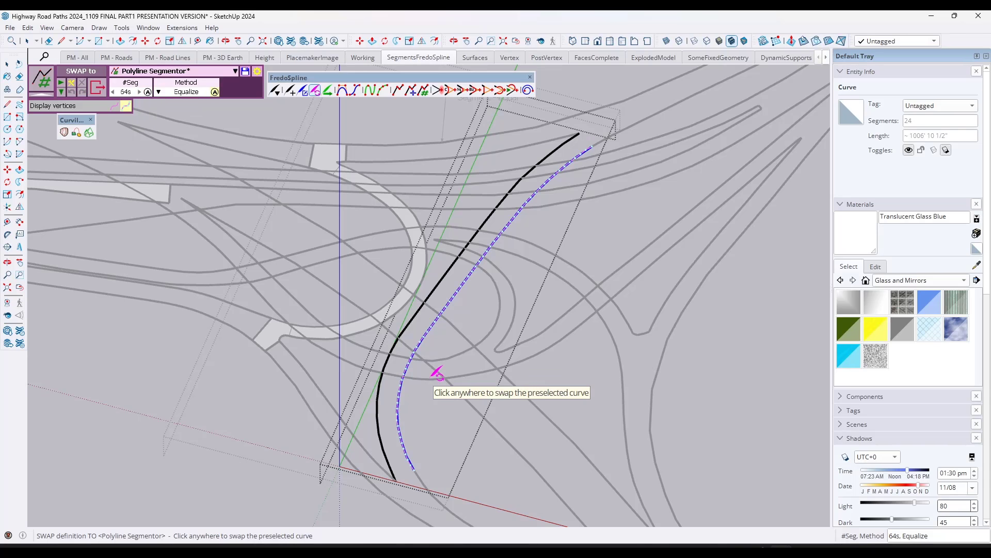
click(435, 358)
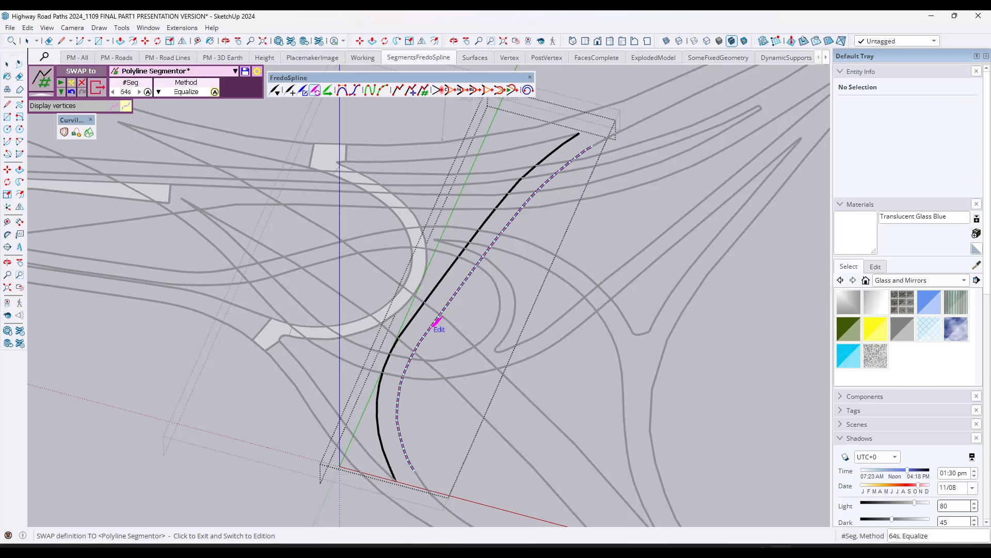
- Swap the western long curve to a FredoSpline Polyline Segmentor with 64 segments and the Equalize method
click(443, 286)
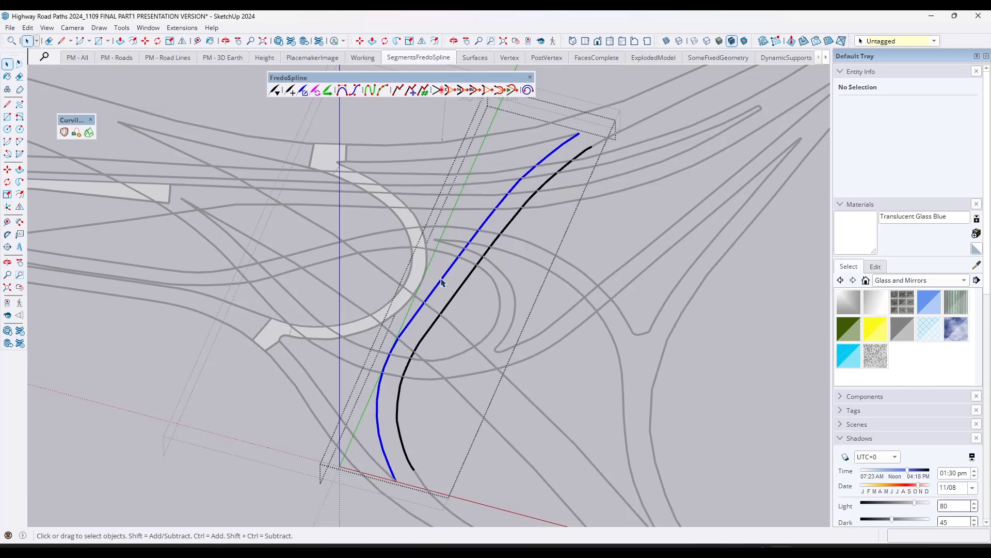
right_click(442, 281)
mouse_move(483, 481)
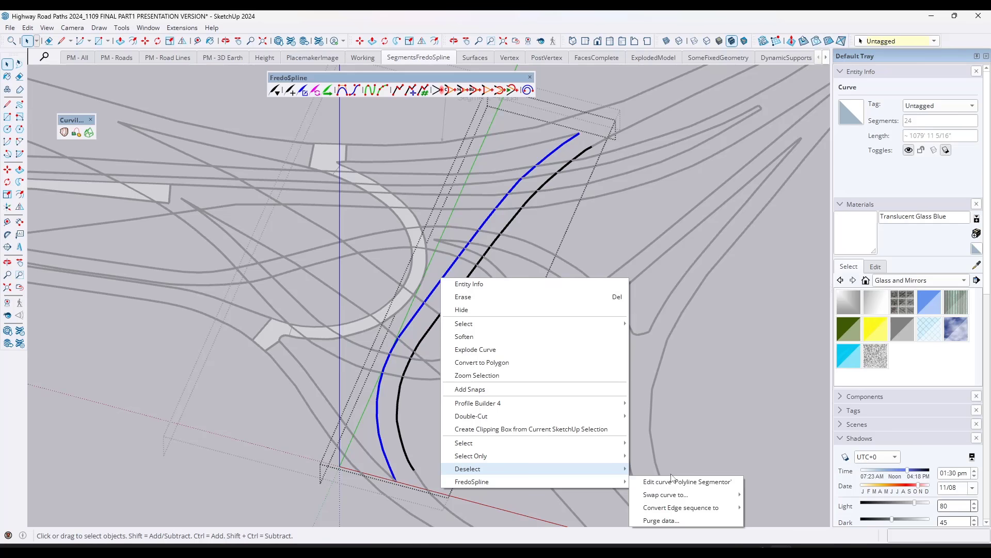
mouse_move(669, 496)
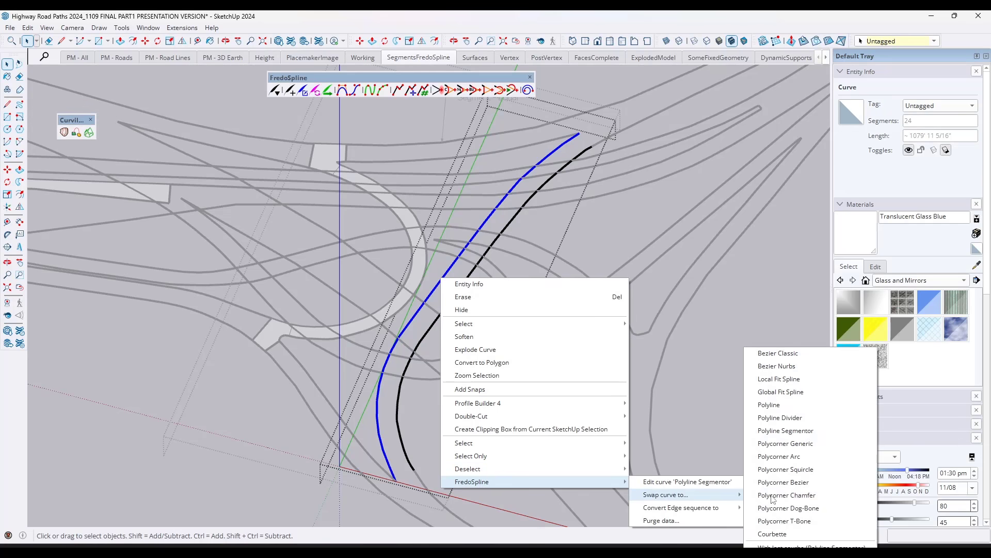
click(796, 438)
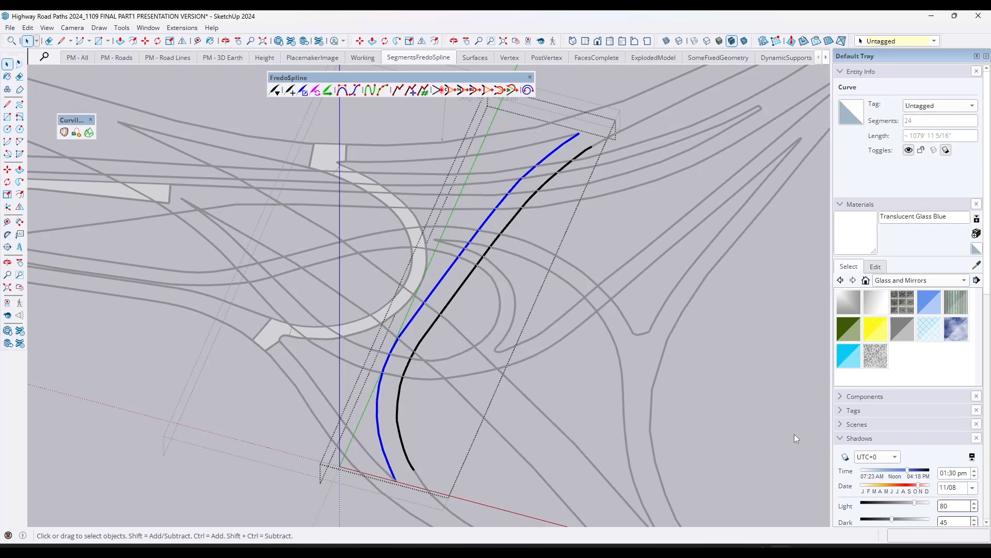
click(139, 92)
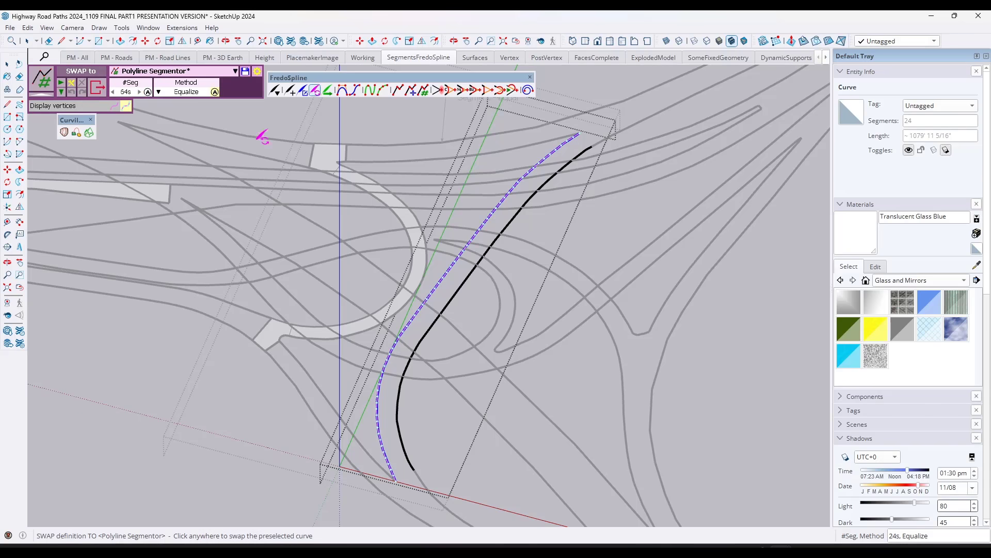
click(417, 203)
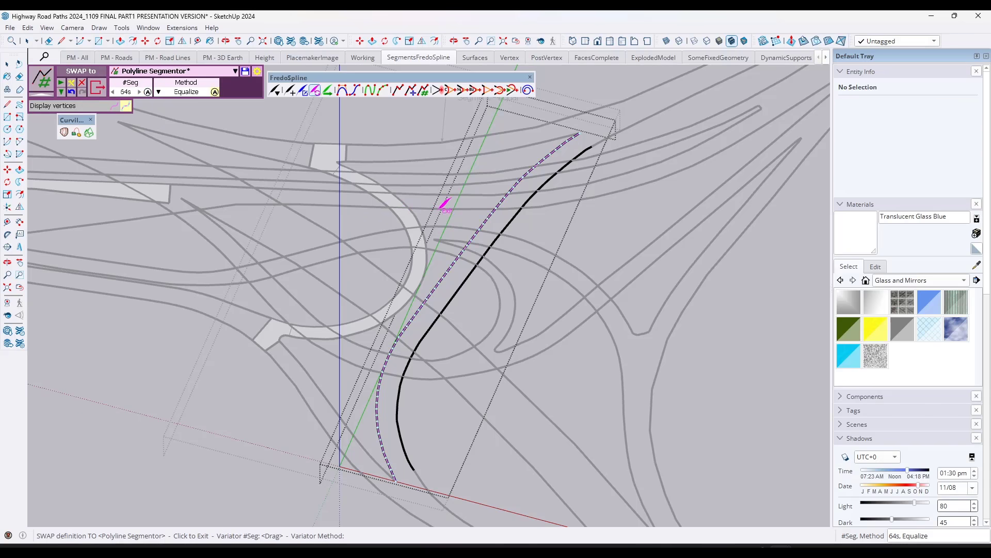
click(465, 212)
- Generate a Curviloft Loft by Spline surface between the two 64-segment long curves
click(483, 229)
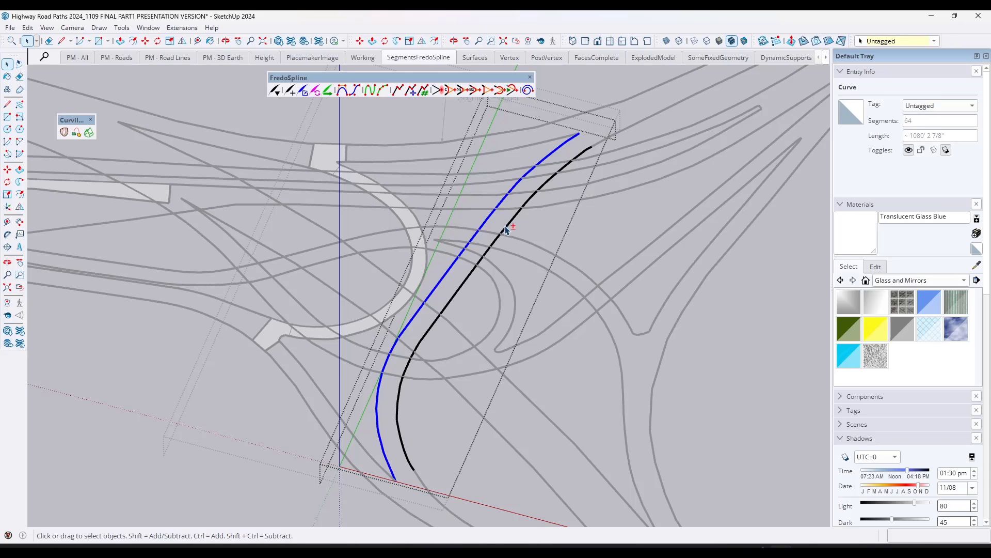
shift+click(505, 230)
click(63, 132)
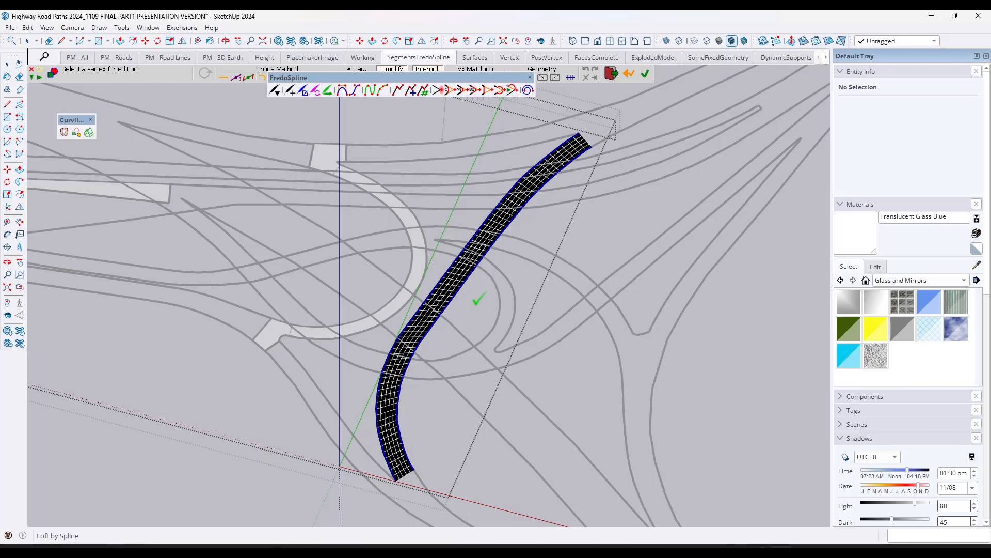
click(480, 293)
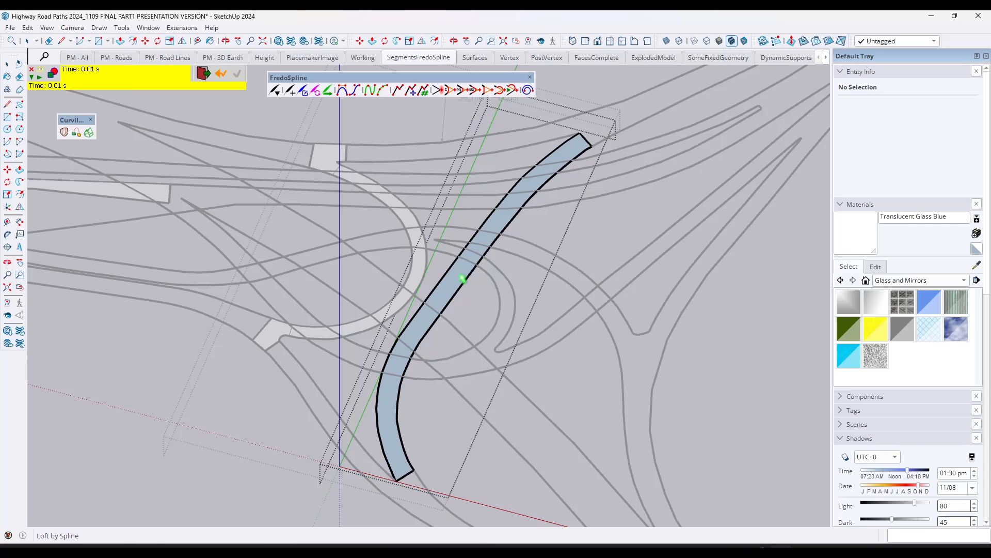
key(space)
- Open the lofted road surface's group, select all its geometry, and reverse the faces
triple_click(461, 279)
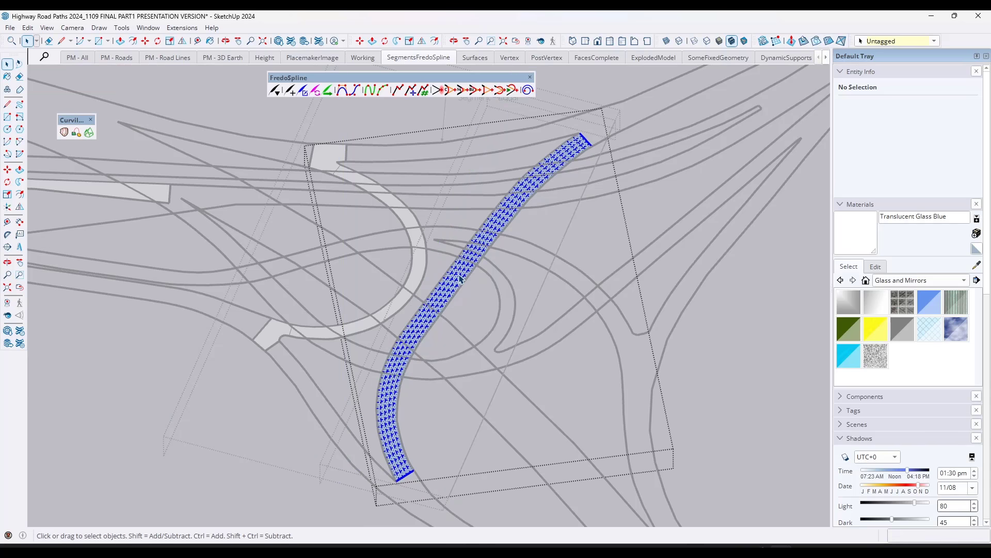
right_click(461, 279)
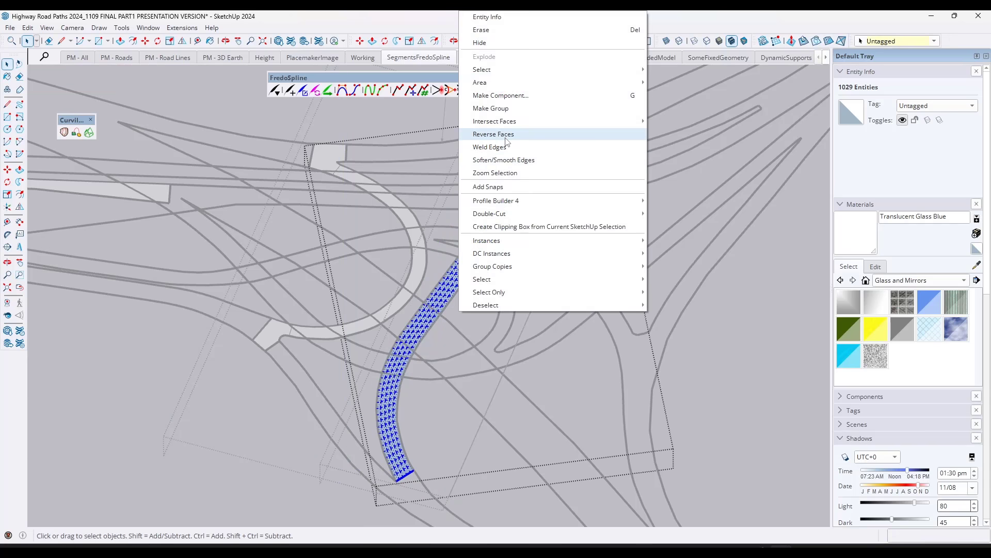
click(505, 134)
click(481, 292)
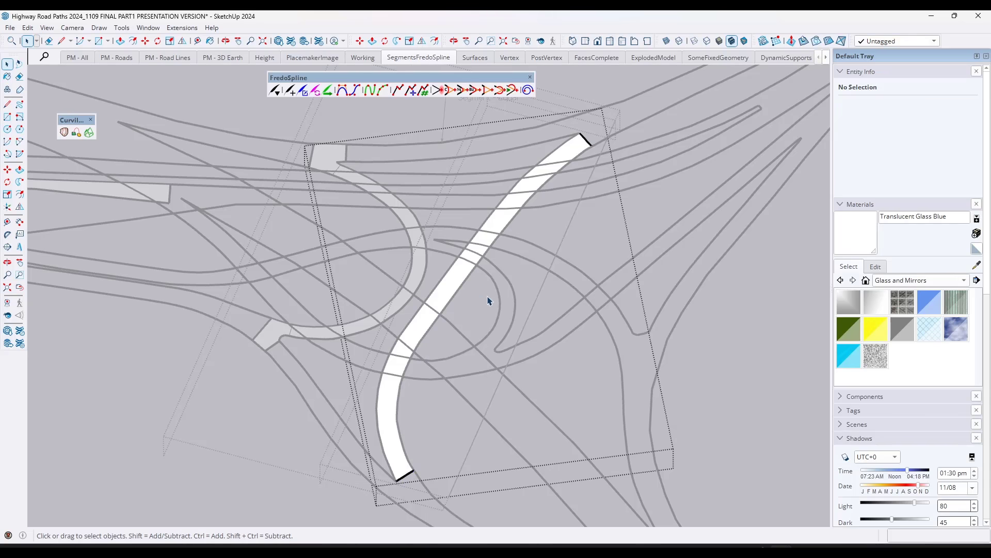
- Leave the road surface's editing context, select its group, and replace the FredoSpline tools with the Vertex Tools² sets
key(Escape)
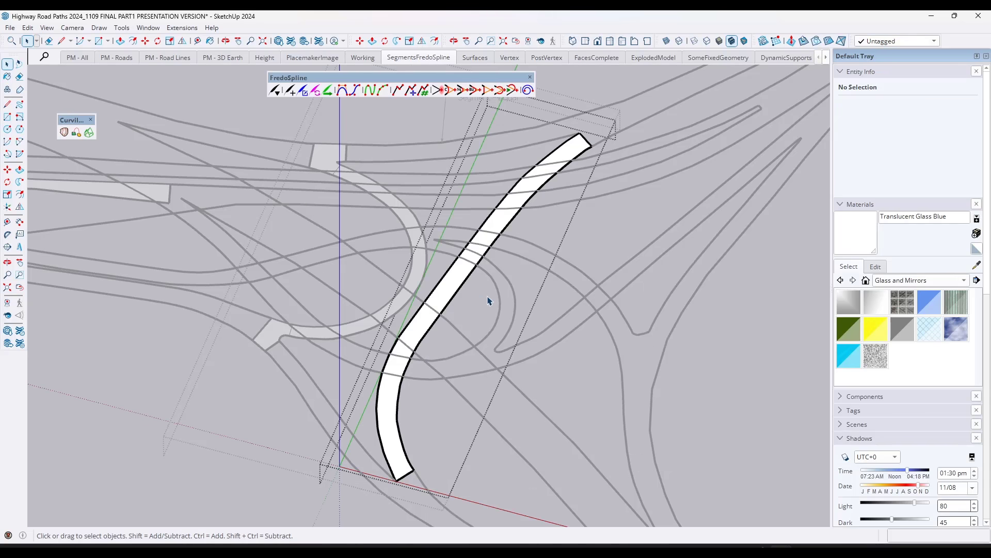
click(464, 274)
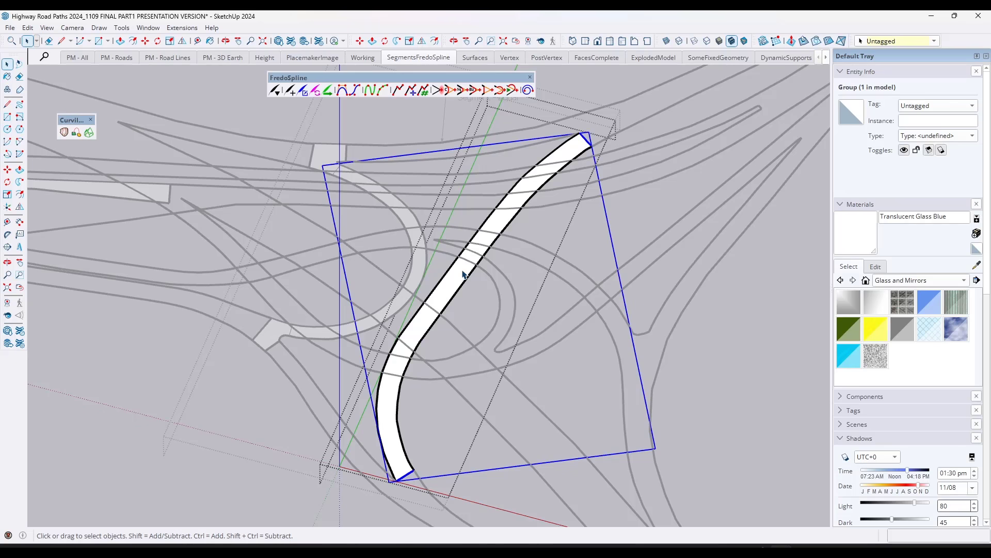
middle_drag(543, 312, 439, 232)
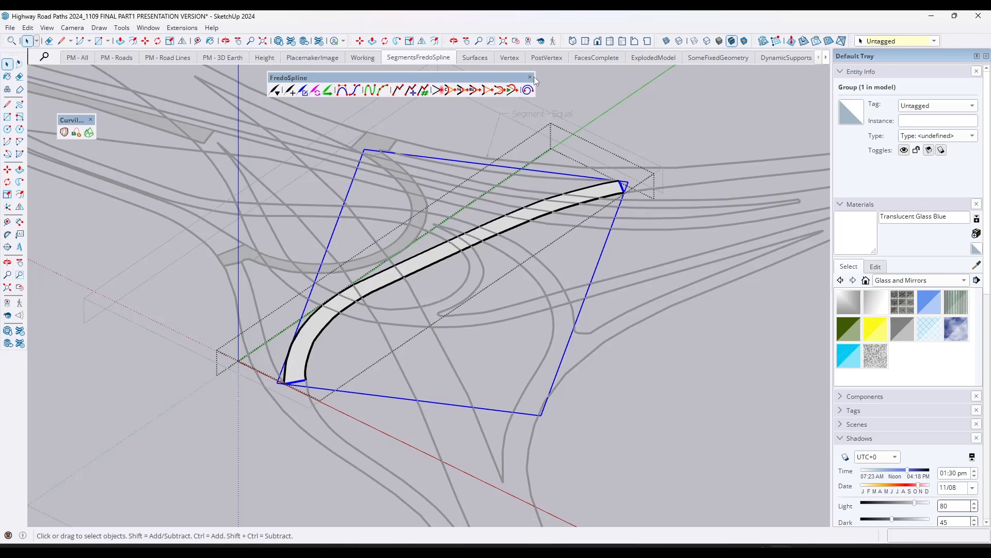
click(530, 77)
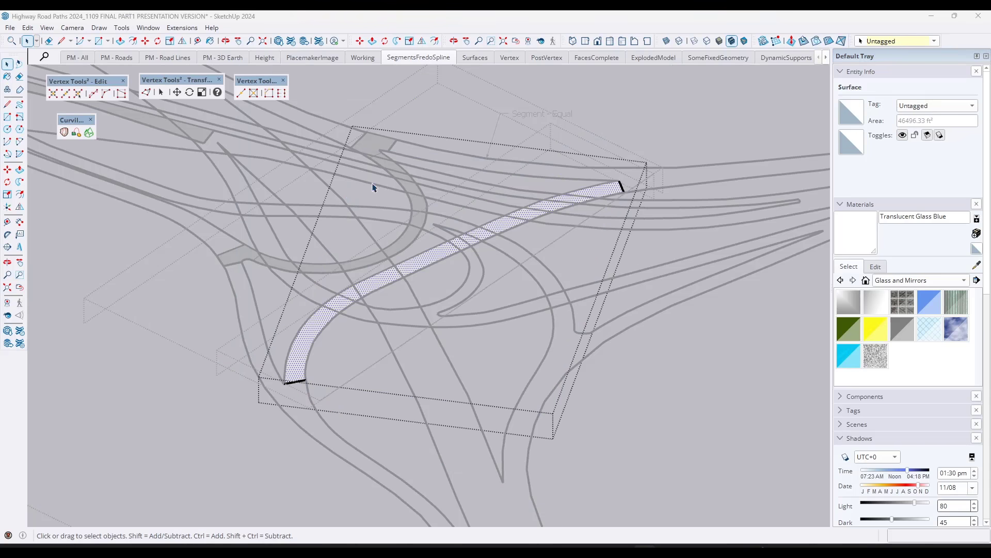
- Enter vertex editing on the lofted road surface and select the row of vertices at its middle
click(448, 269)
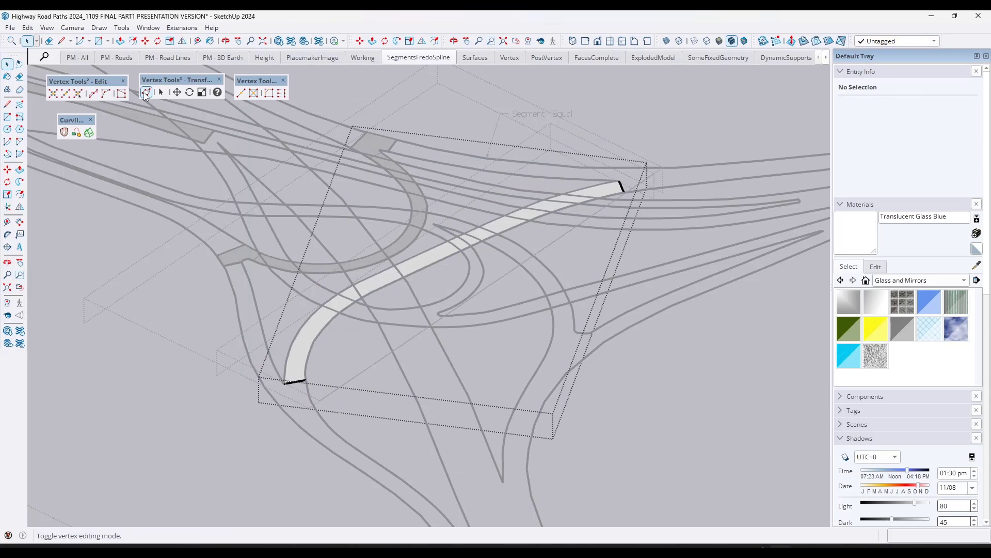
click(147, 92)
middle_drag(485, 258, 303, 310)
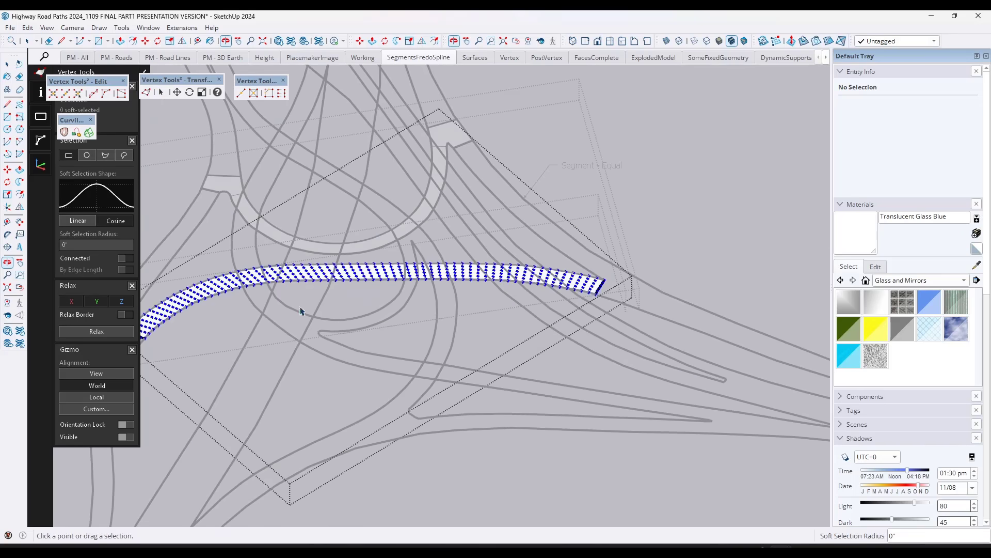
middle_drag(371, 273, 214, 338)
scroll(369, 235, up, 4)
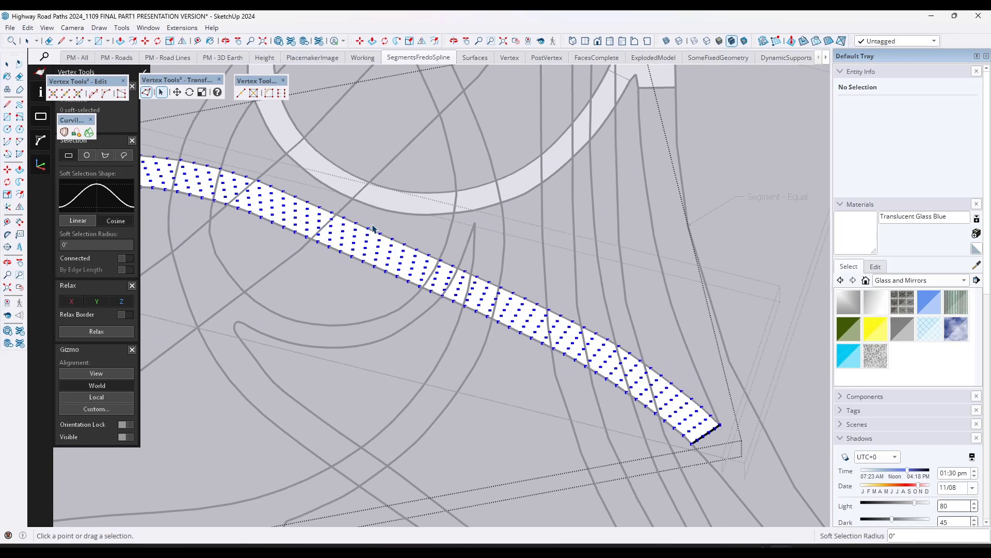
drag(375, 229, 383, 282)
middle_drag(383, 282, 531, 190)
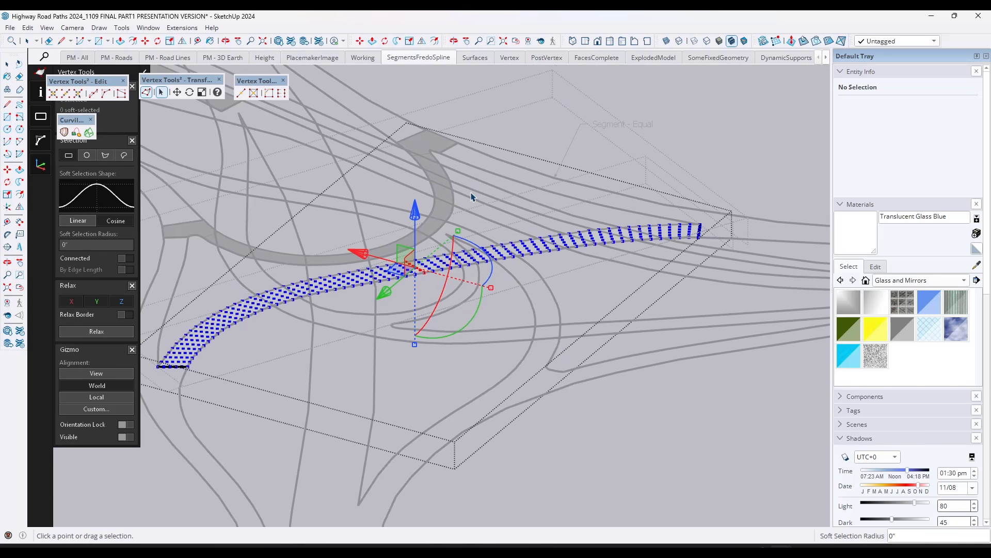
- Set the soft selection radius around the road's middle vertices to 450'
key(Return)
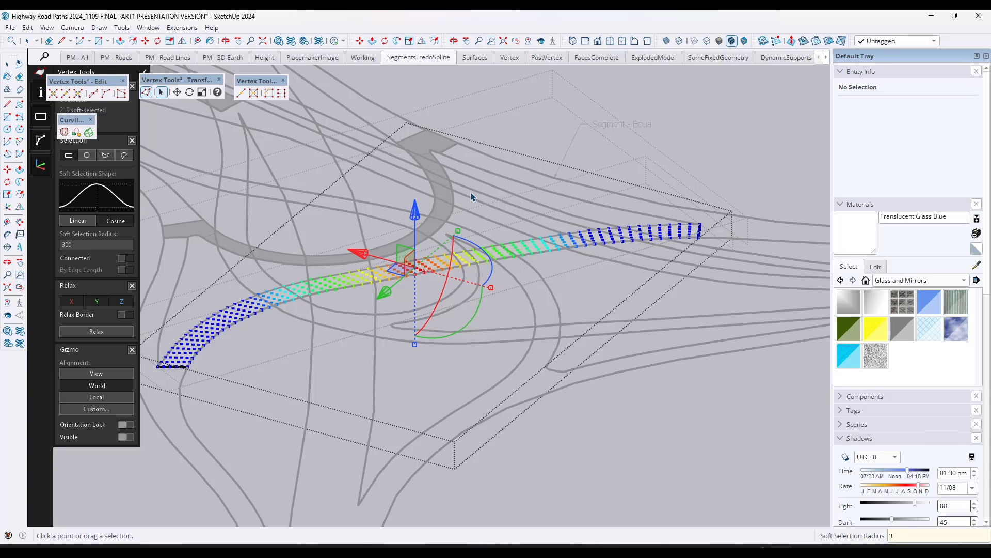
key(Return)
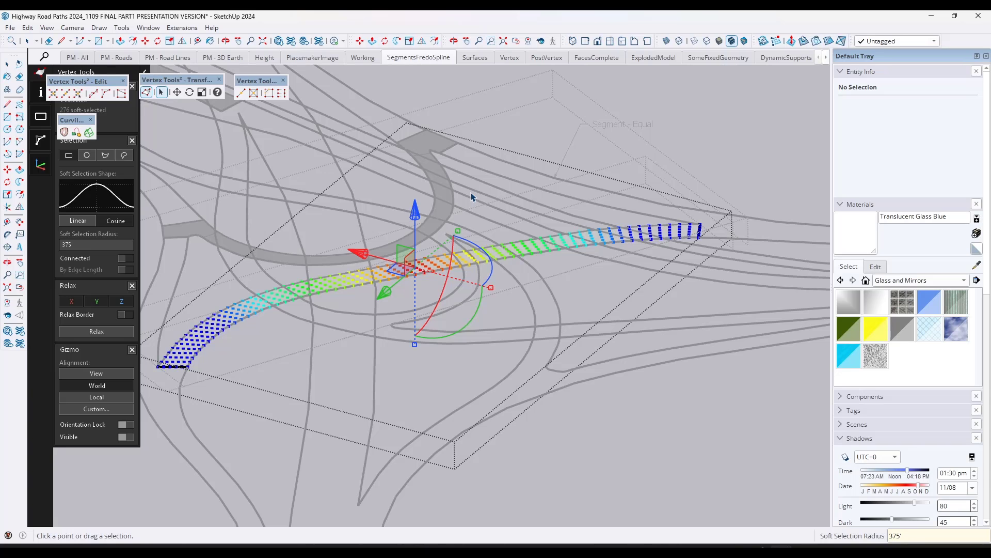
key(Return)
text(450)
key(Return)
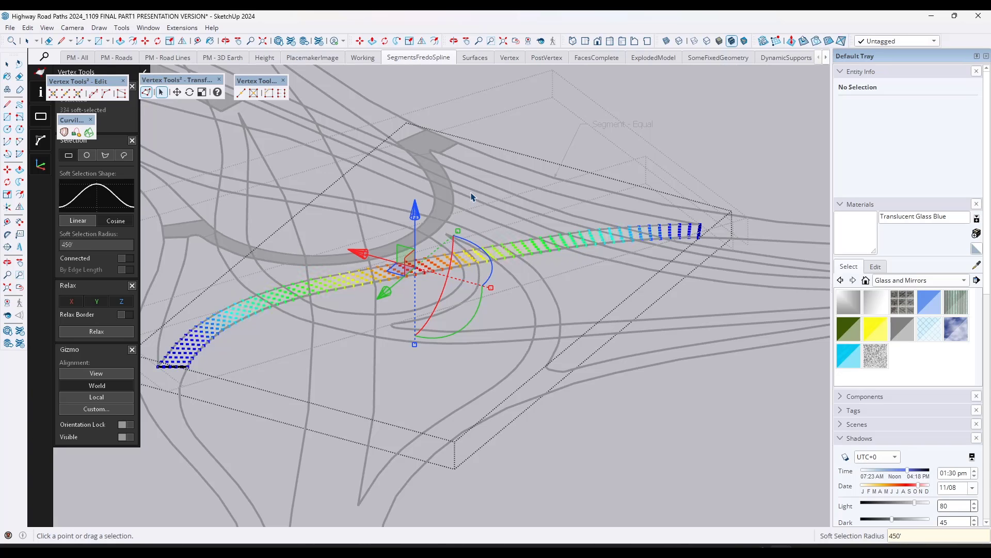
- Raise the soft-selected road vertices 50' along the blue axis and clear the vertex selection
middle_drag(447, 204, 455, 327)
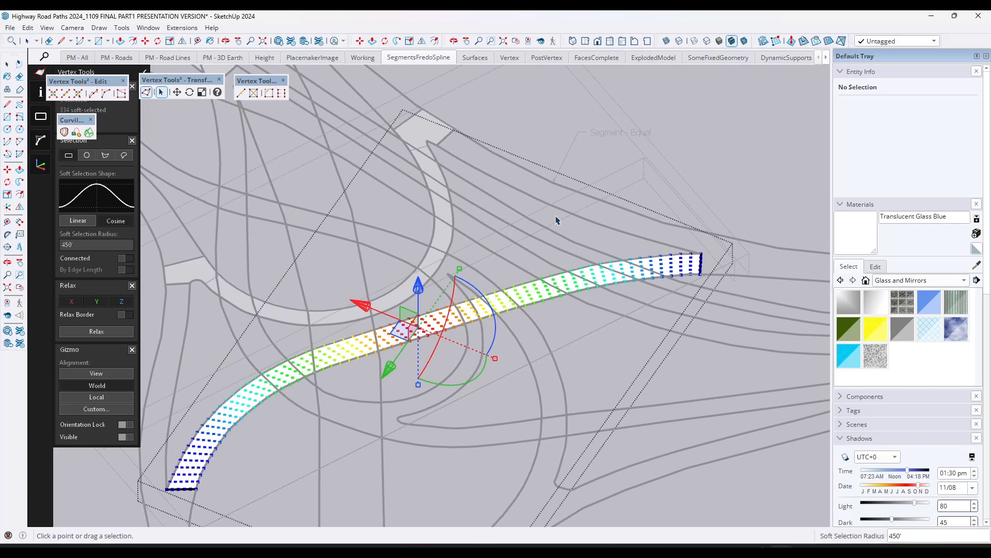
scroll(559, 221, down, 2)
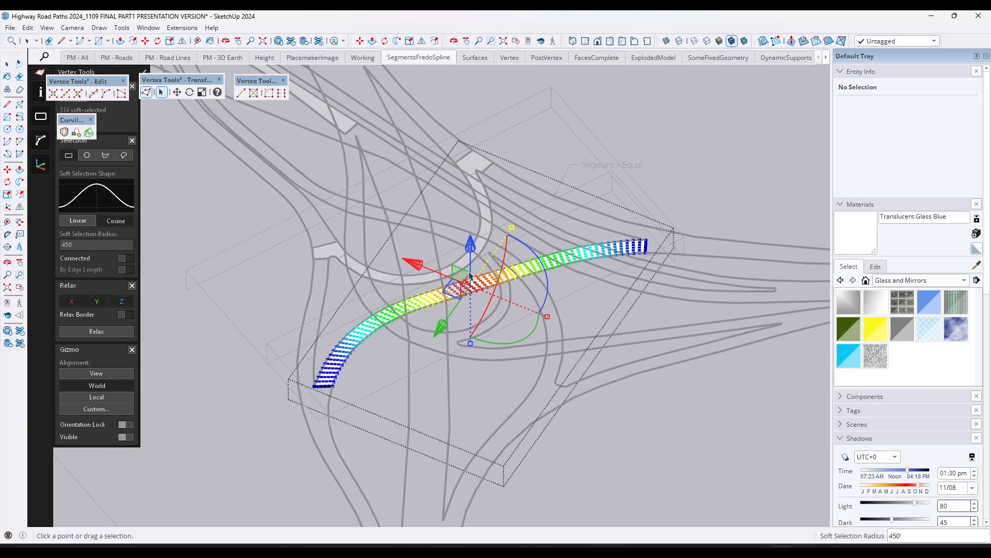
drag(471, 246, 471, 225)
middle_drag(472, 226, 542, 168)
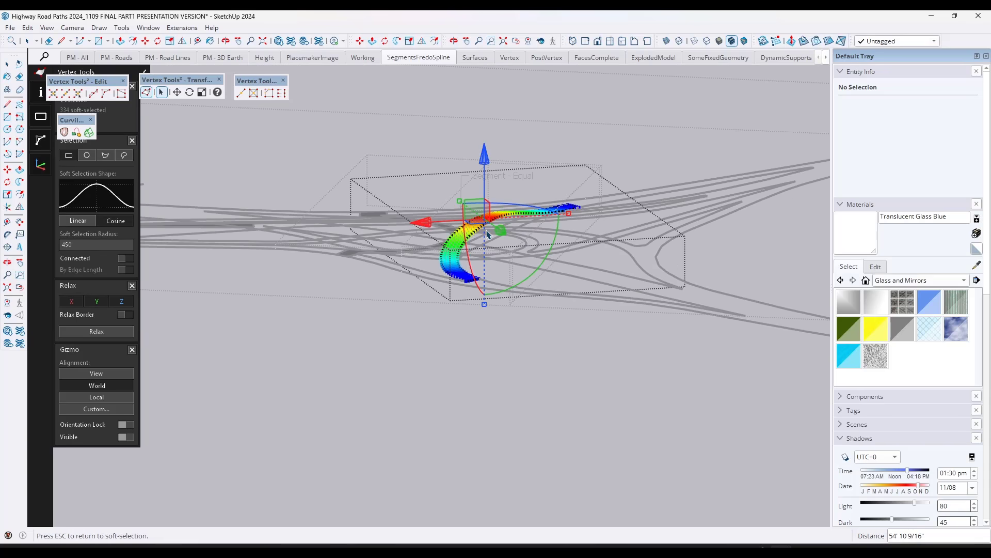
text(2)
key(Return)
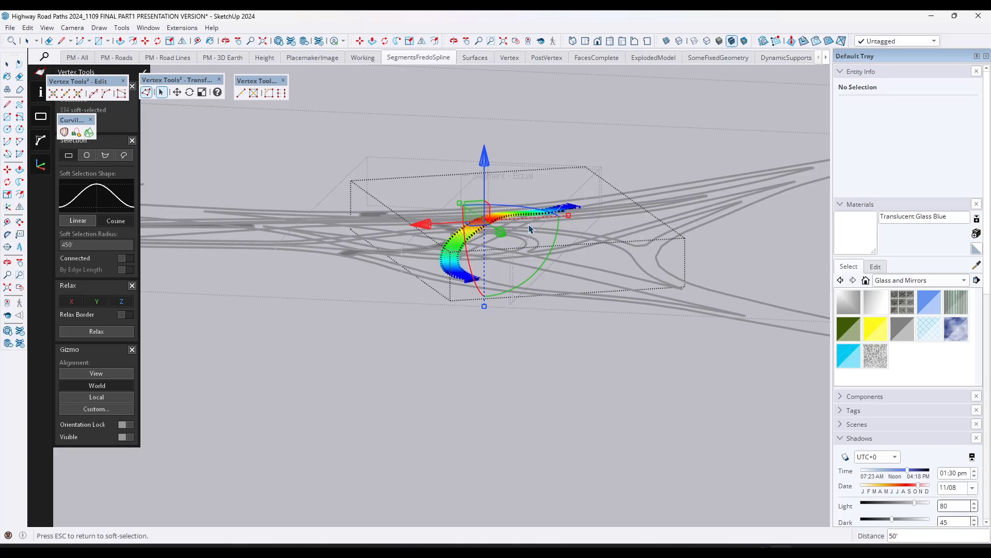
key(Escape)
- Examine the raised road surface from several angles and the full interchange in the FacesComplete scene
scroll(520, 239, up, 3)
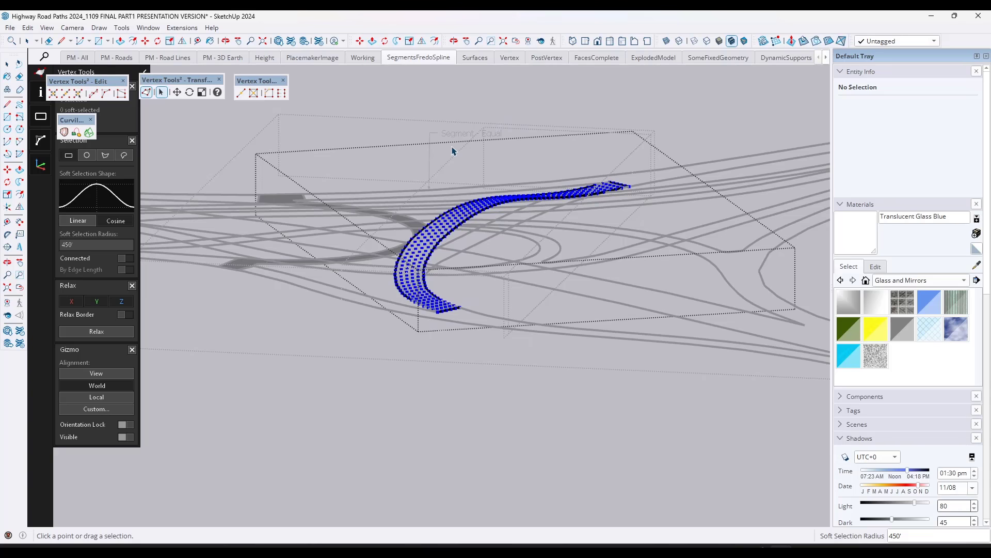
middle_drag(455, 174, 530, 285)
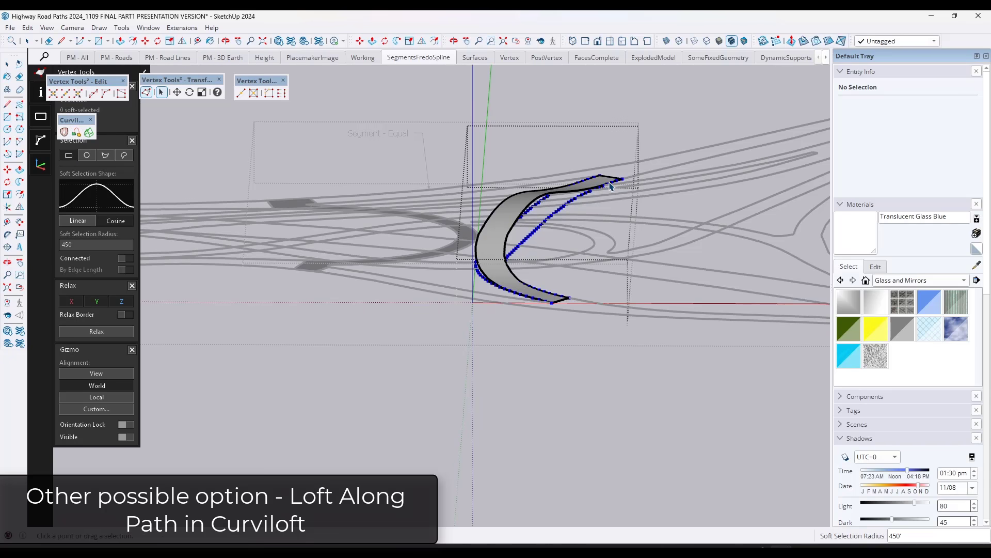
middle_drag(611, 185, 518, 297)
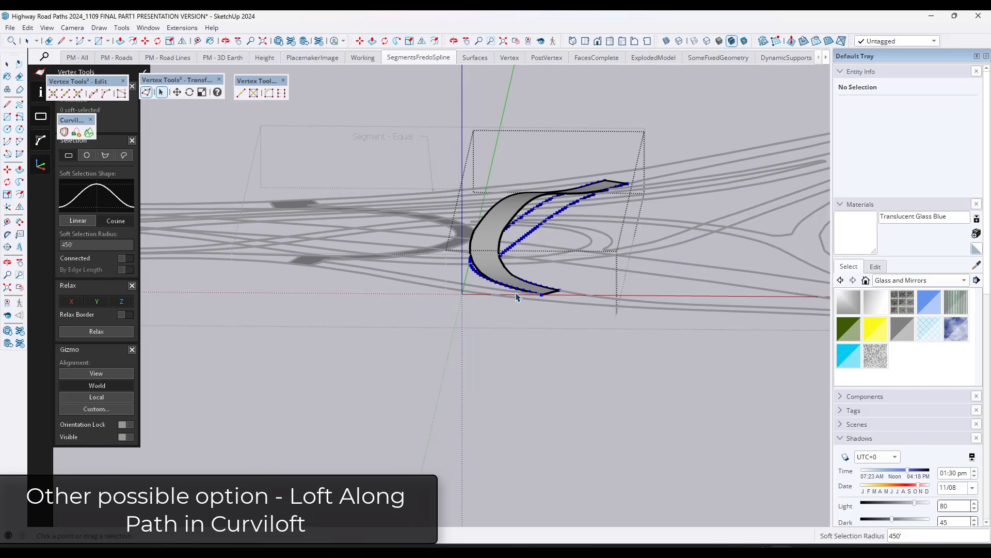
middle_drag(594, 187, 591, 220)
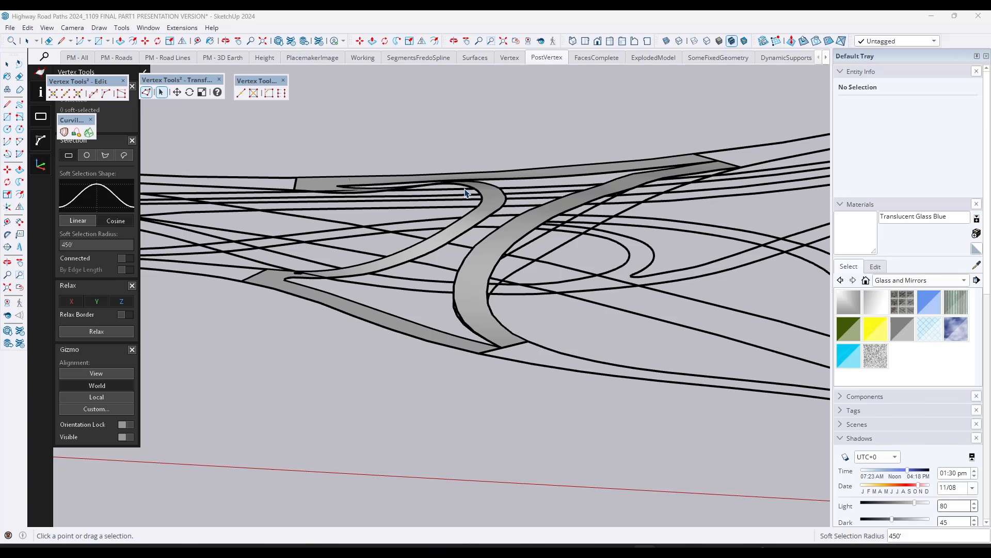
middle_drag(464, 189, 445, 200)
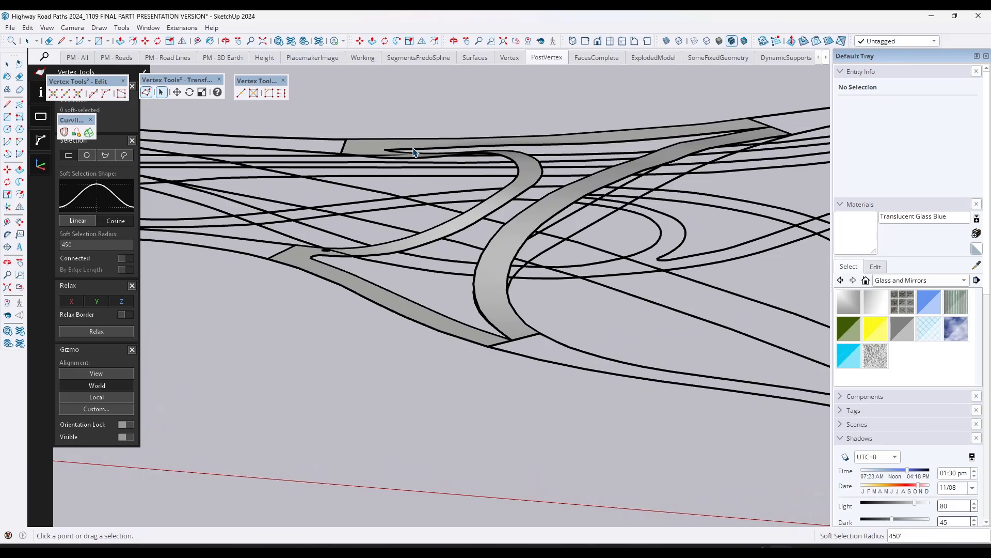
click(592, 58)
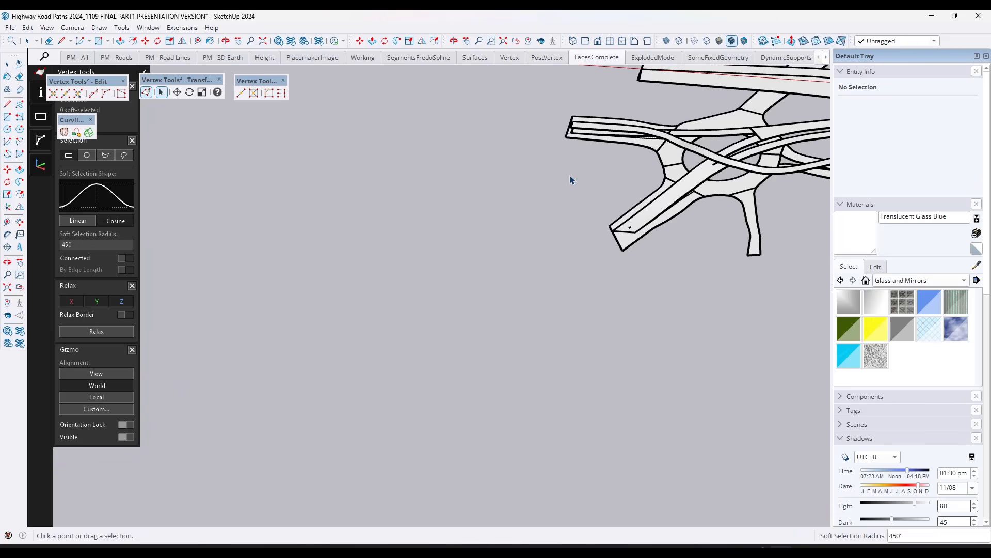
click(590, 57)
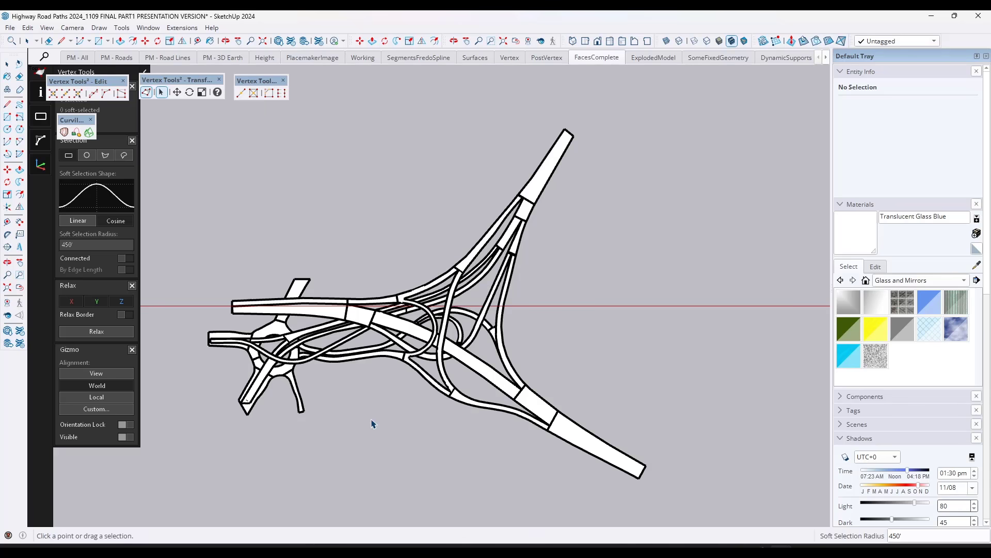
middle_drag(374, 423, 438, 108)
scroll(397, 335, up, 5)
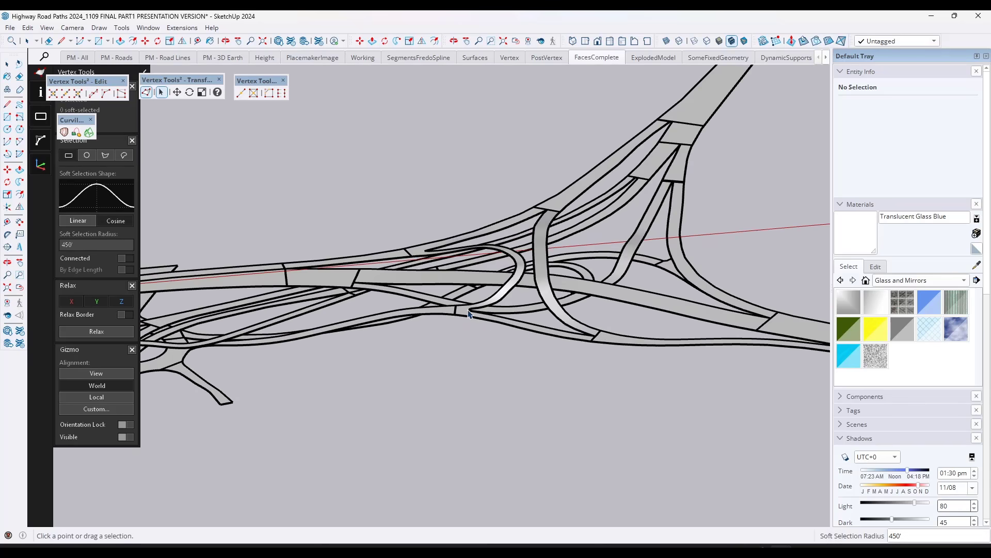
scroll(468, 313, up, 5)
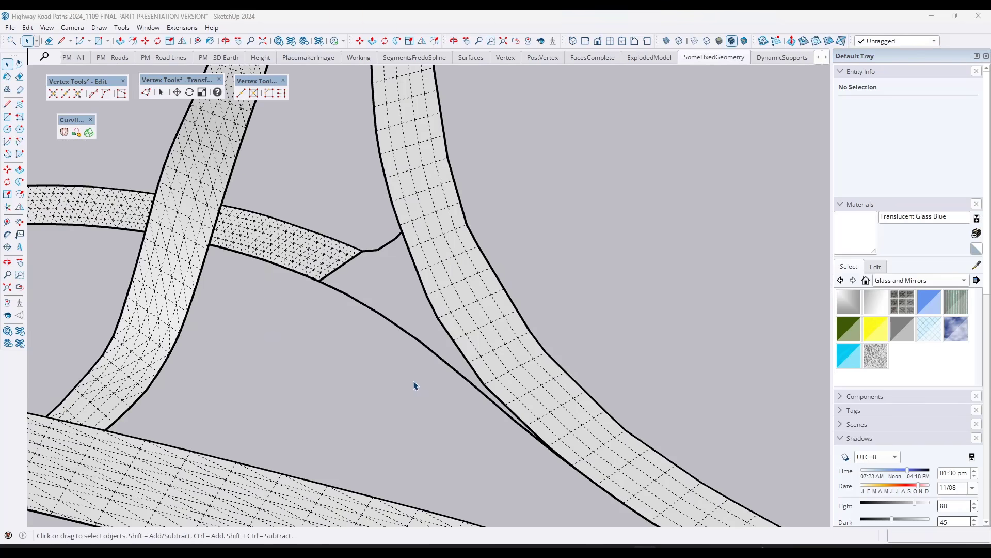
- Bring up the unfinished ramp junction gap and put away the Vertex Tools² and Curviloft toolbars
middle_drag(414, 384, 478, 391)
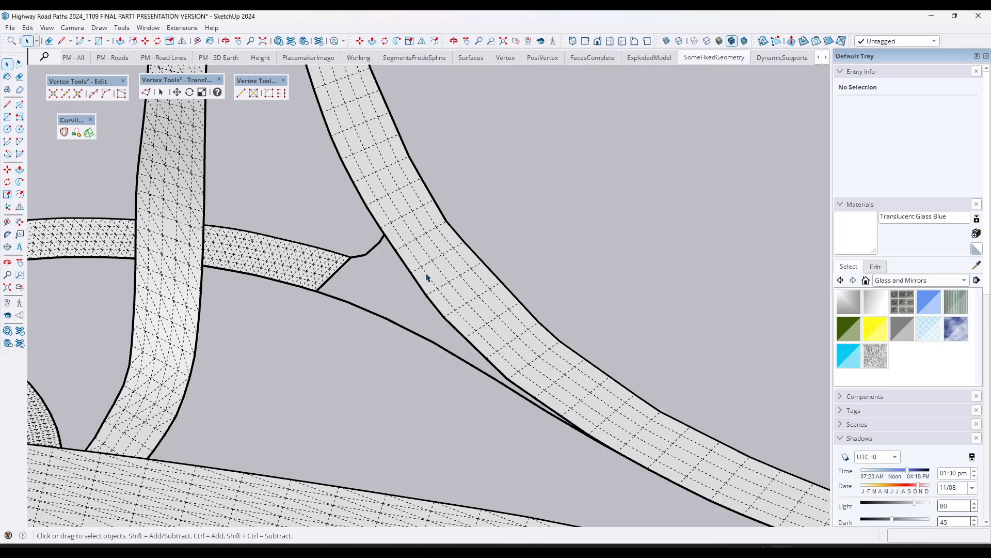
scroll(571, 353, up, 2)
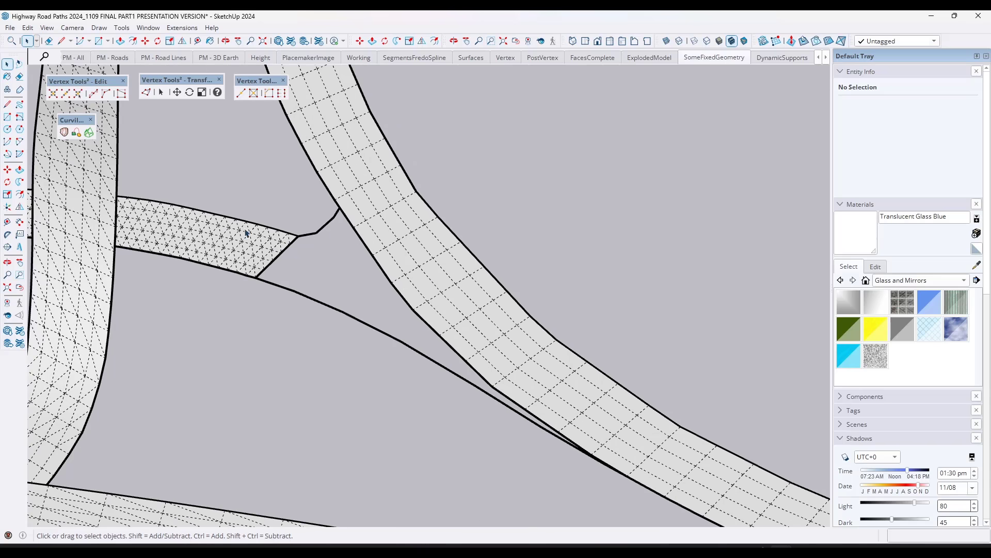
click(123, 81)
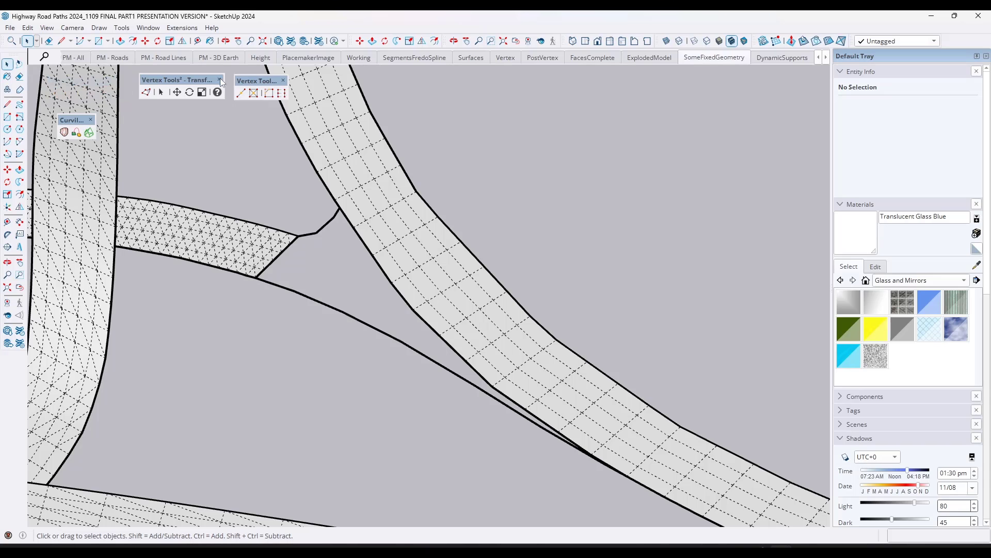
click(219, 79)
click(284, 80)
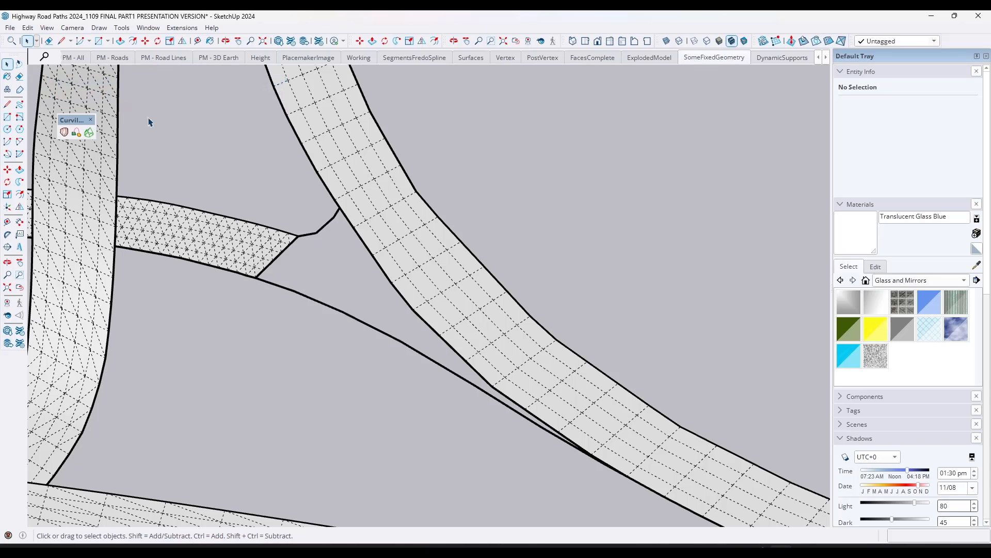
click(92, 120)
- Load the Soap Bubble extension through SketchUcation so its skinning tools are available
right_click(957, 41)
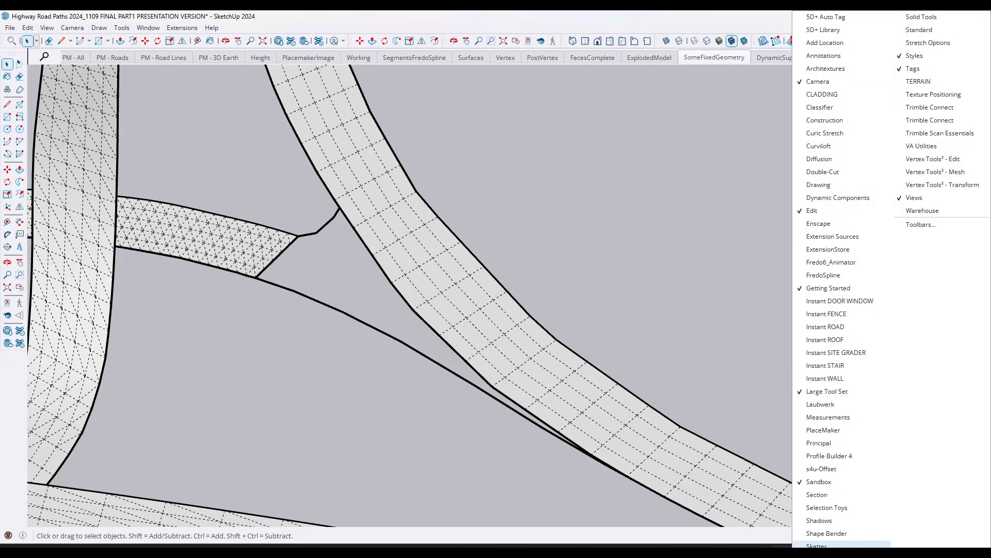
click(182, 27)
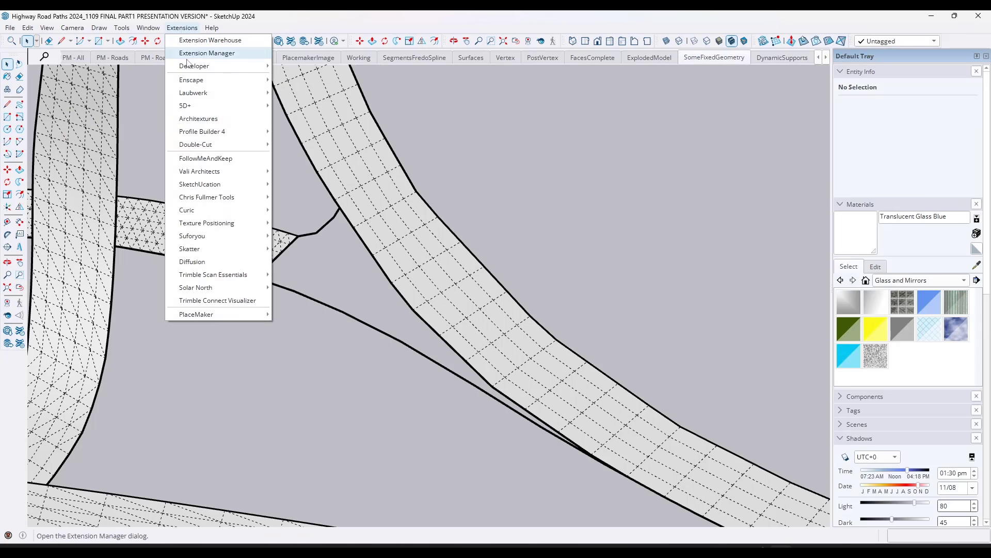
mouse_move(218, 186)
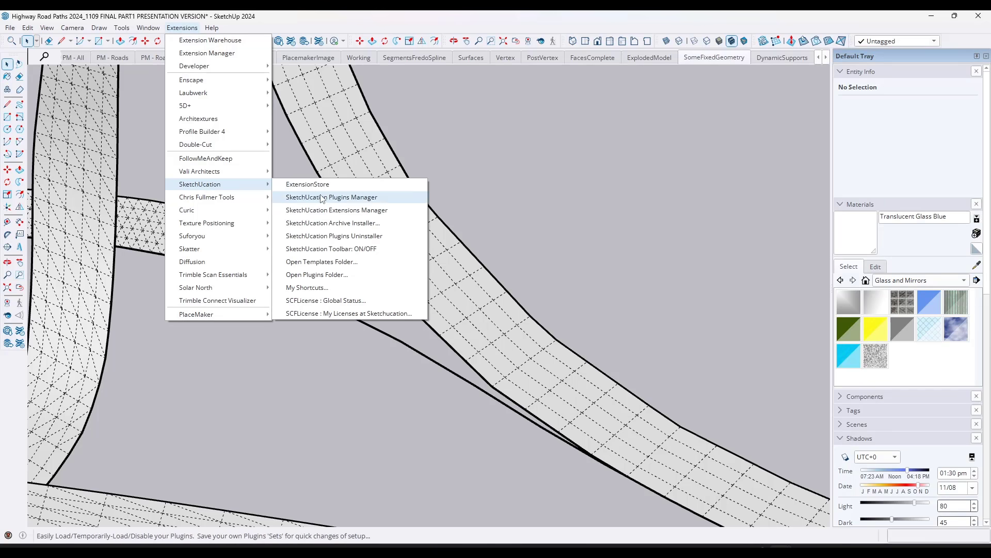
click(363, 219)
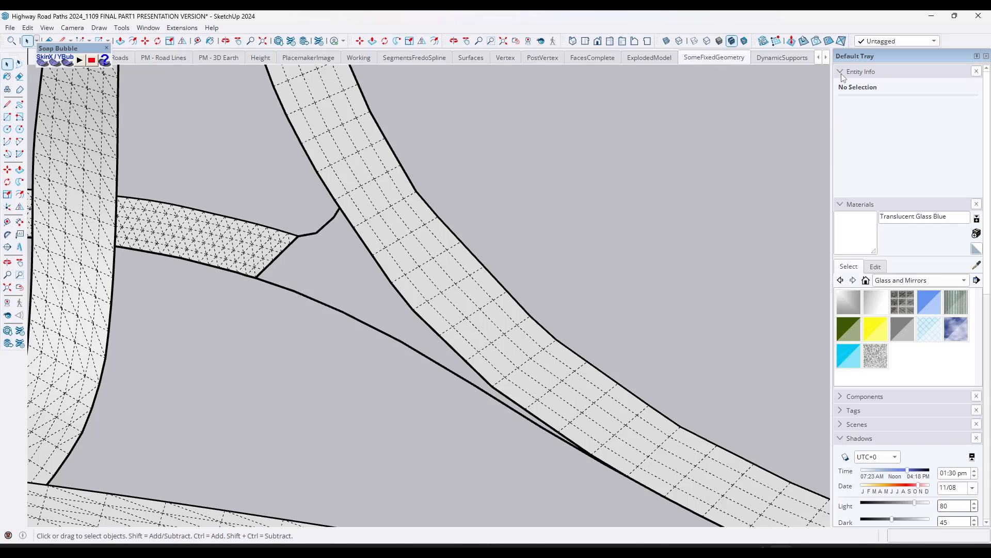
- Show the Profile Builder 4 tools and start a Smart-Path Selection along the ramp's end edge, the short connecting curve and the adjoining road edge
right_click(968, 41)
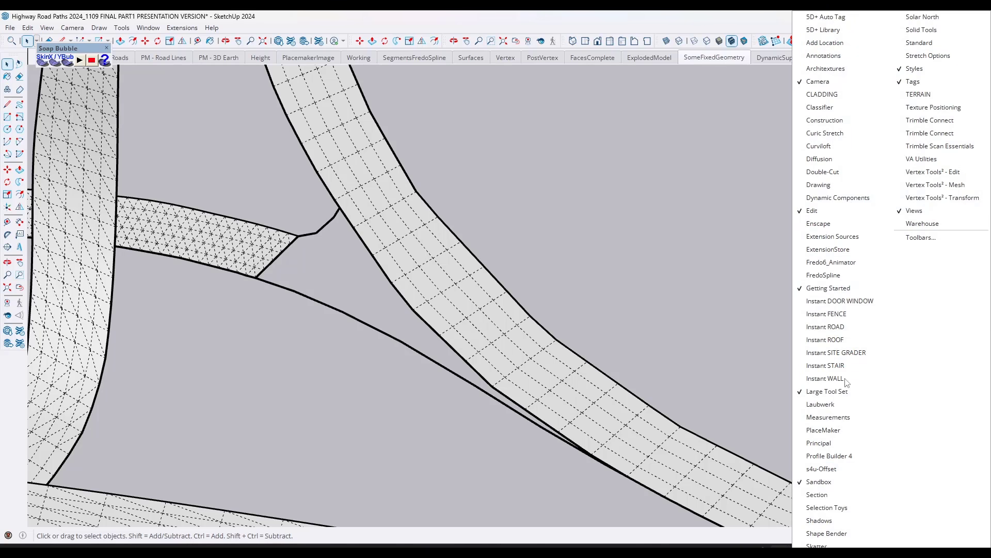
click(834, 456)
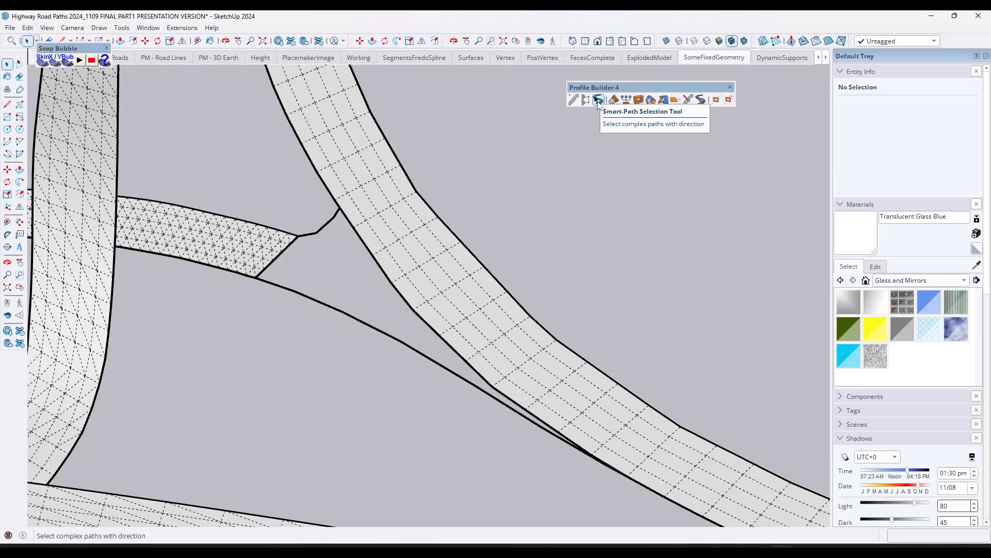
click(598, 102)
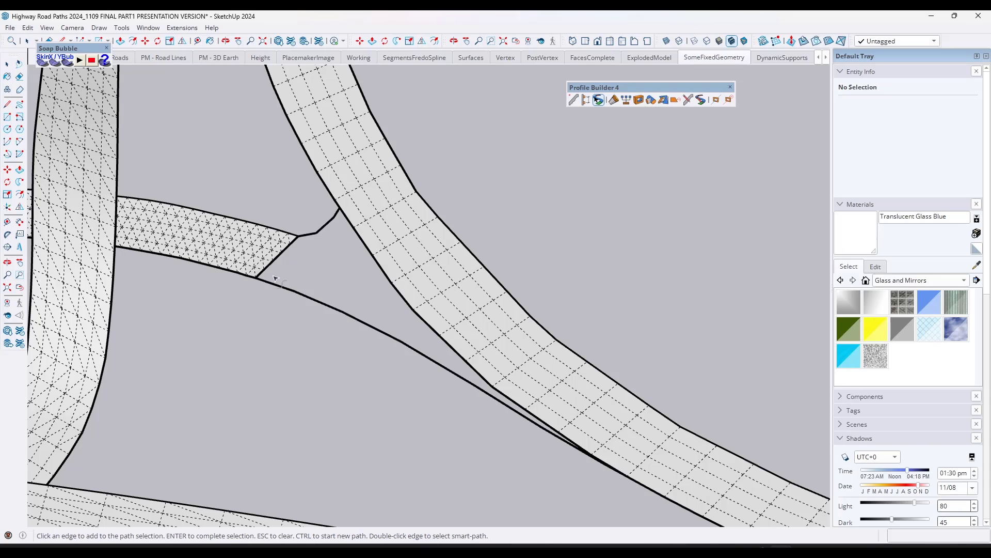
click(306, 235)
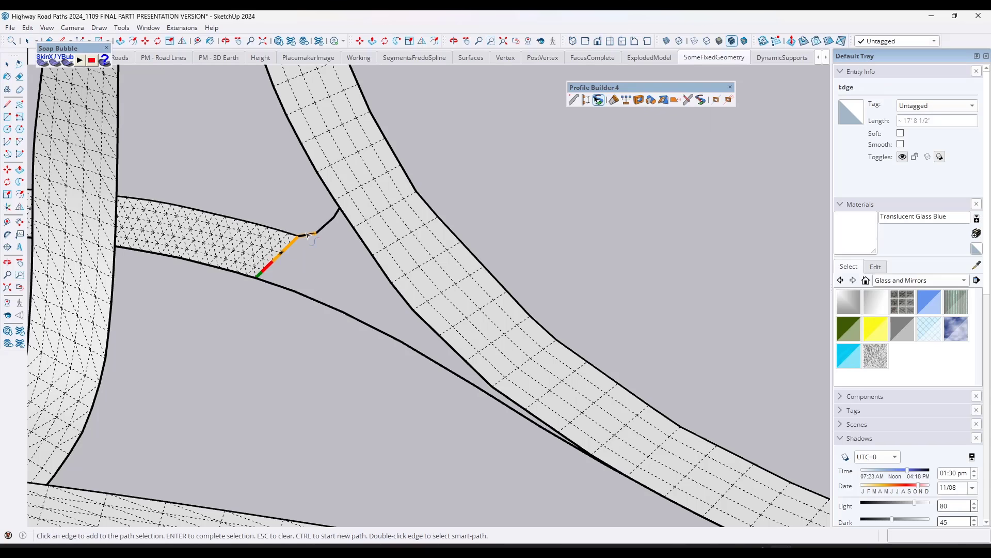
click(331, 220)
click(366, 251)
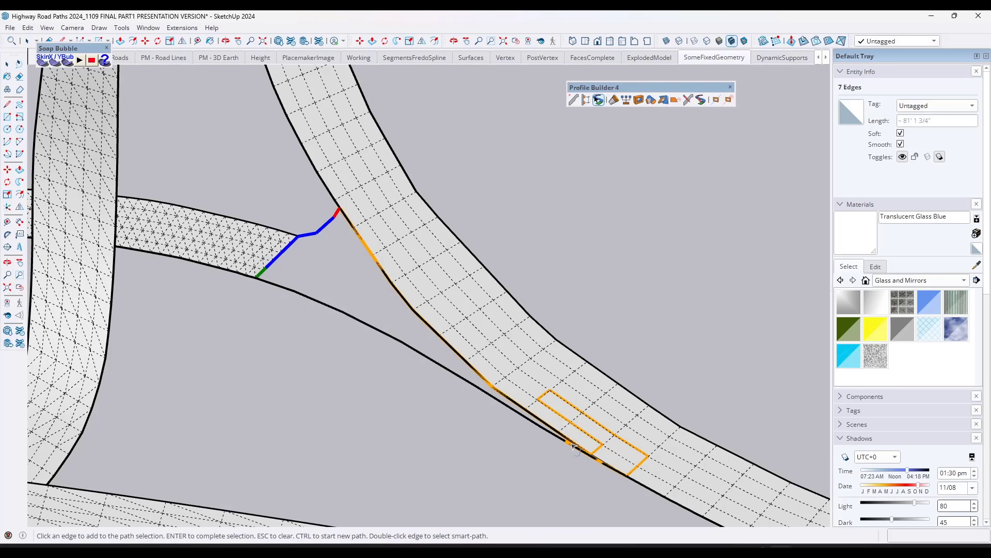
- Extend the path selection to the gap's narrow tip and back along the first part of the outer curve
scroll(575, 448, up, 4)
click(564, 441)
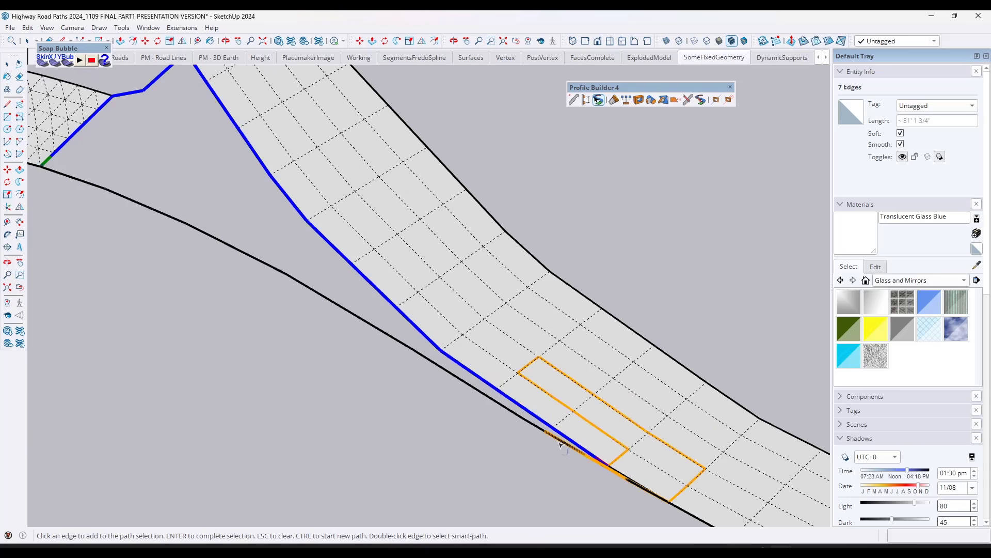
scroll(610, 463, up, 4)
scroll(465, 382, down, 3)
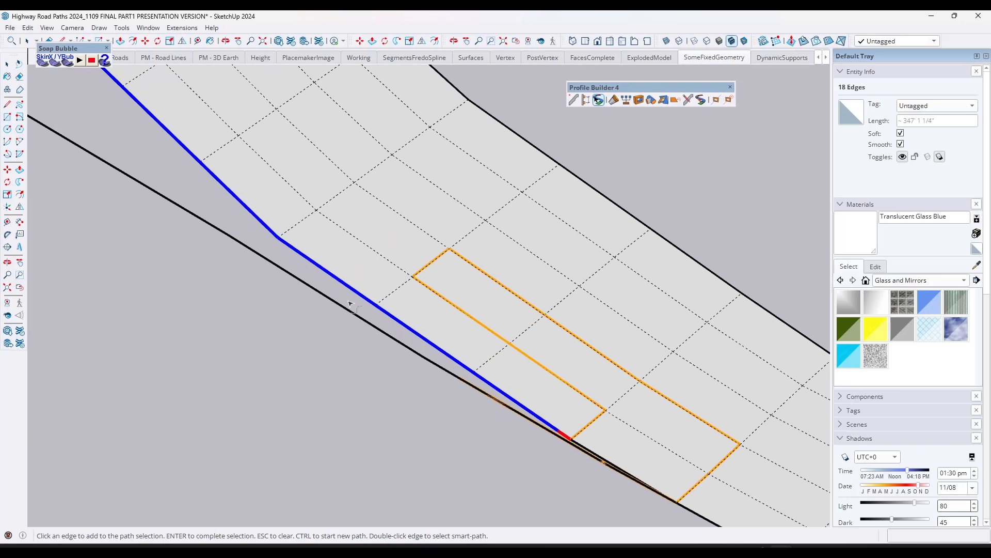
scroll(594, 459, up, 2)
click(577, 444)
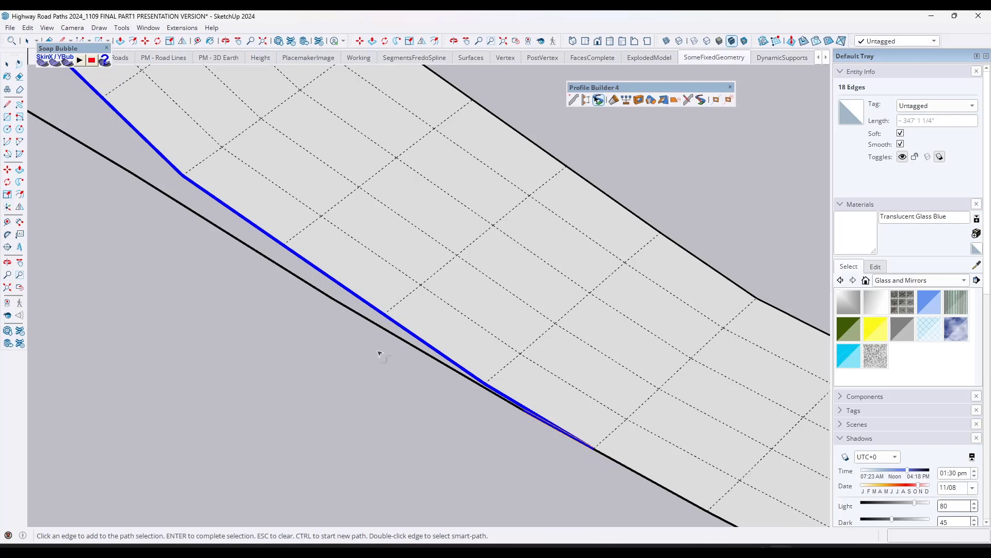
click(265, 260)
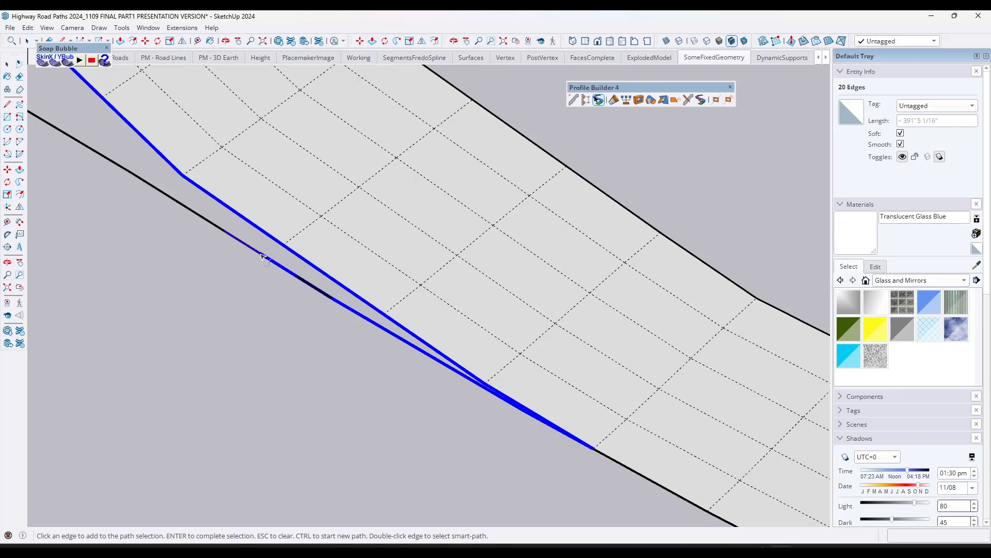
- Complete the gap's boundary selection along the outer curve to the ramp's lower end corner and pick the missed segment of the ramp's end edge
scroll(248, 250, down, 5)
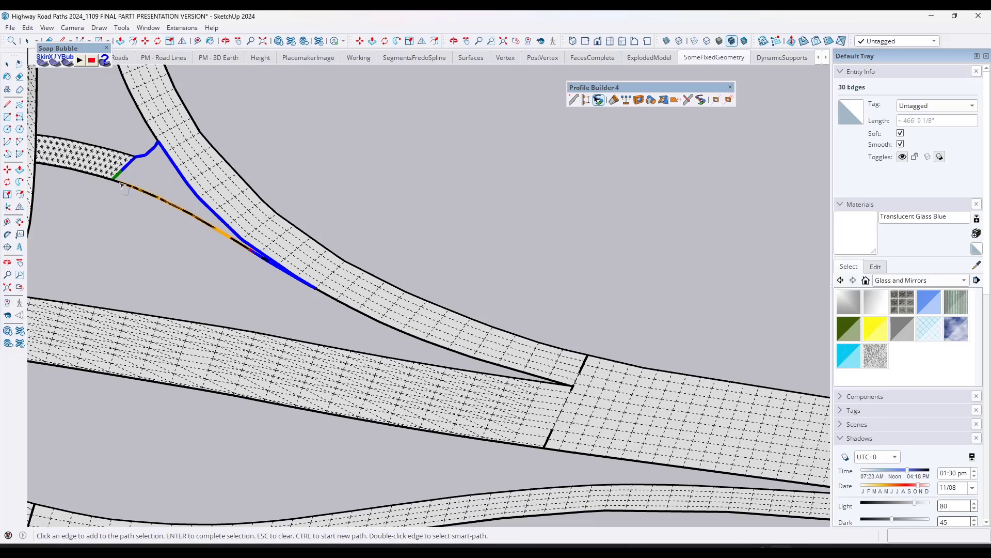
click(116, 182)
scroll(115, 181, up, 5)
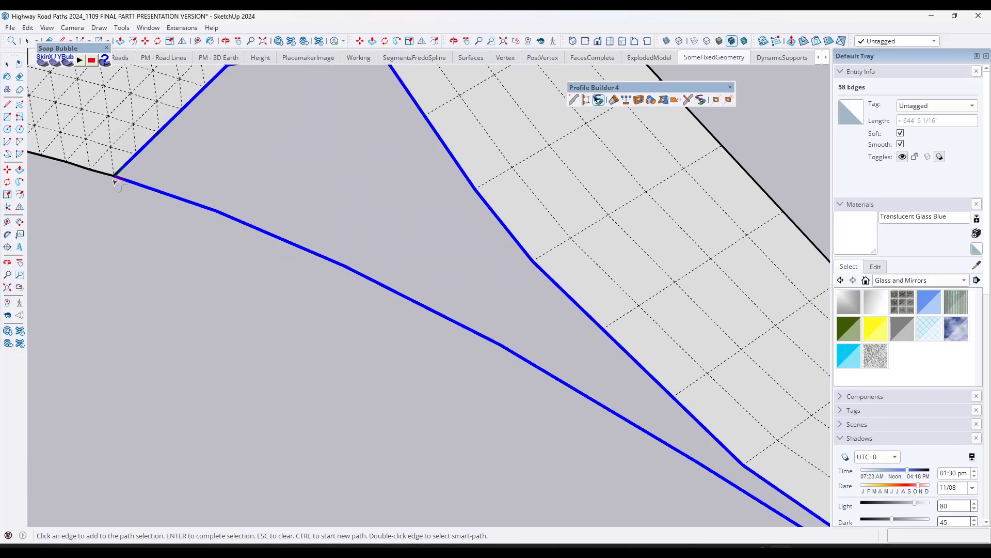
scroll(153, 246, down, 5)
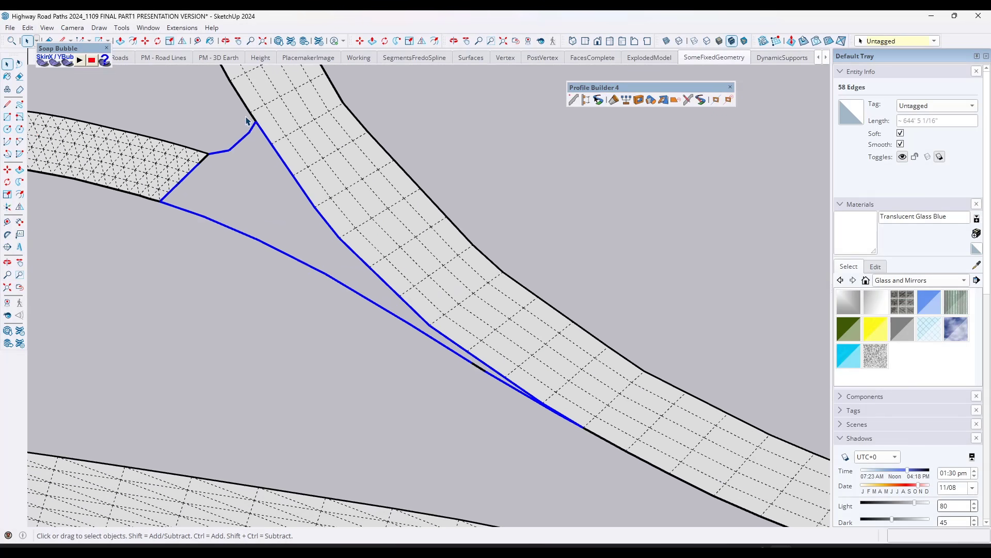
key(space)
scroll(192, 177, up, 4)
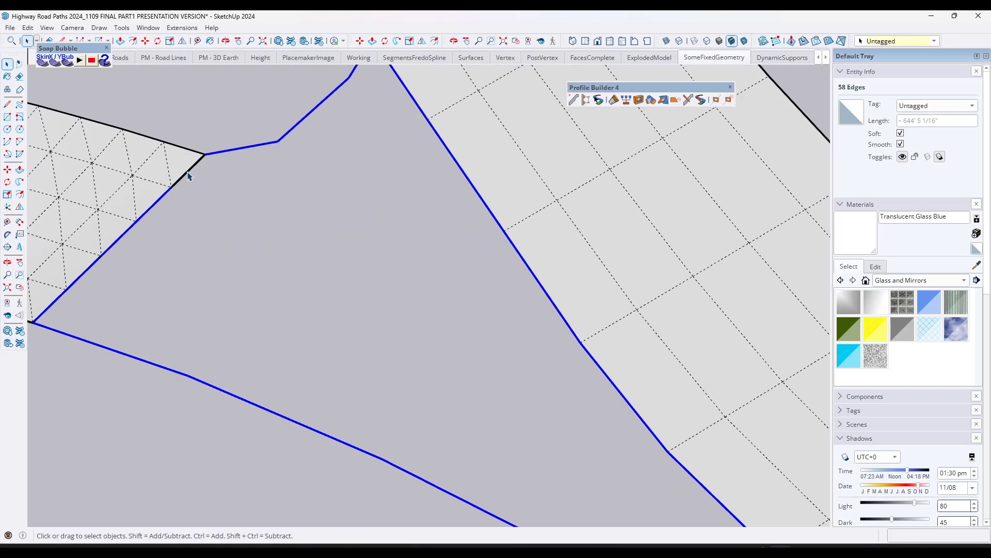
shift+click(188, 171)
scroll(243, 182, down, 3)
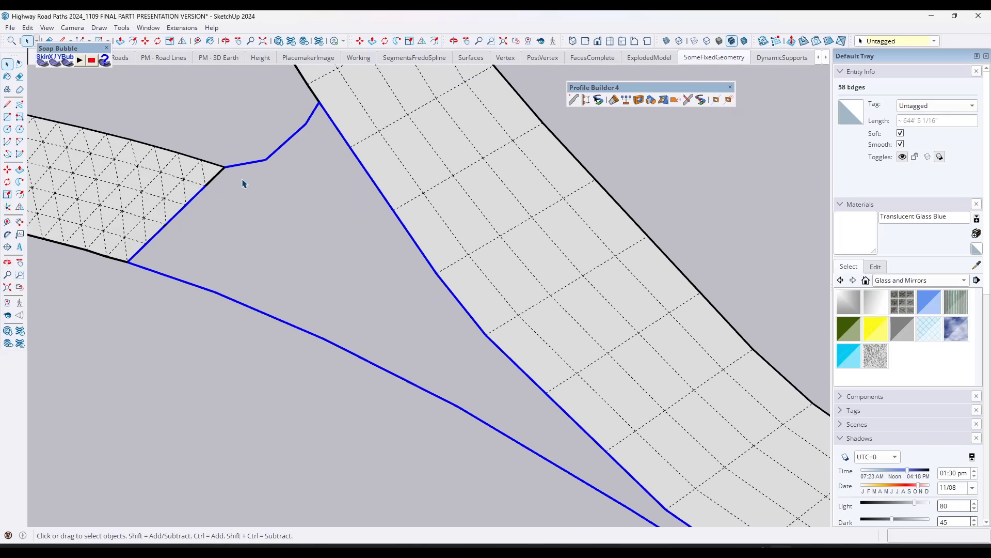
- Generate a Soap Bubble skin across the selected gap boundary with 20 divisions
click(43, 60)
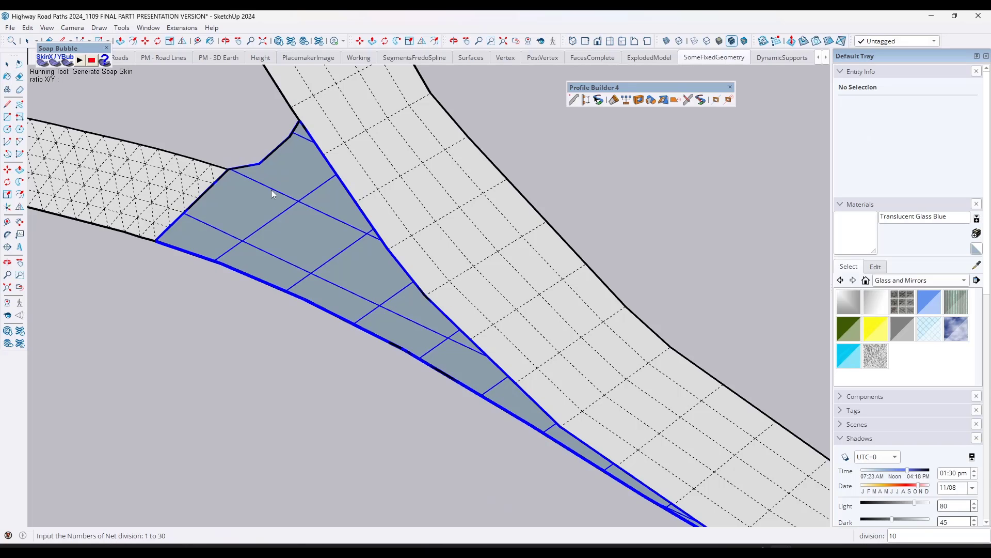
text(20)
key(Return)
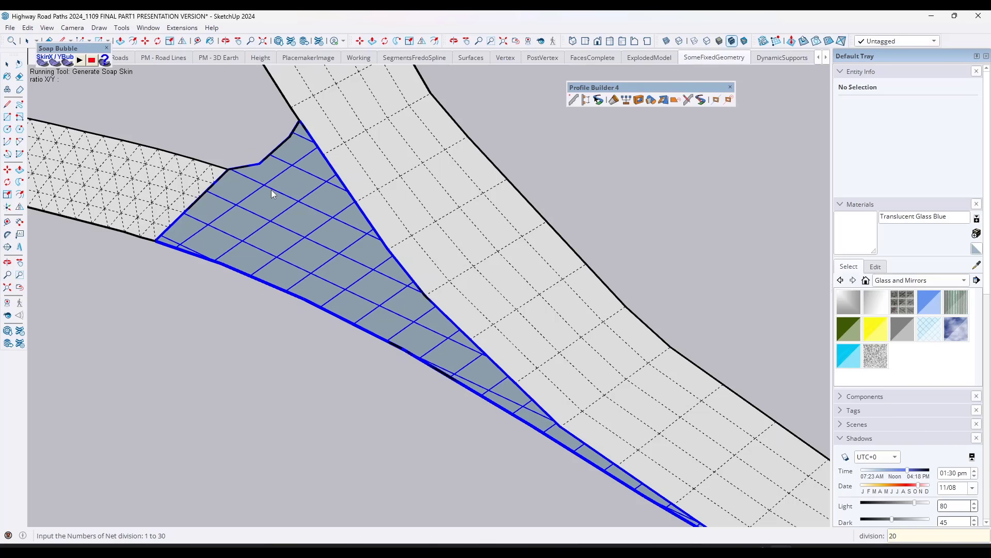
click(309, 219)
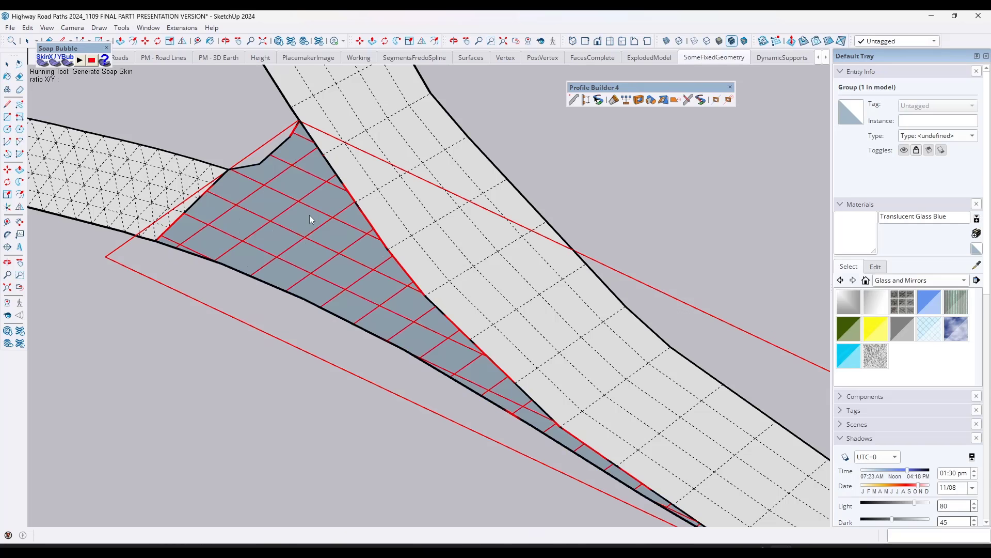
middle_drag(363, 284, 342, 262)
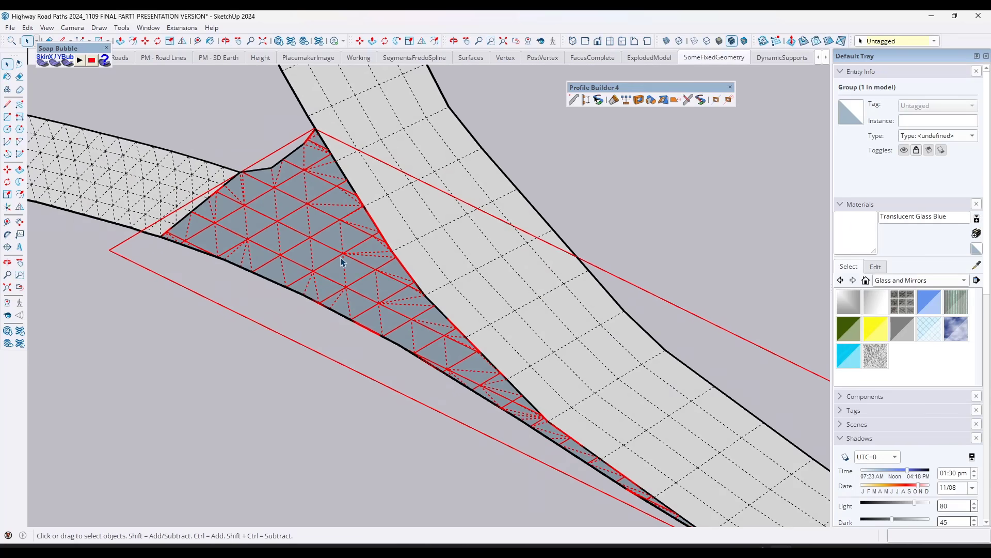
- Turn off the display of hidden geometry and unlock the new skin group
click(47, 27)
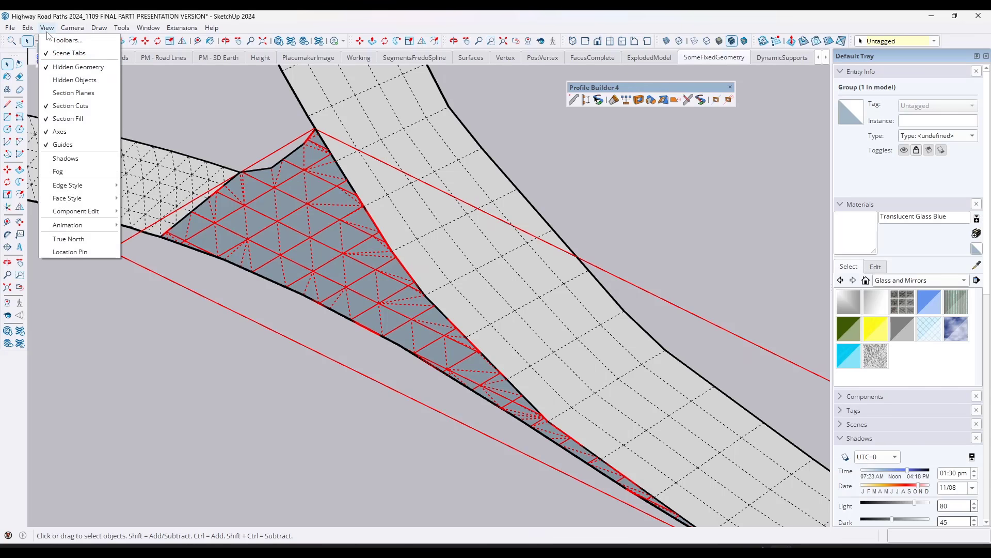
click(67, 68)
scroll(321, 232, down, 5)
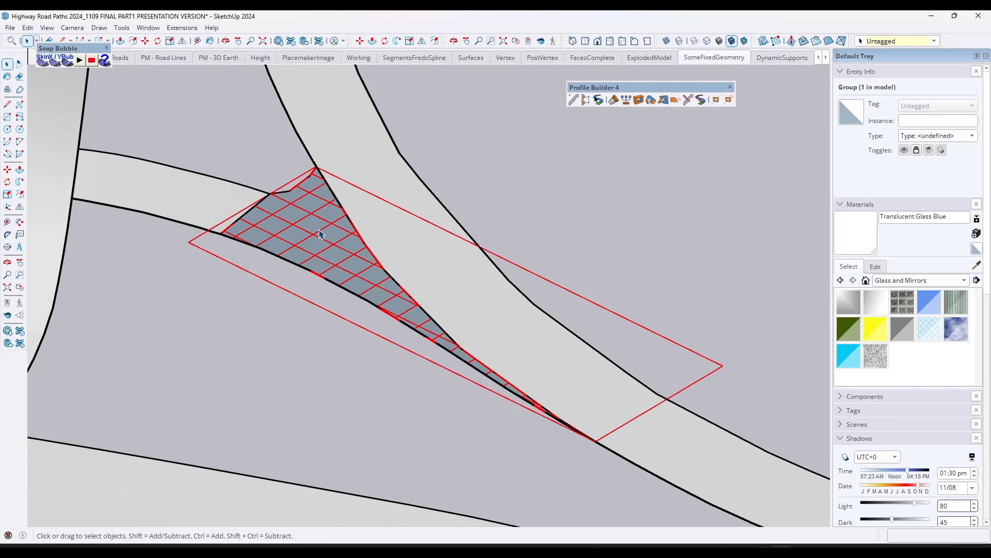
right_click(319, 232)
click(342, 274)
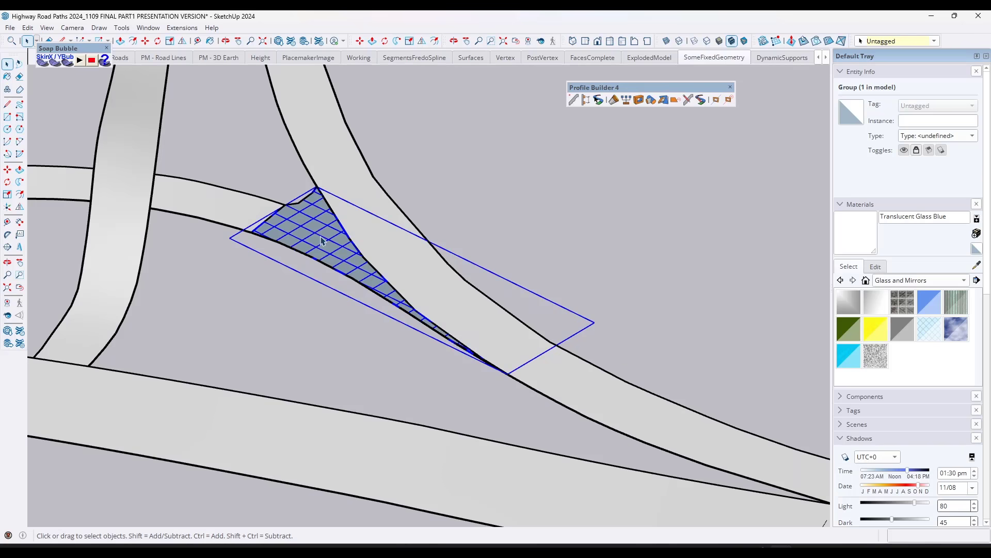
- Reverse all faces inside the skin group and leave the group
double_click(317, 233)
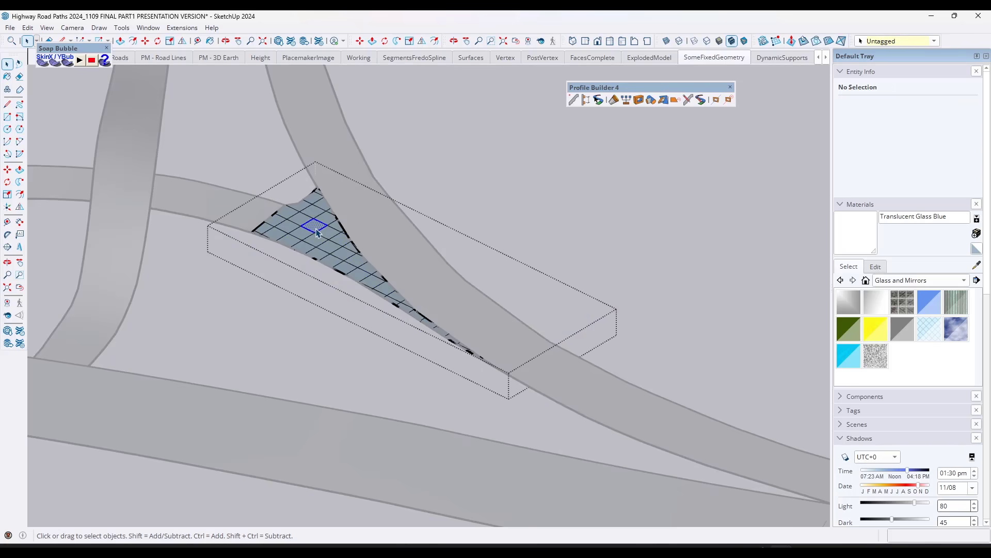
triple_click(317, 231)
right_click(318, 231)
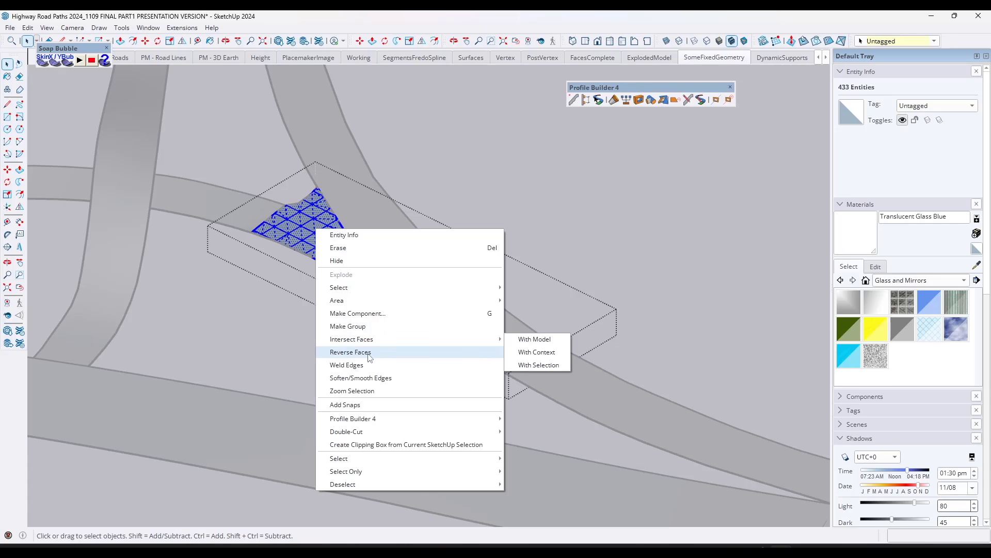
click(370, 353)
click(472, 206)
- Soften the skin group's grid edges, including coplanar ones, and clear the selection
scroll(347, 216, up, 3)
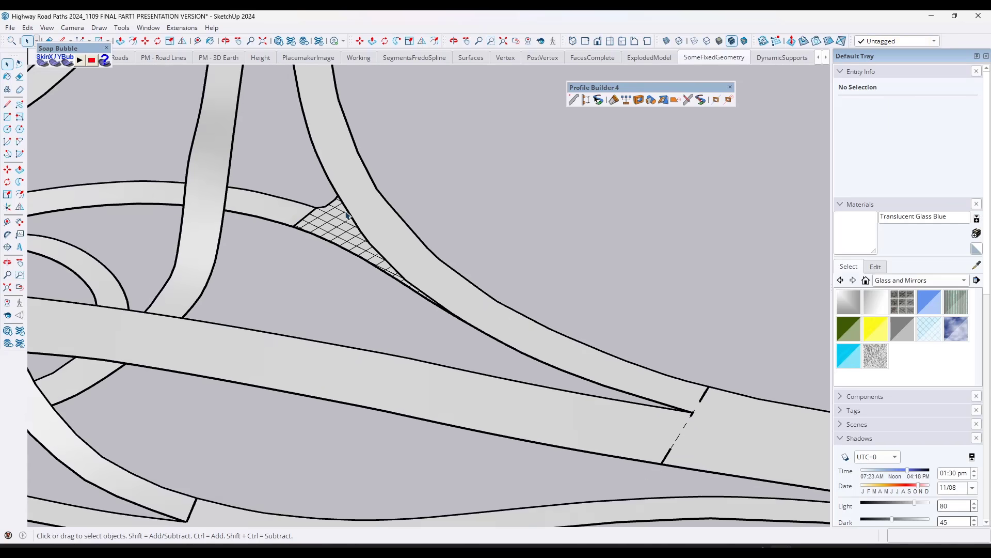
scroll(347, 215, up, 2)
click(333, 222)
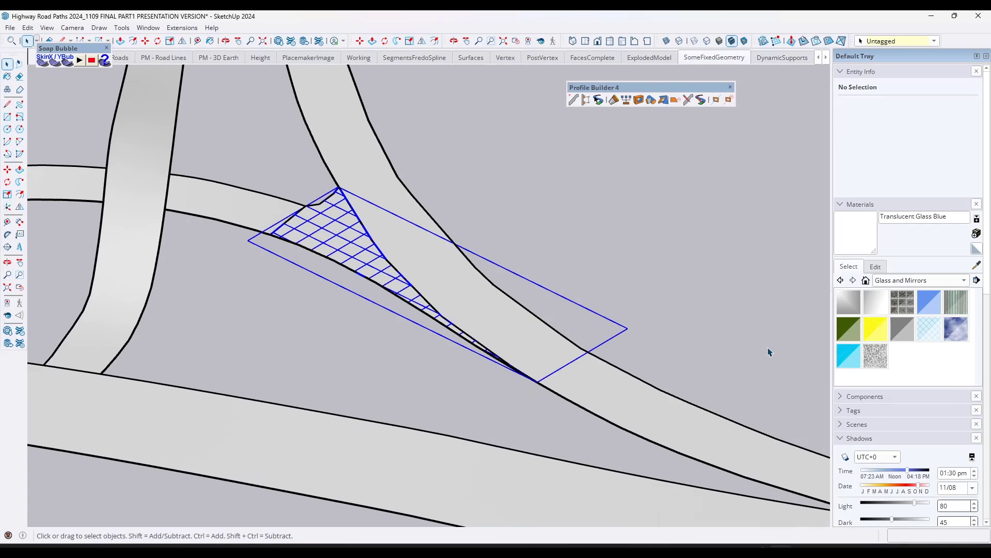
click(844, 440)
scroll(850, 496, down, 3)
click(842, 411)
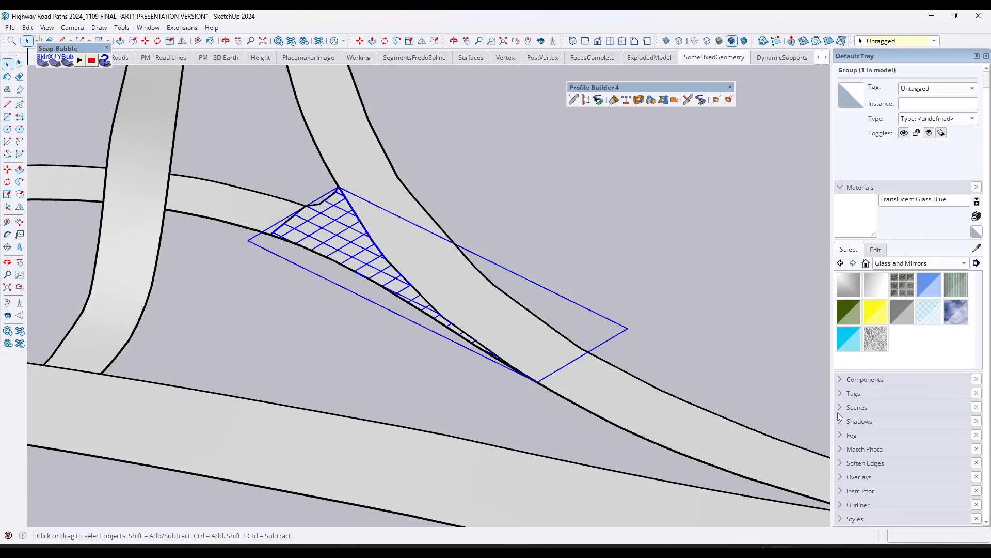
click(840, 464)
scroll(878, 429, down, 2)
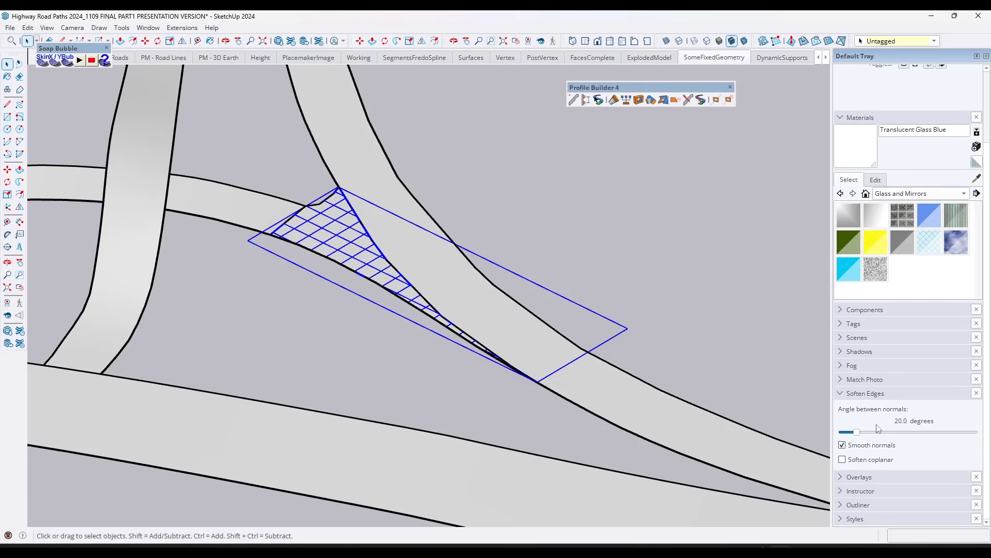
click(842, 460)
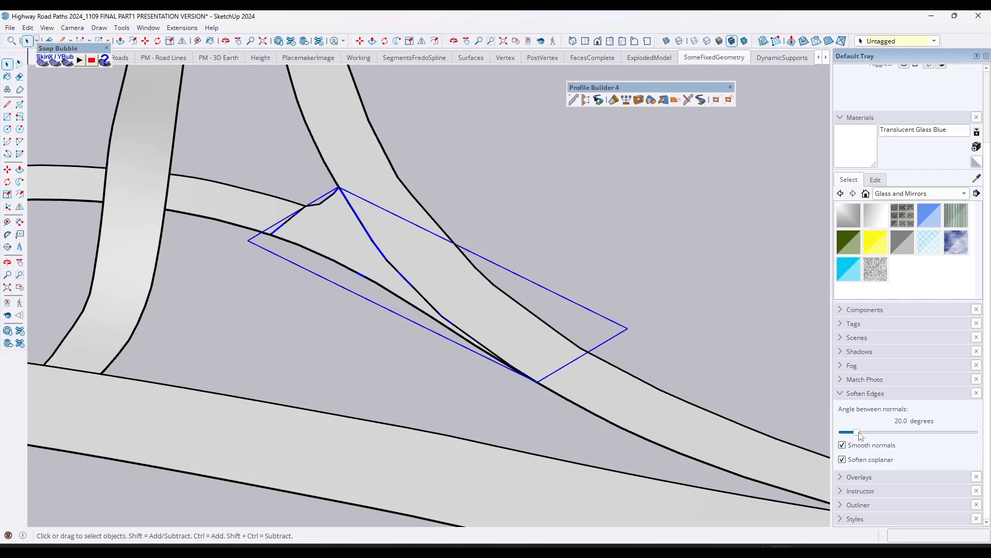
click(557, 212)
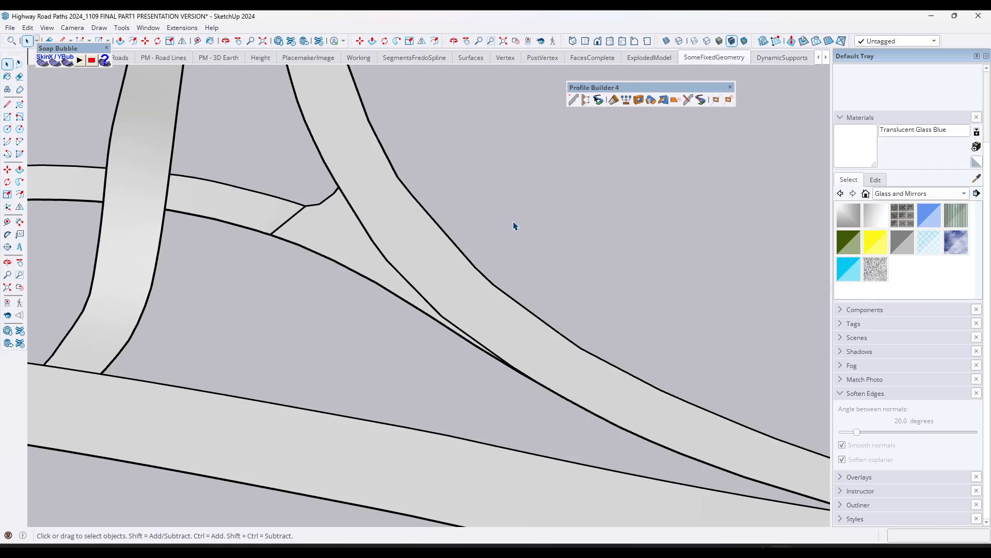
- Examine the full interchange from several angles and bring up the DynamicSupports scene
scroll(466, 225, down, 8)
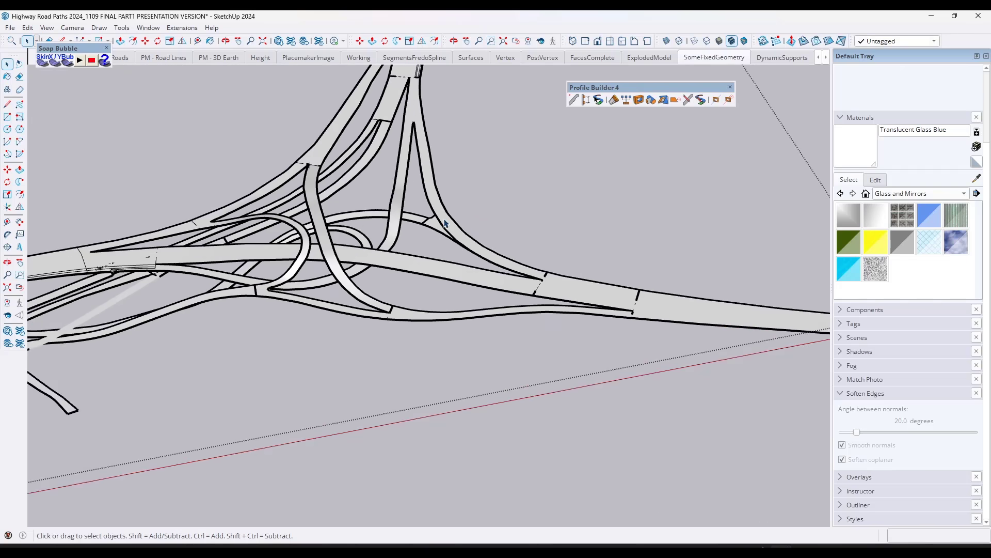
middle_drag(328, 243, 409, 221)
scroll(465, 225, down, 3)
scroll(270, 283, up, 3)
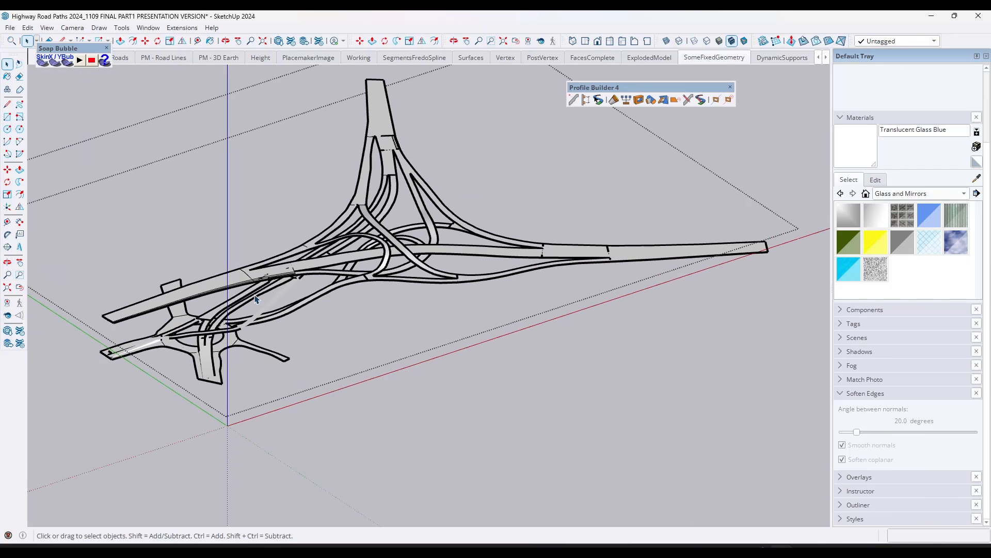
middle_drag(255, 294, 544, 271)
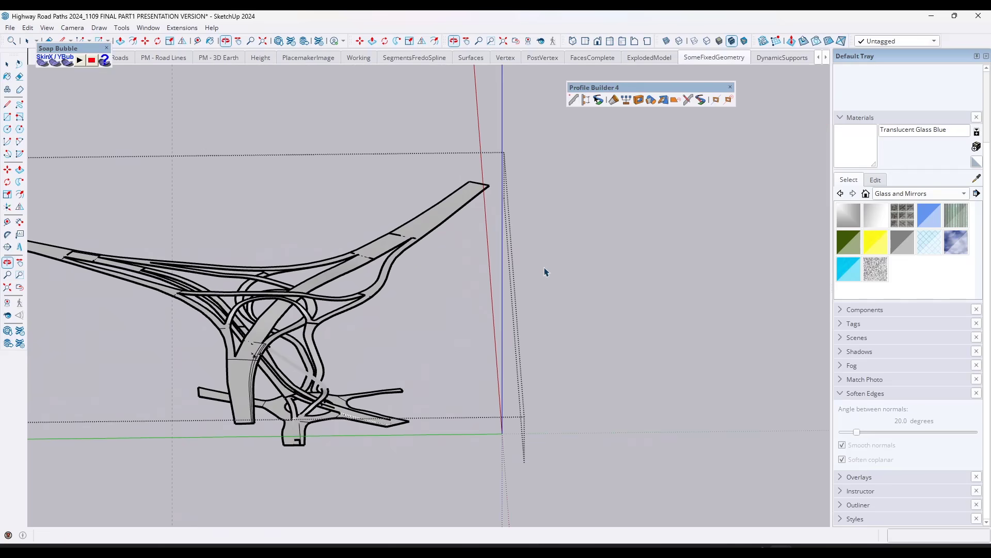
scroll(529, 261, down, 4)
scroll(324, 295, up, 3)
scroll(325, 296, up, 2)
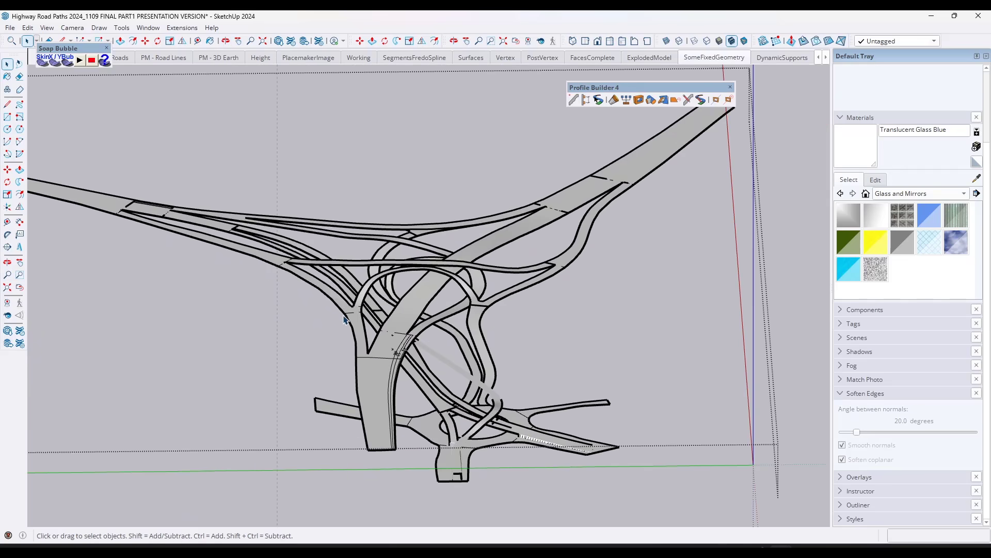
middle_drag(344, 318, 453, 295)
scroll(439, 305, down, 3)
scroll(323, 301, up, 2)
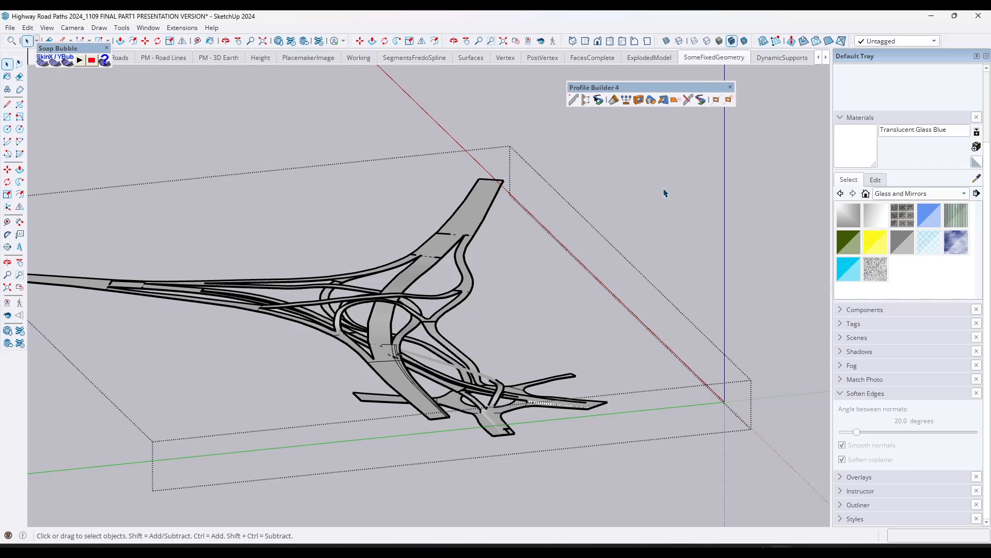
click(783, 58)
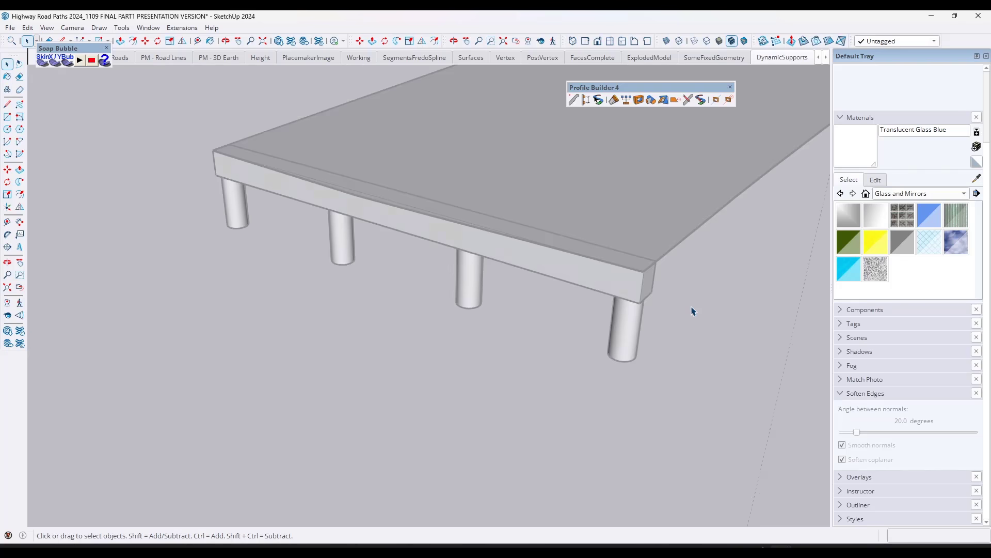
- Open the road trace group for editing and select the support at the road's end
click(633, 325)
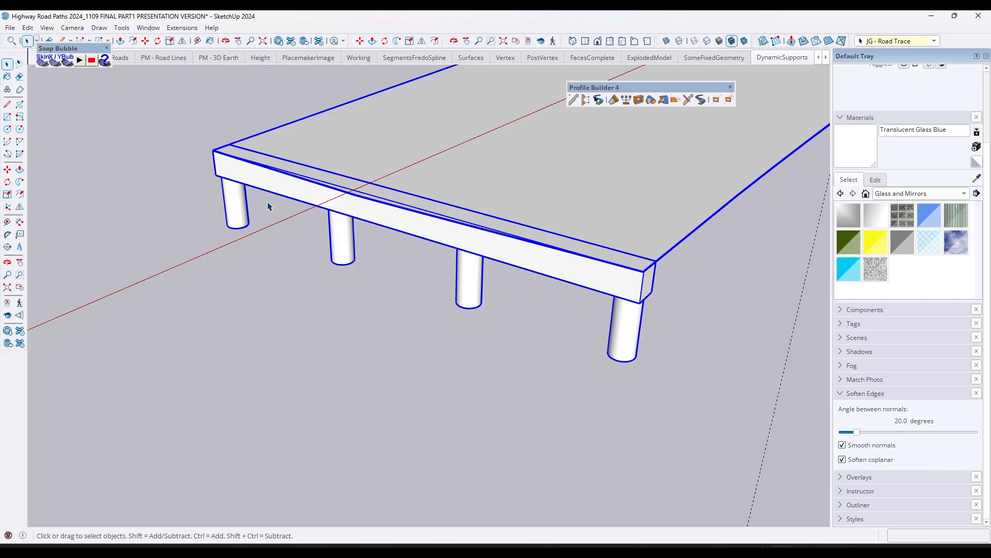
double_click(614, 281)
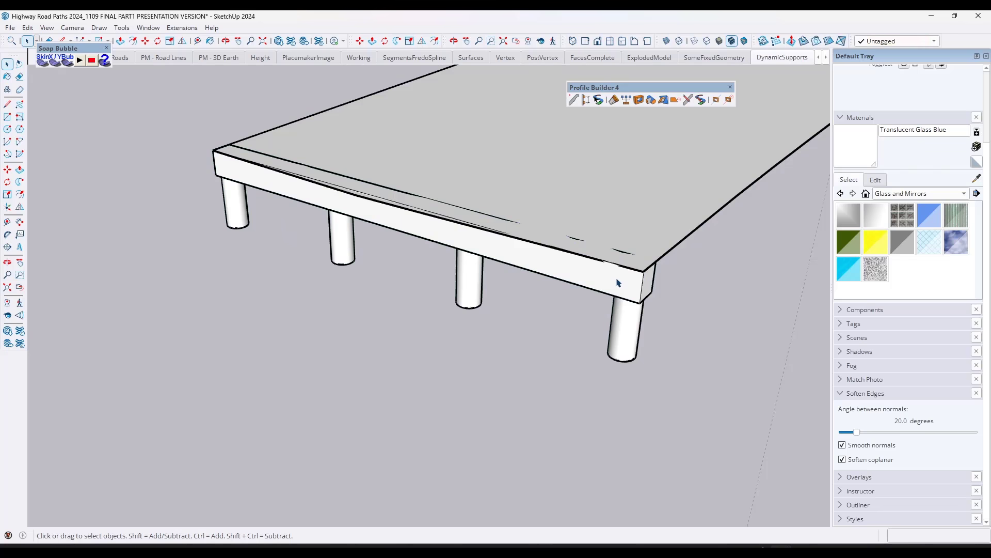
click(618, 283)
- Narrow the end support along the green axis with two successive scalings, the second by about 0.64
scroll(619, 288, down, 5)
key(s)
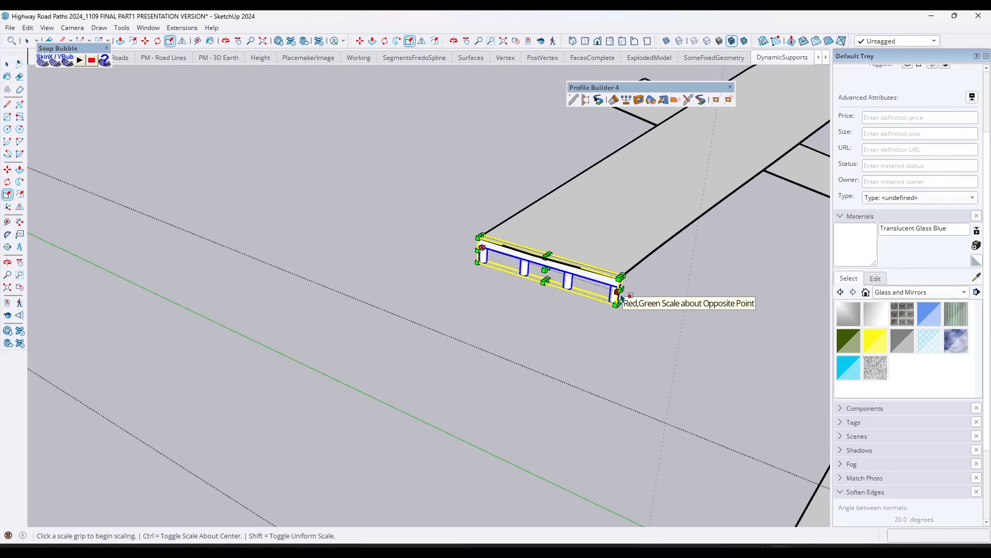
scroll(618, 291, up, 2)
click(616, 287)
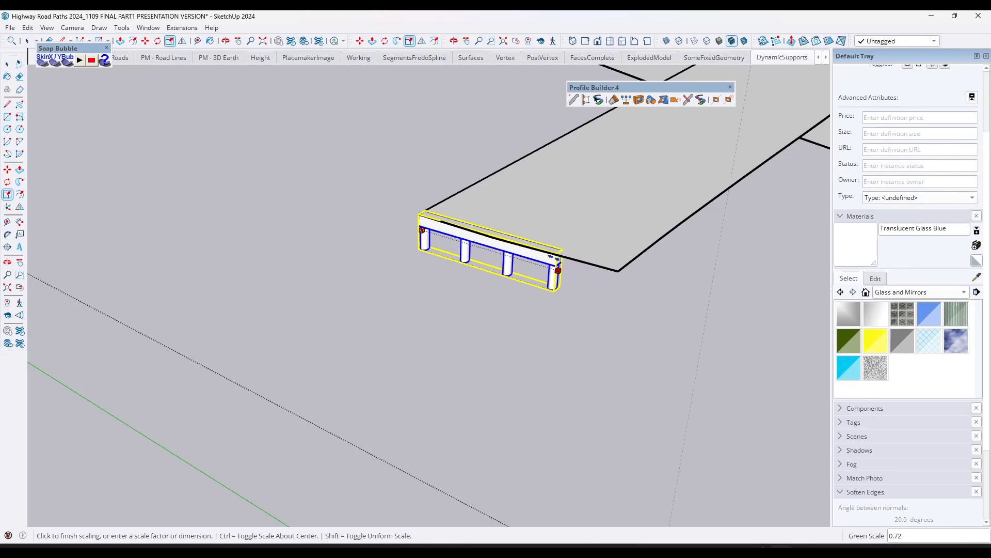
click(551, 274)
scroll(545, 271, up, 1)
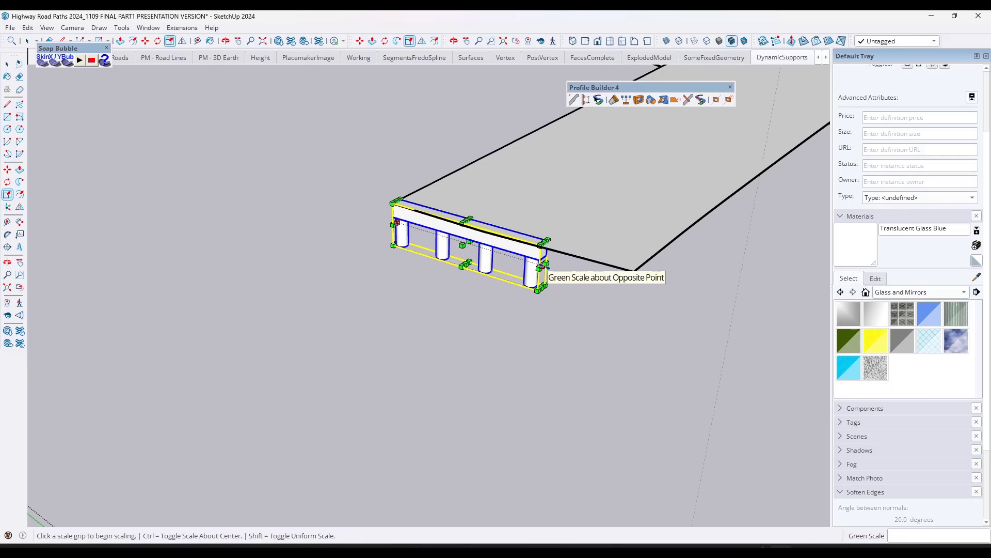
click(542, 268)
click(494, 238)
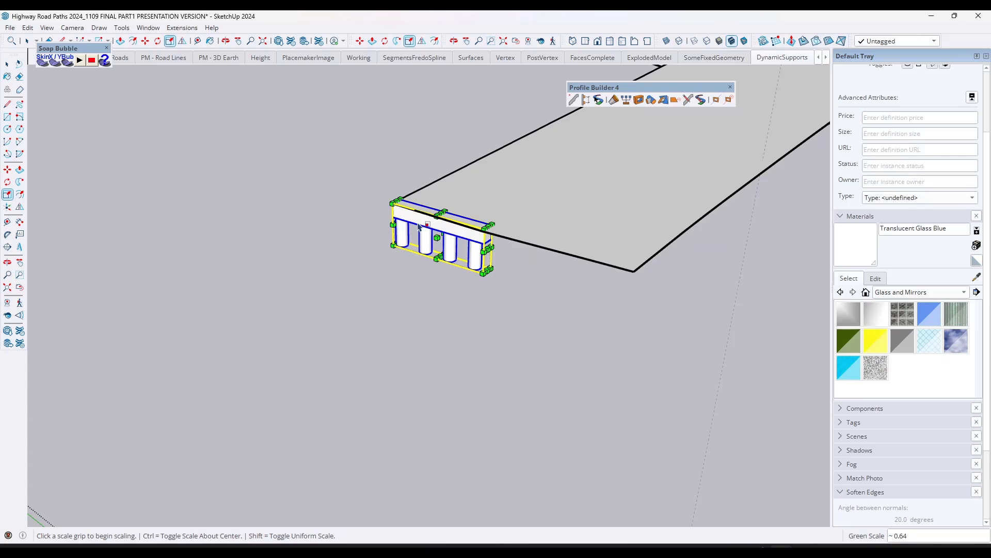
- Stretch the end support along the green axis to span the full road width and clear the selection
click(489, 249)
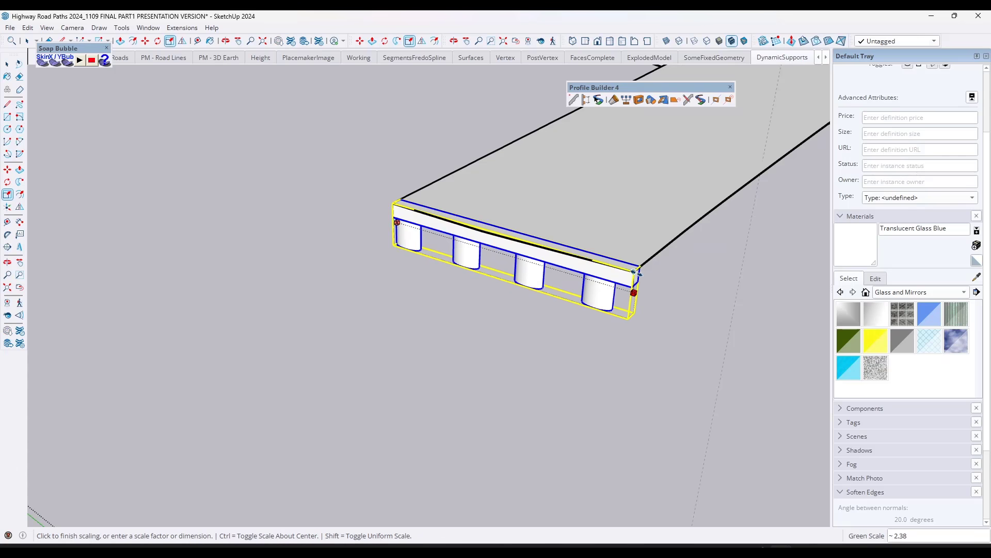
click(636, 278)
middle_drag(475, 287, 436, 273)
scroll(435, 272, down, 3)
key(space)
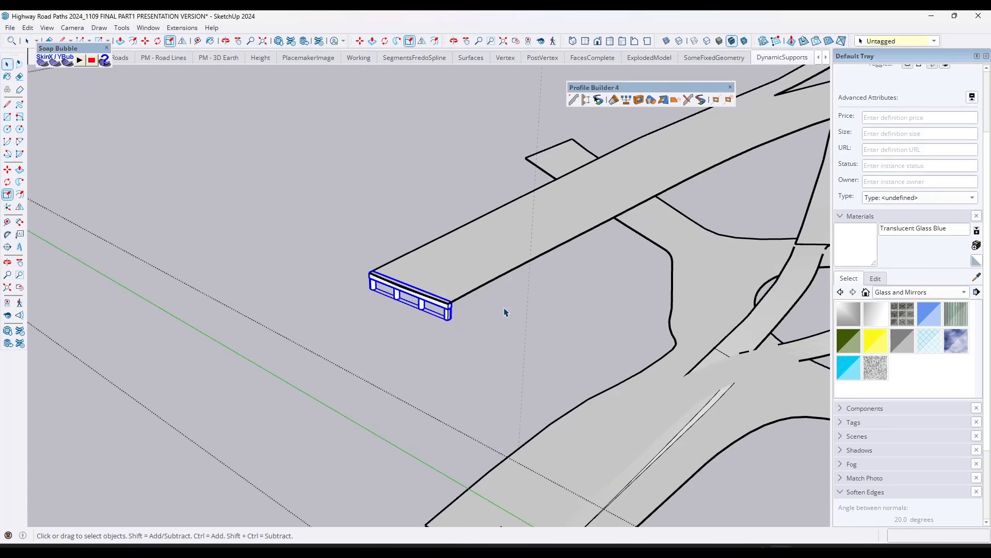
click(505, 312)
- Select the road's long side edge from the end support to the junction and turn on hidden geometry
middle_drag(505, 312, 346, 223)
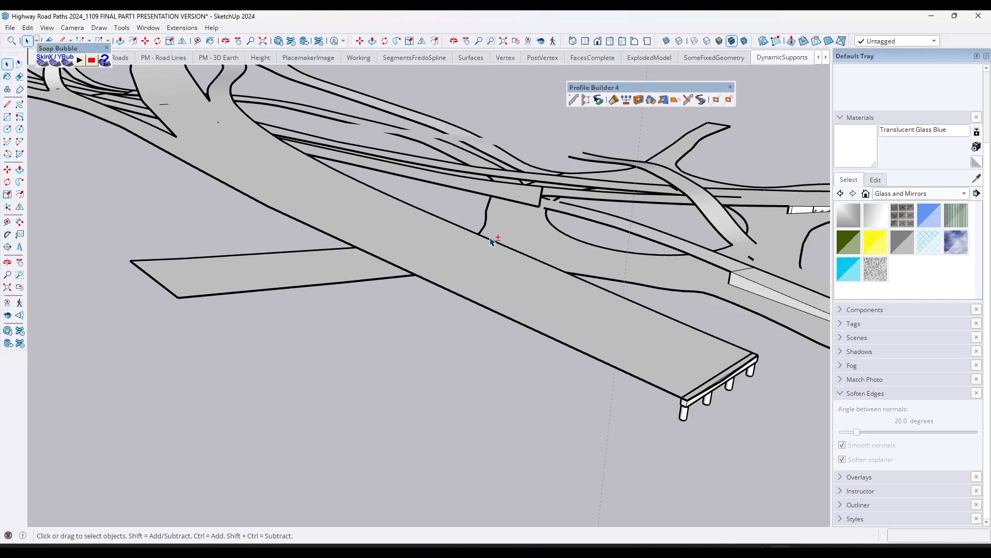
middle_drag(491, 242, 479, 305)
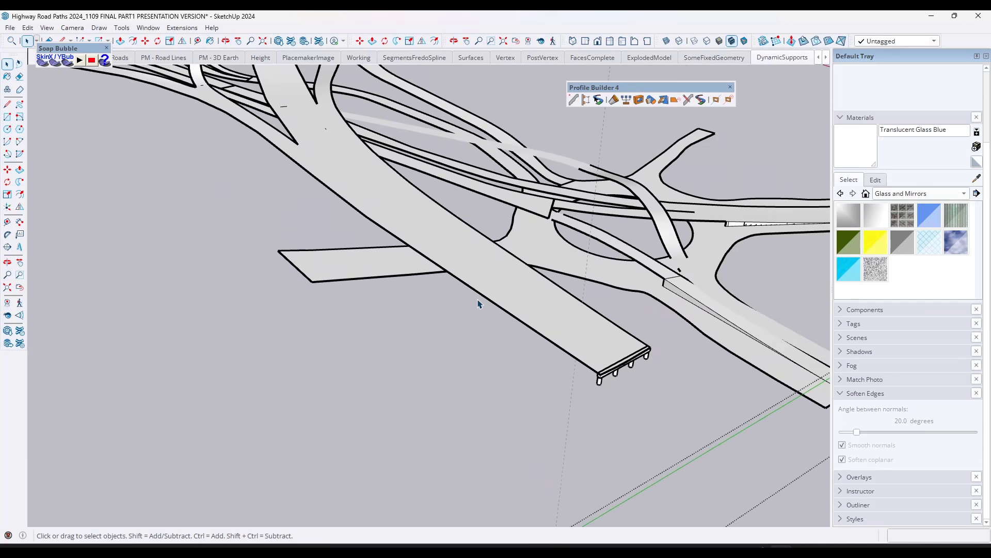
click(480, 298)
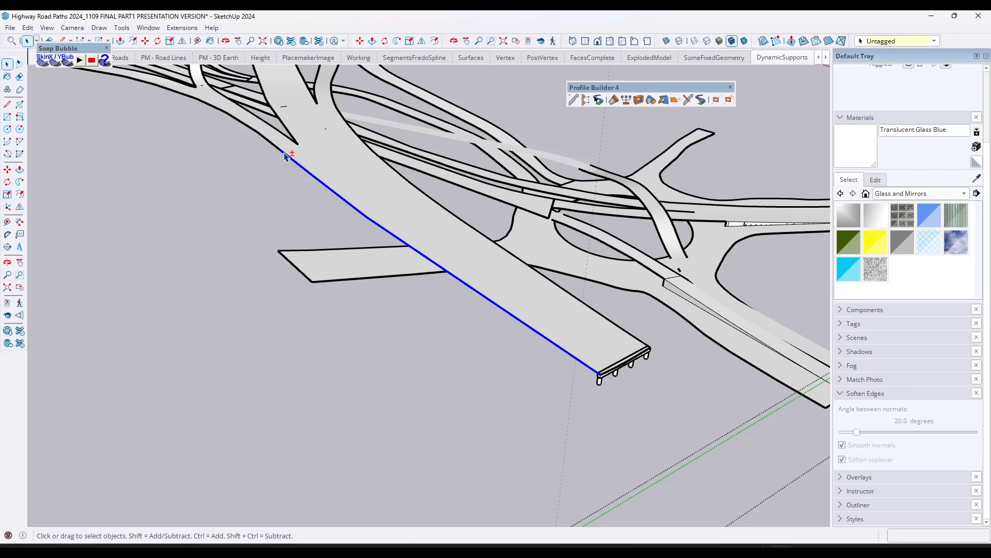
click(48, 27)
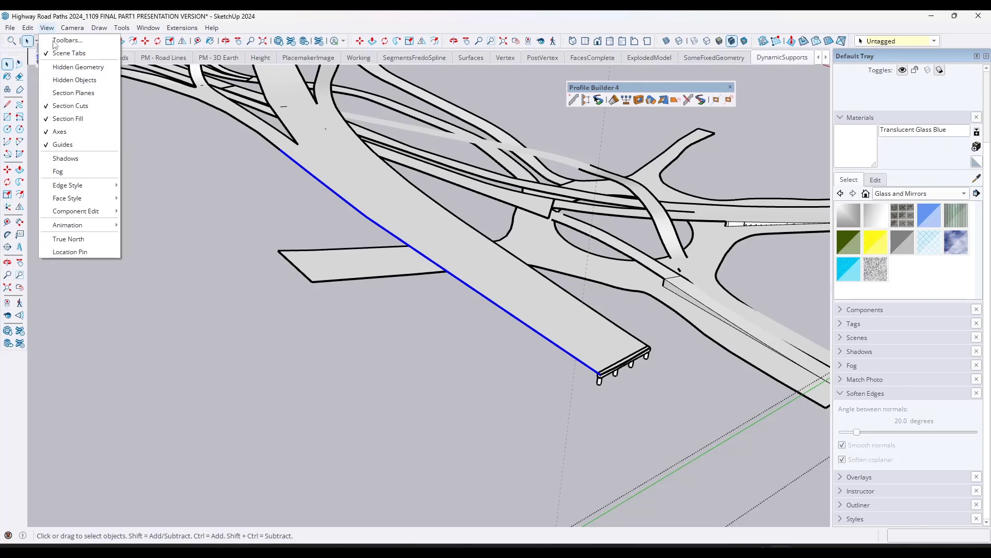
click(83, 65)
middle_drag(313, 138, 309, 155)
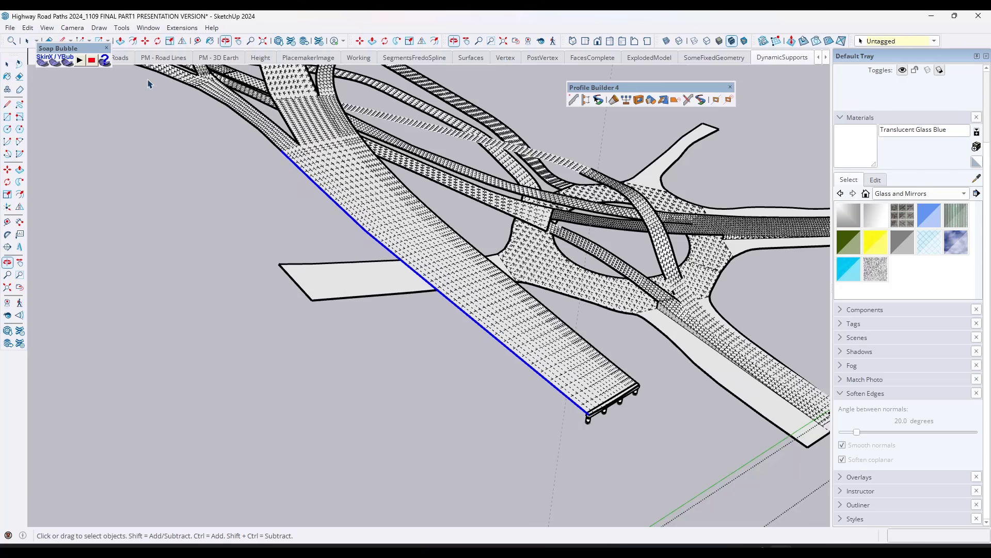
- Close the Soap Bubble toolbar and bring up the SketchPlus Components toolbar through the SketchUcation Plugins Manager
click(107, 47)
middle_drag(616, 380, 610, 350)
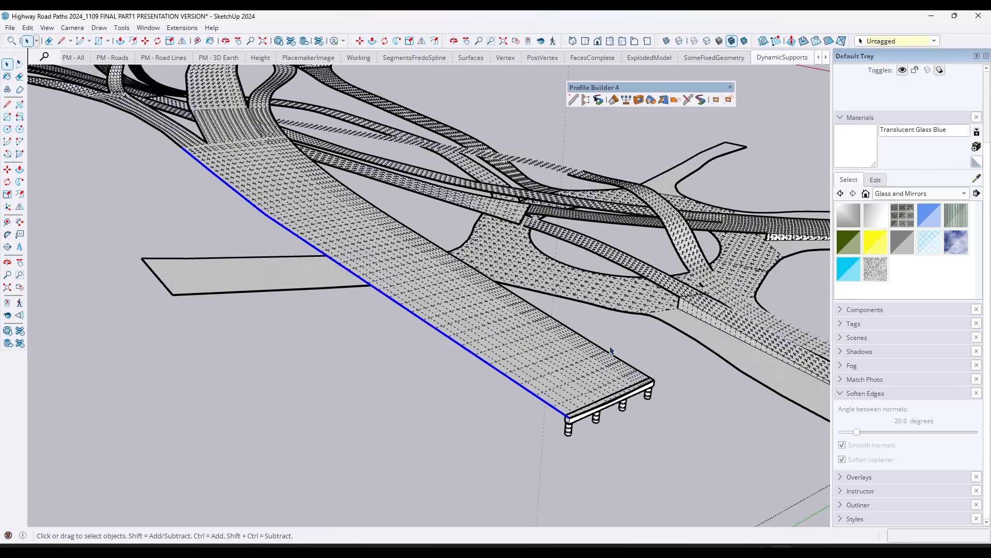
right_click(956, 43)
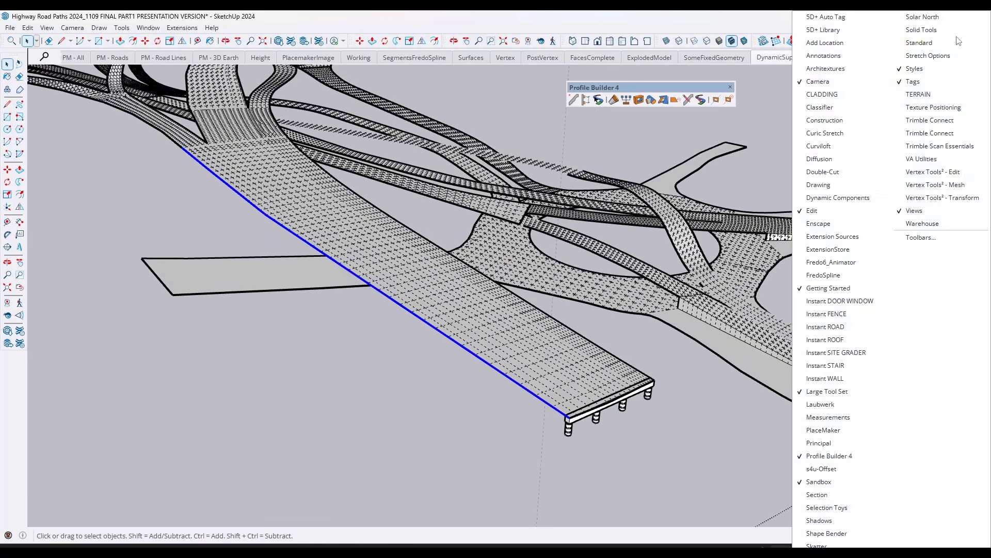
click(181, 27)
mouse_move(228, 184)
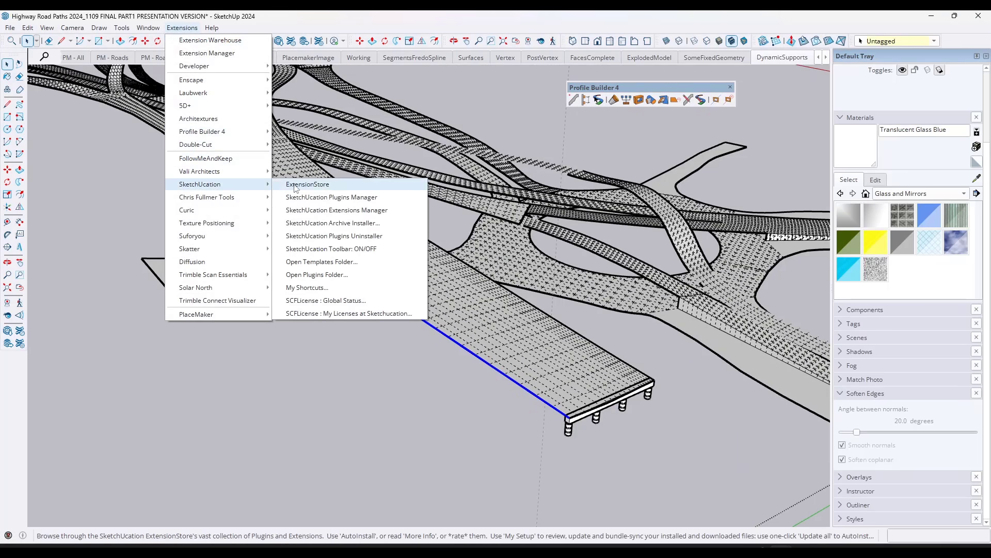
click(336, 199)
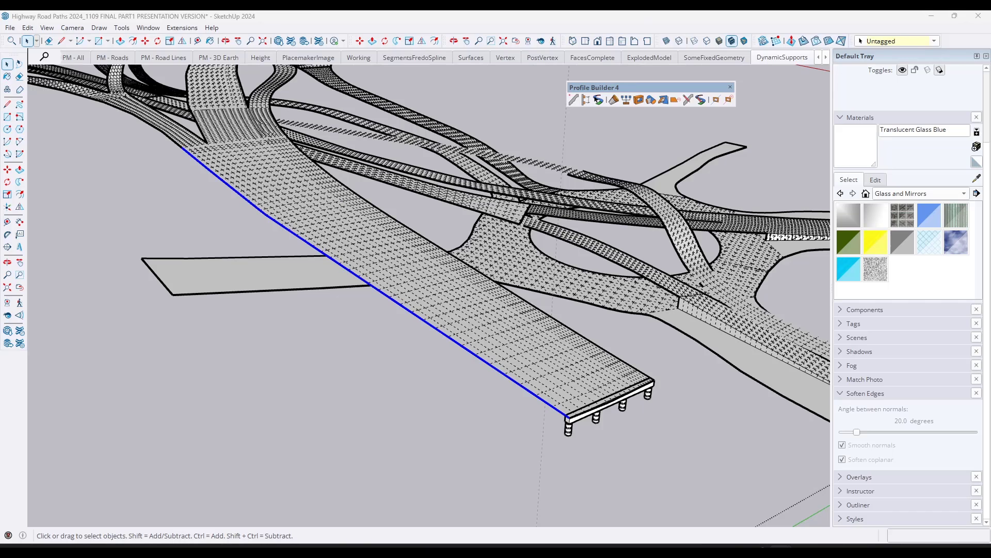
middle_drag(638, 408, 636, 388)
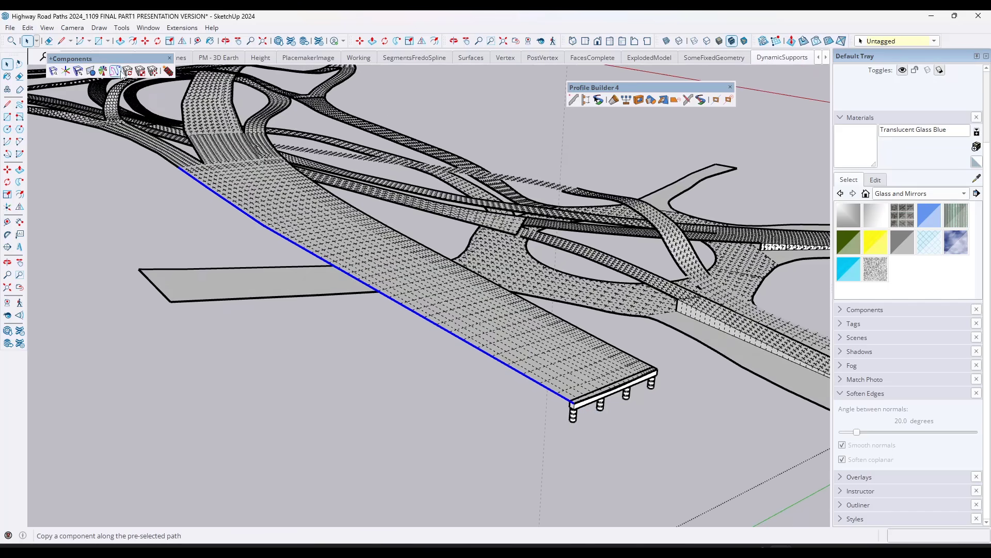
- Copy the end support along the selected road edge with a maximum spacing of 275'
click(117, 72)
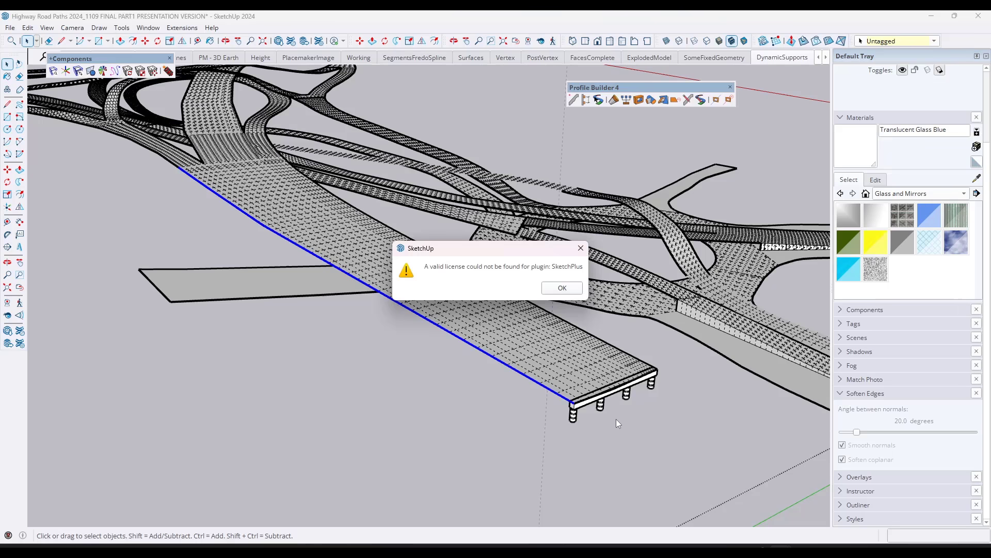
click(542, 287)
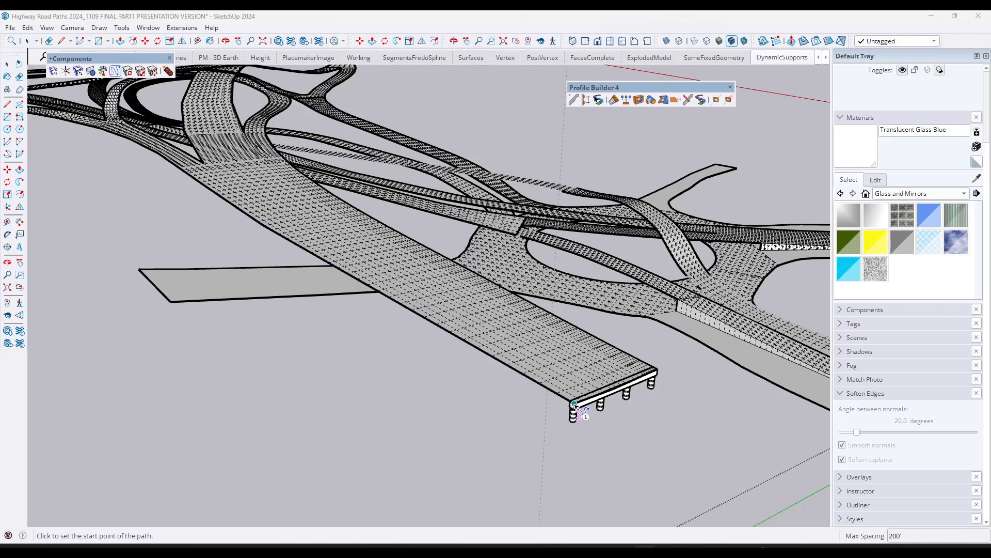
click(575, 403)
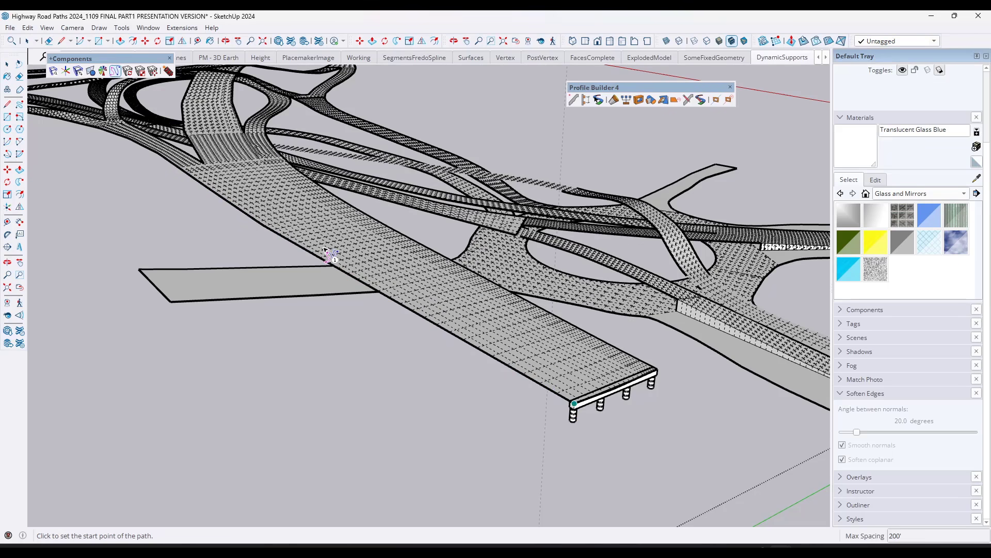
click(195, 181)
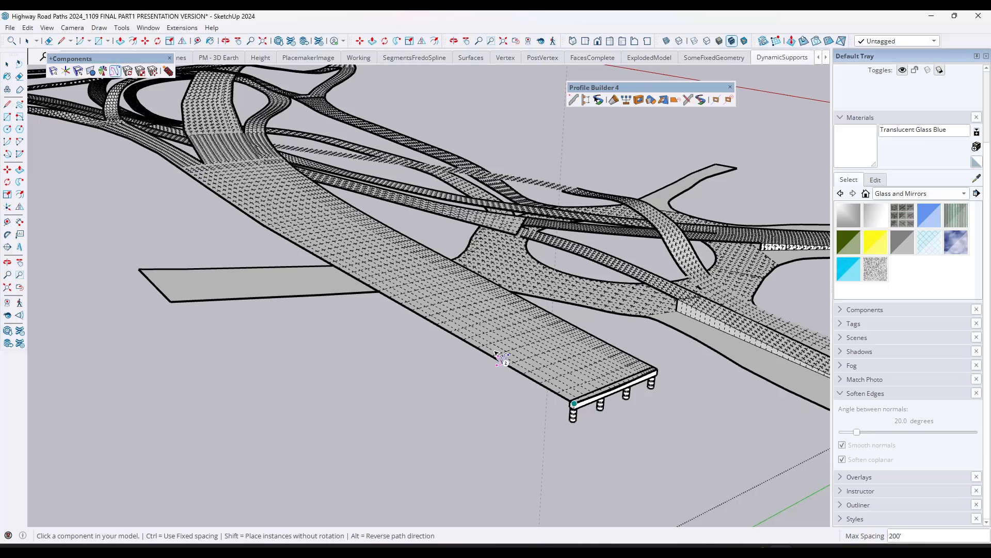
click(586, 407)
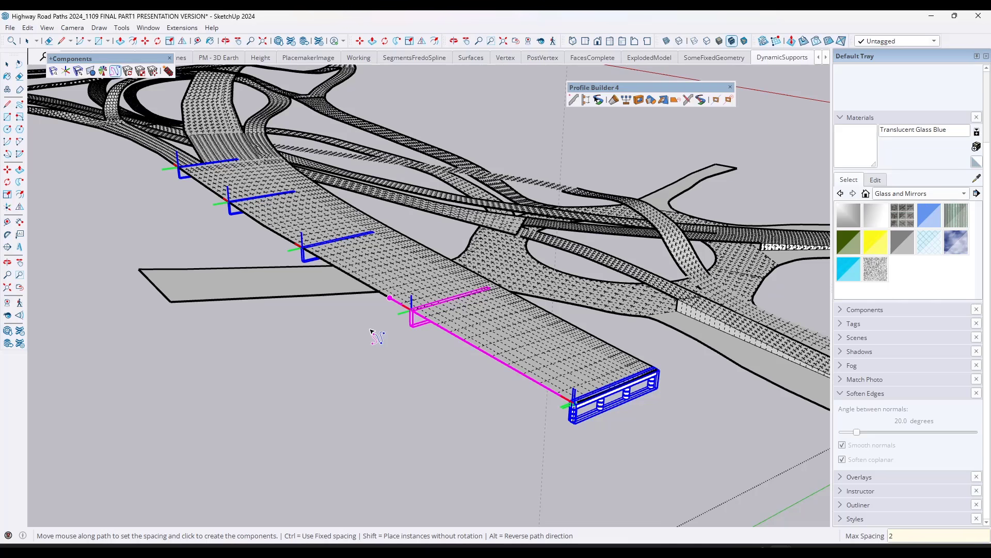
click(371, 330)
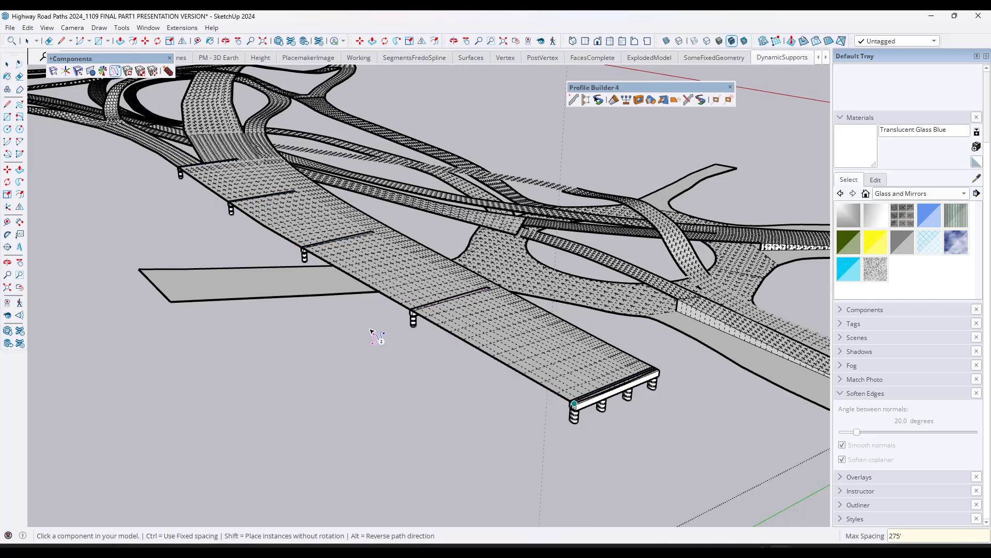
- Rotate the first copied support about its road-edge corner by about 2.4 degrees to point across to the opposite road edge
click(414, 323)
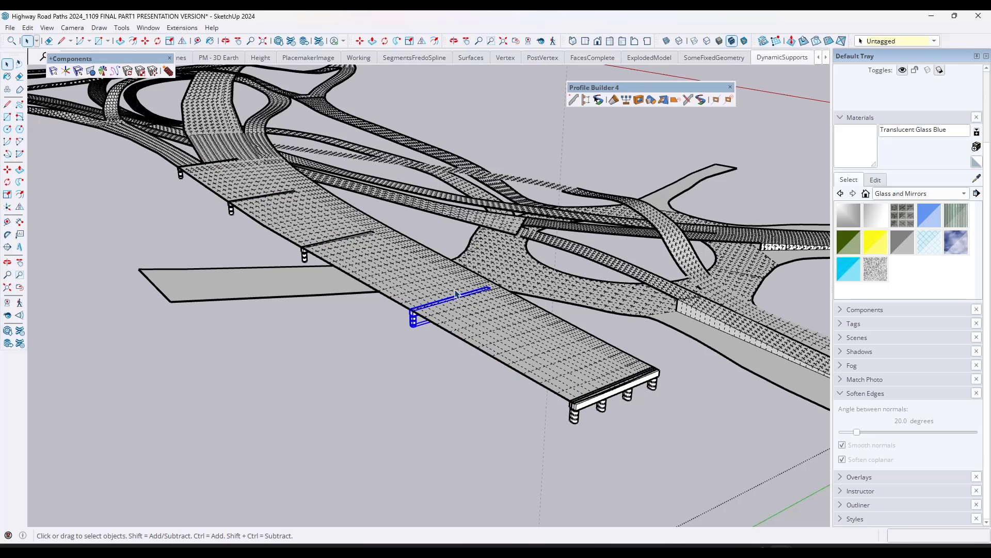
scroll(413, 323, up, 6)
scroll(374, 342, up, 3)
key(q)
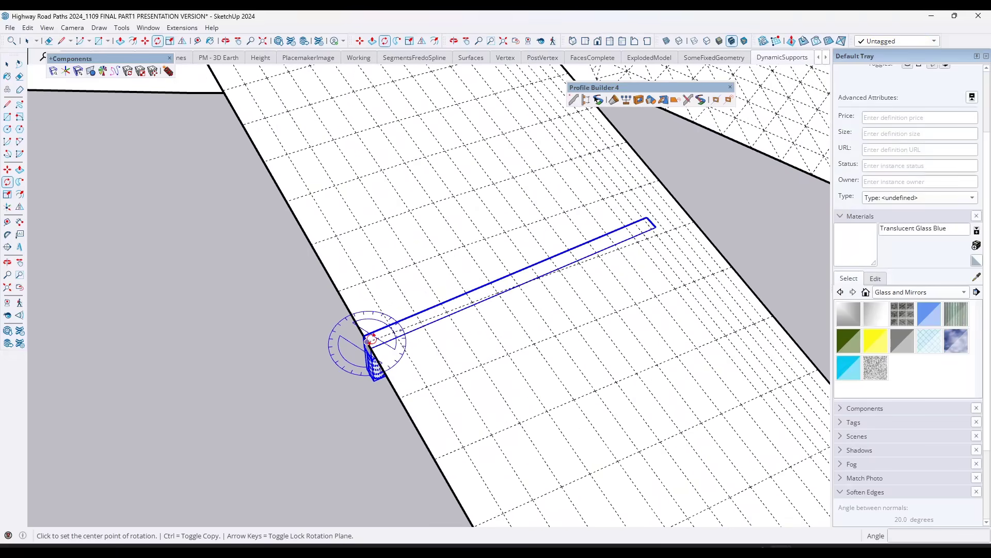
click(366, 341)
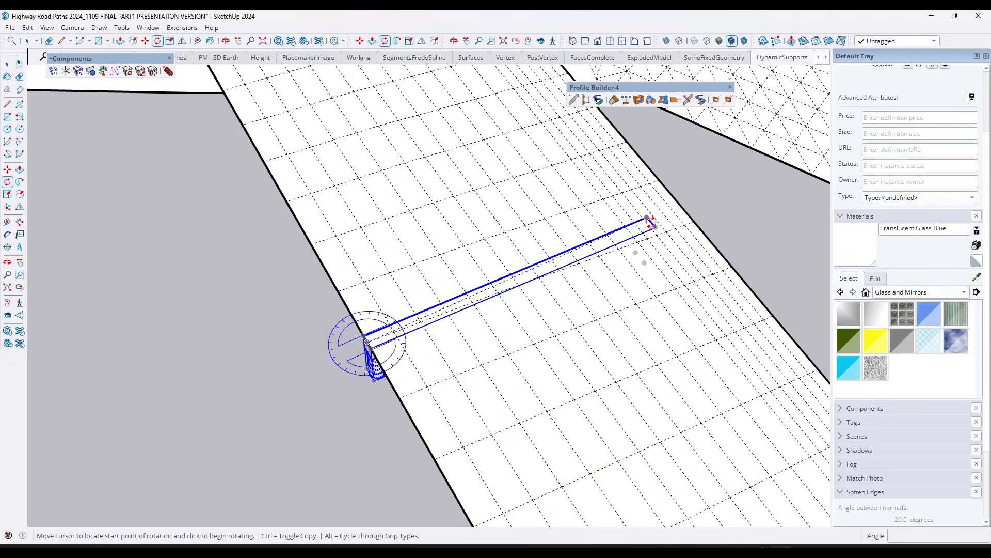
scroll(651, 225, up, 4)
click(655, 227)
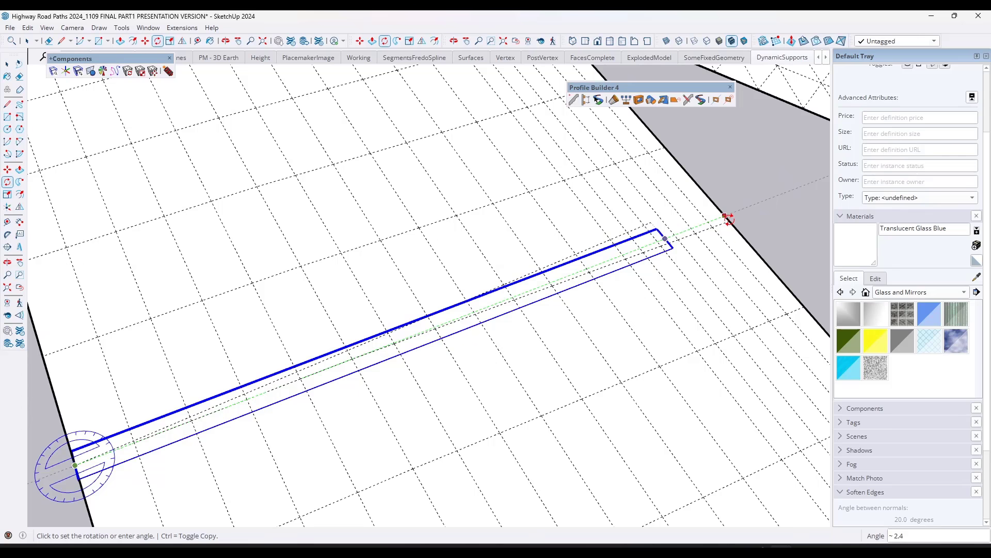
click(728, 222)
scroll(687, 227, down, 3)
scroll(678, 261, down, 4)
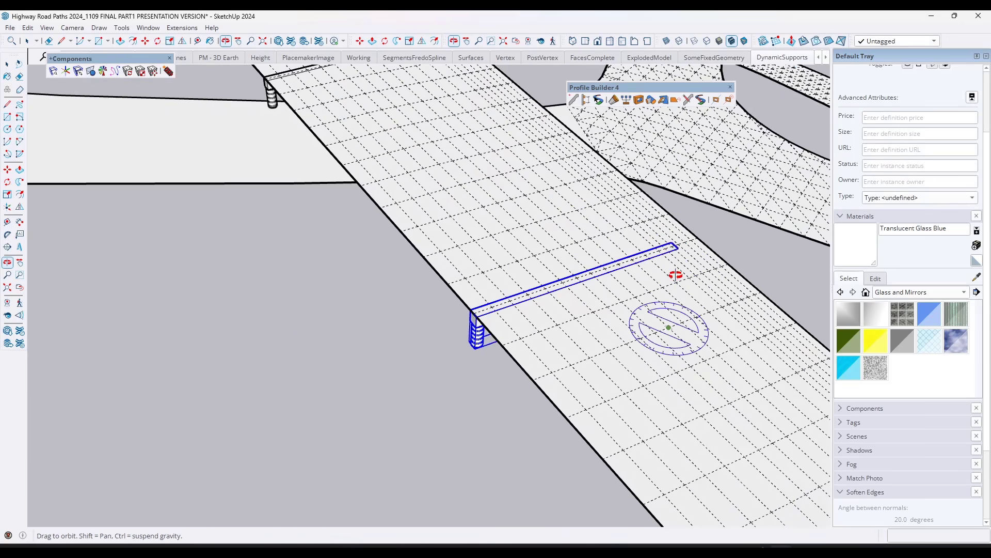
- Scale the rotated support along the green axis until it reaches the opposite road edge
key(s)
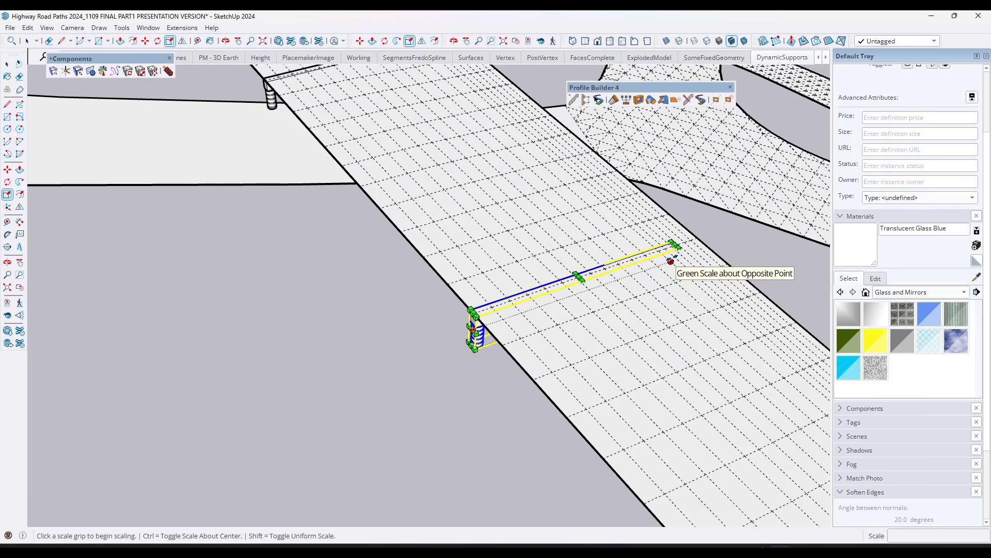
drag(671, 261, 696, 243)
middle_drag(585, 360, 689, 346)
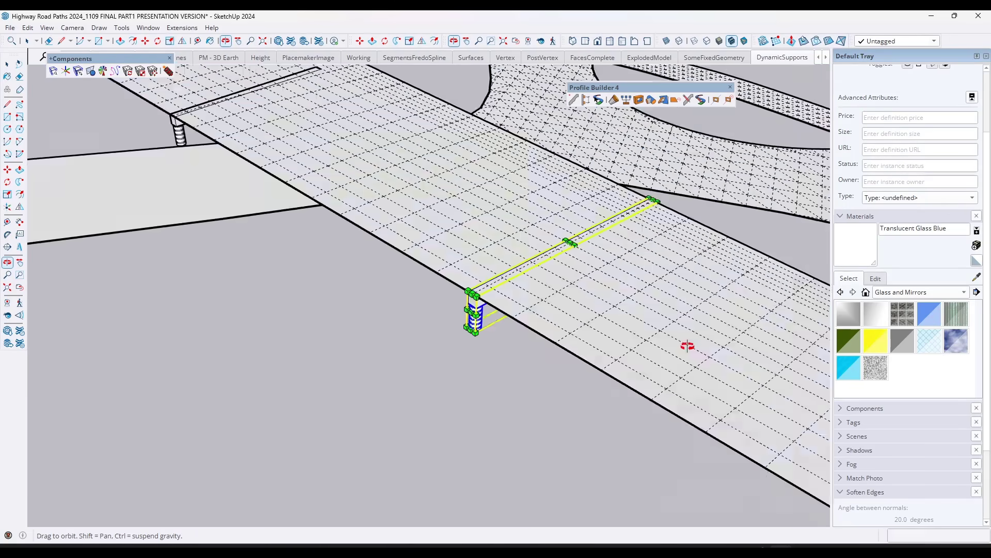
scroll(640, 354, down, 4)
shift+middle_drag(325, 184, 416, 237)
scroll(413, 264, up, 5)
key(space)
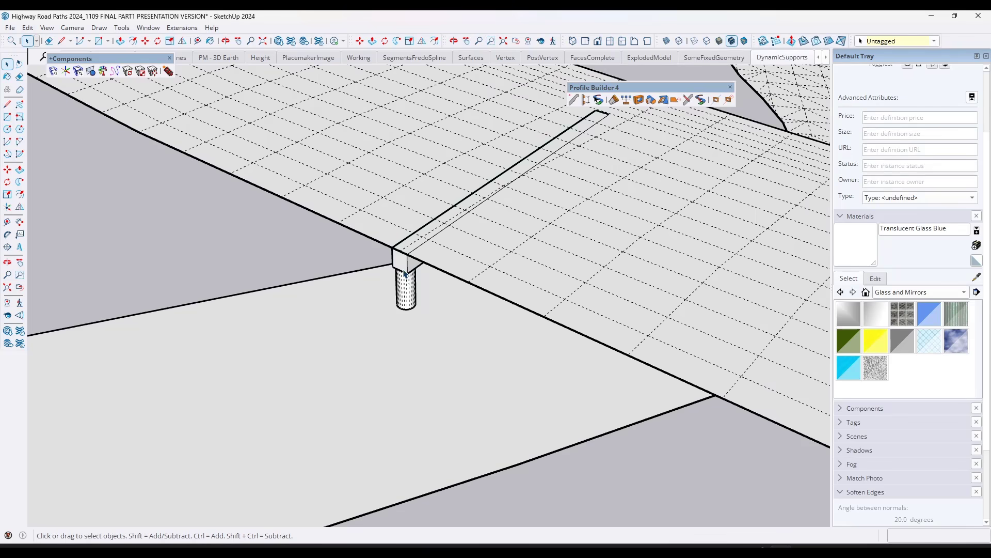
- Rotate the next copied support about its road-edge corner so its beam points across to the opposite road edge
click(413, 264)
scroll(426, 266, down, 2)
scroll(423, 282, up, 3)
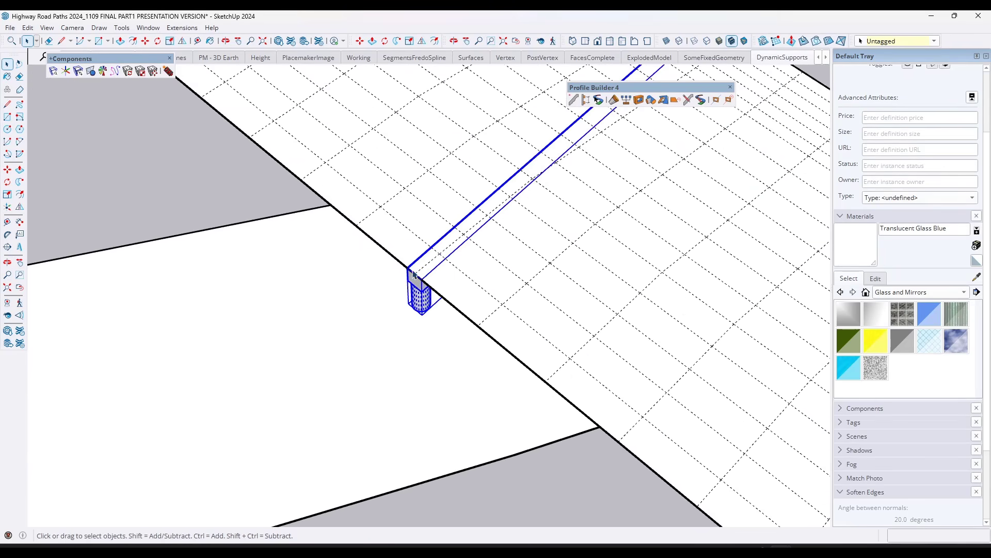
key(q)
click(424, 269)
scroll(463, 226, down, 4)
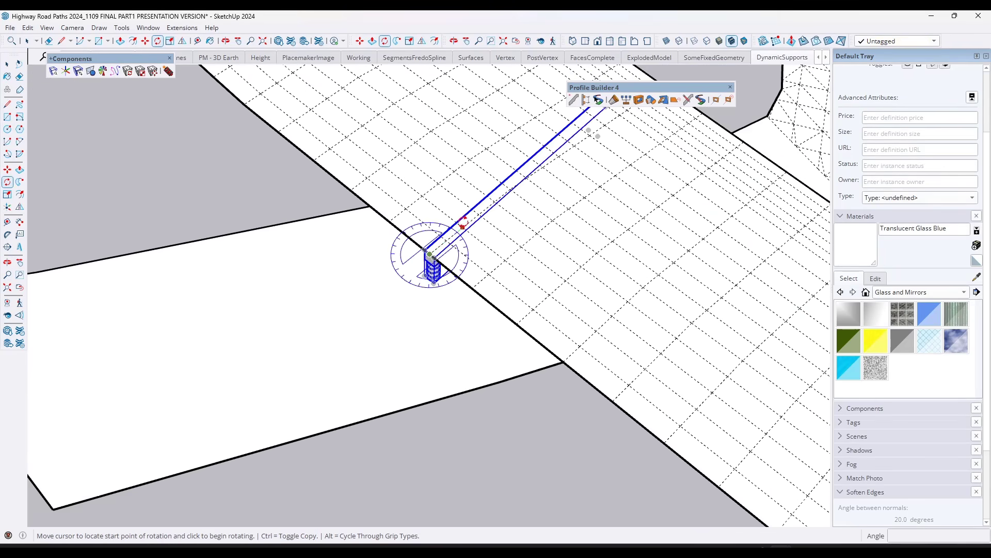
scroll(564, 144, up, 4)
scroll(523, 163, up, 3)
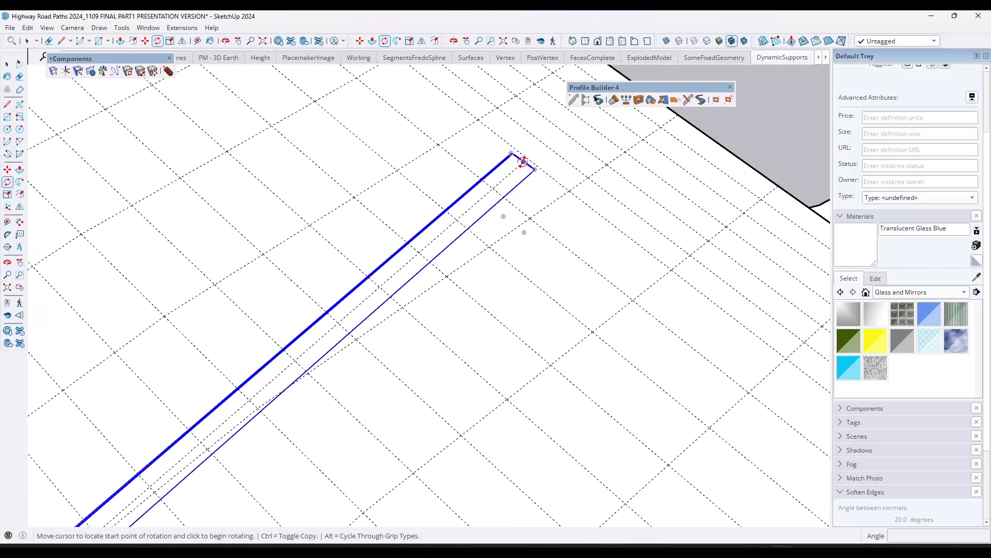
click(520, 160)
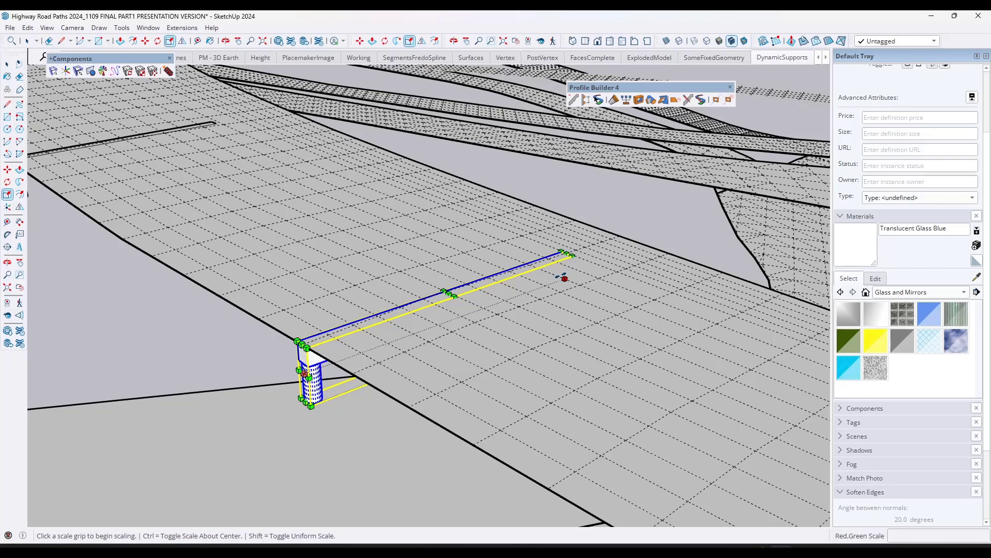
- Scale the rotated support along the red and green axes until its beam reaches the opposite road edge
click(567, 254)
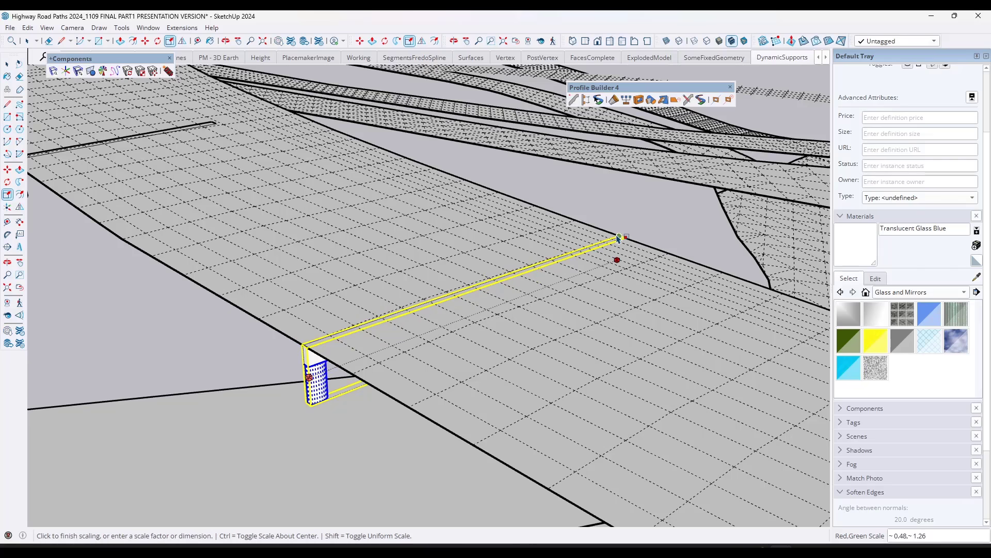
click(620, 237)
scroll(476, 333, down, 5)
scroll(475, 339, up, 3)
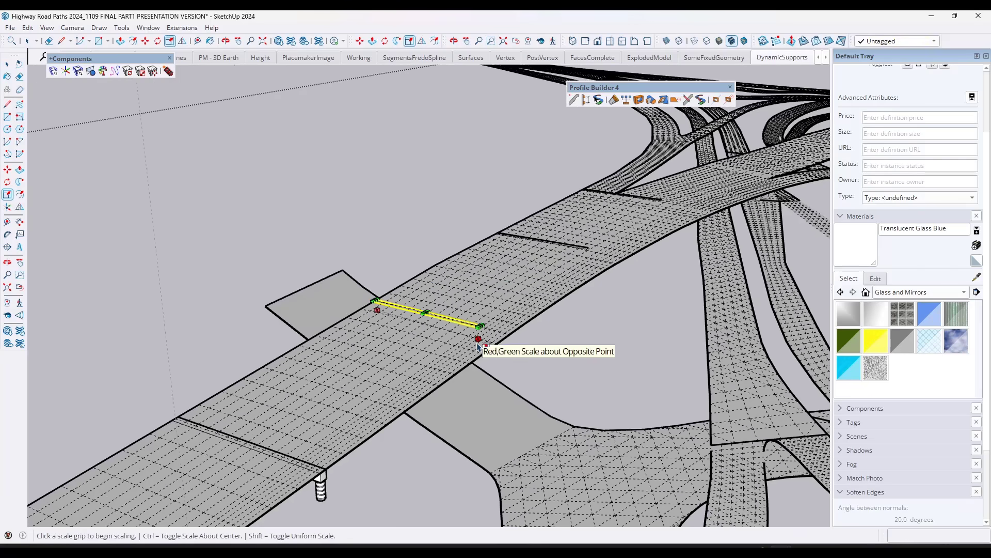
middle_drag(475, 339, 449, 243)
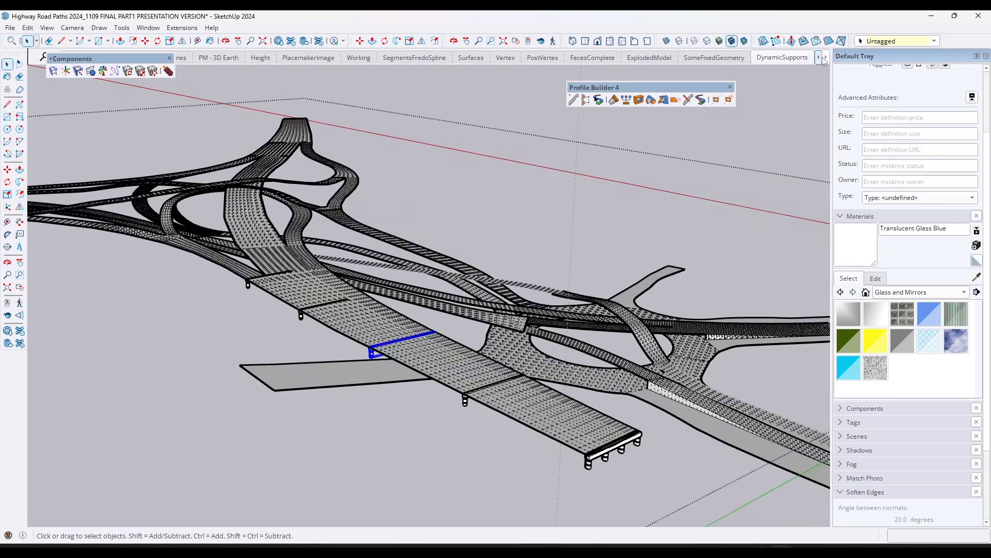
- Switch to the ColumnsComplete scene and examine the completed support columns beneath the interchange roads
click(825, 58)
click(826, 58)
click(760, 58)
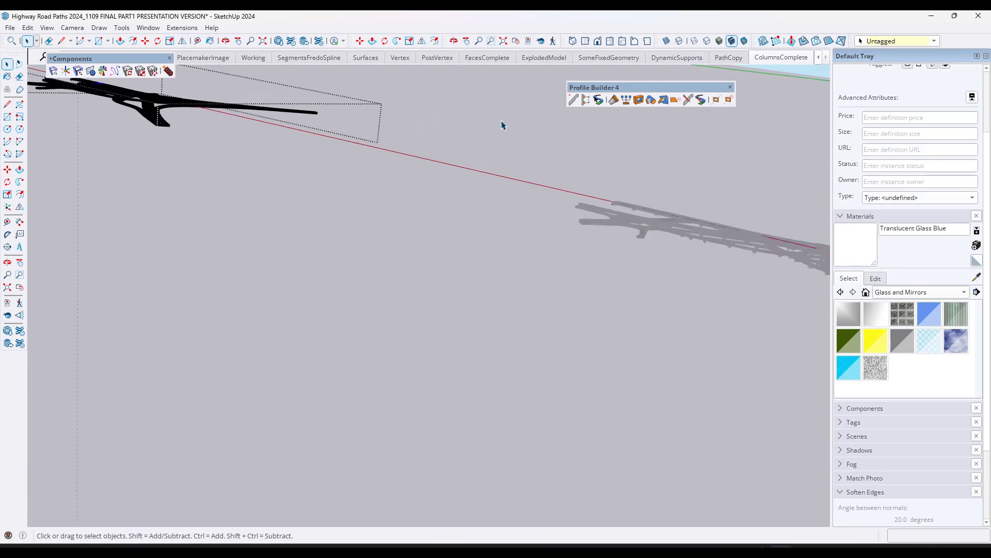
middle_drag(459, 290, 688, 201)
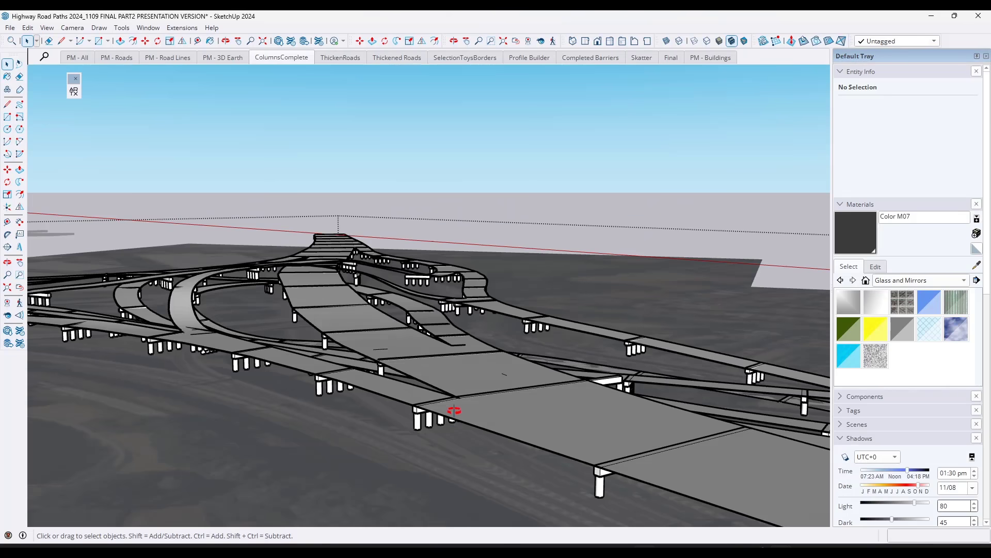
mouse_move(454, 410)
mouse_down()
mouse_move(479, 328)
mouse_move(425, 336)
mouse_move(441, 392)
mouse_move(466, 412)
mouse_up()
middle_drag(467, 412, 459, 419)
scroll(432, 440, up, 3)
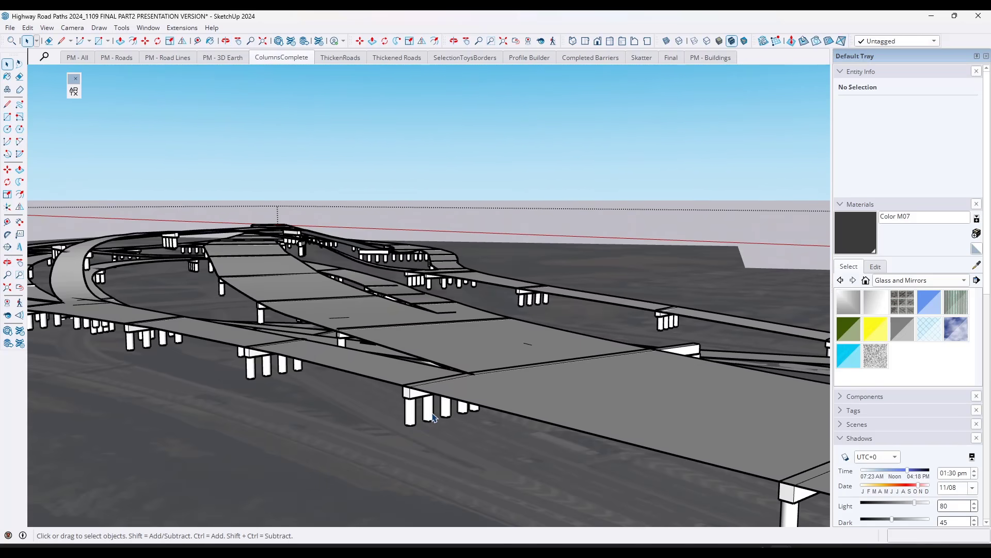
- Edit a column component nested in a road support and move its bottom end down about 42' 10" to lengthen all columns
scroll(433, 418, down, 5)
mouse_move(467, 439)
middle_down()
mouse_move(474, 354)
mouse_move(486, 483)
mouse_move(476, 449)
mouse_move(453, 444)
middle_up()
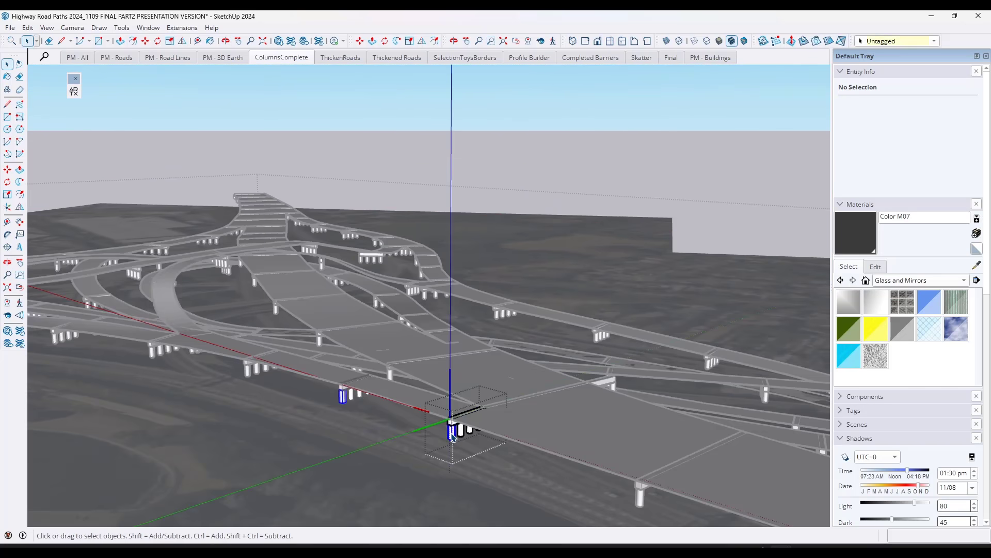
double_click(452, 437)
click(452, 437)
scroll(453, 437, up, 1)
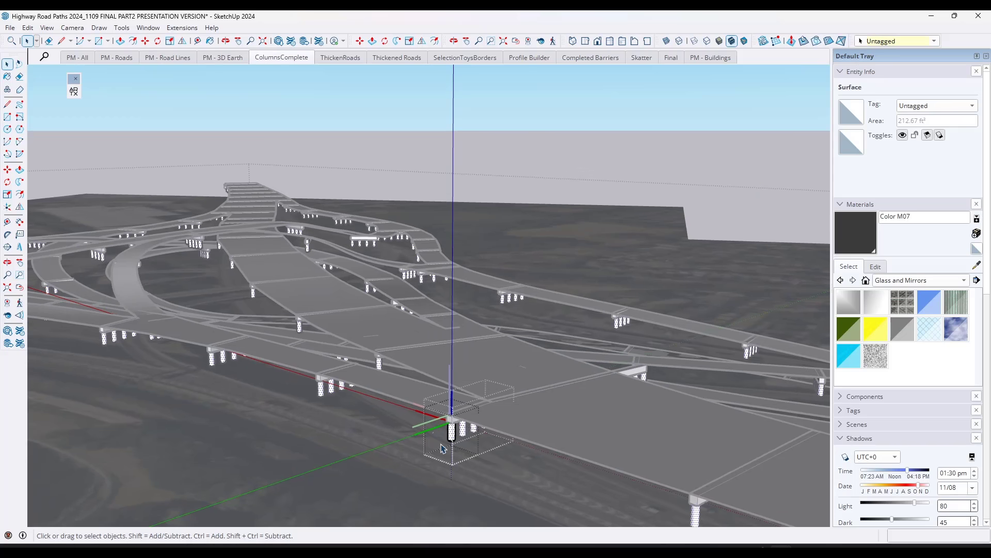
drag(433, 432, 481, 469)
key(m)
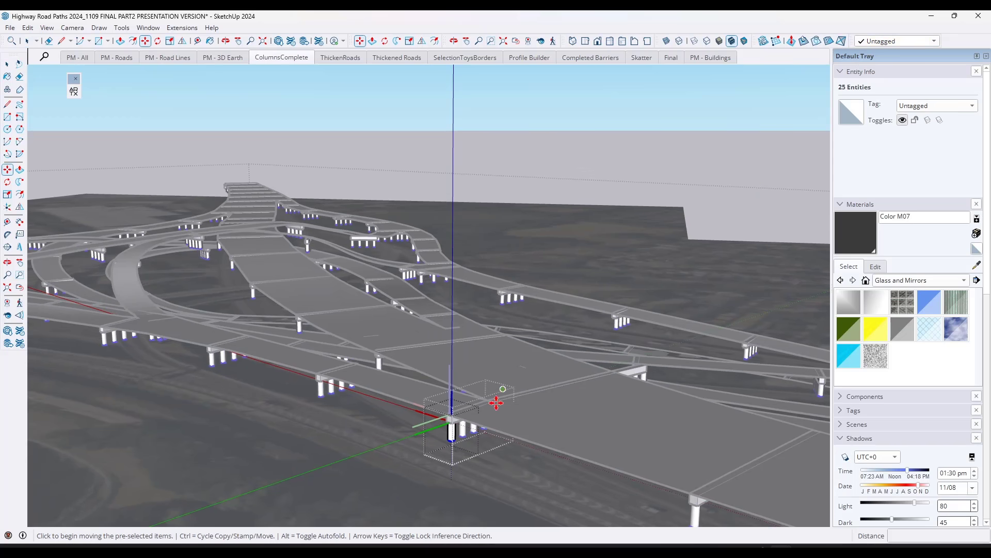
scroll(454, 453, down, 6)
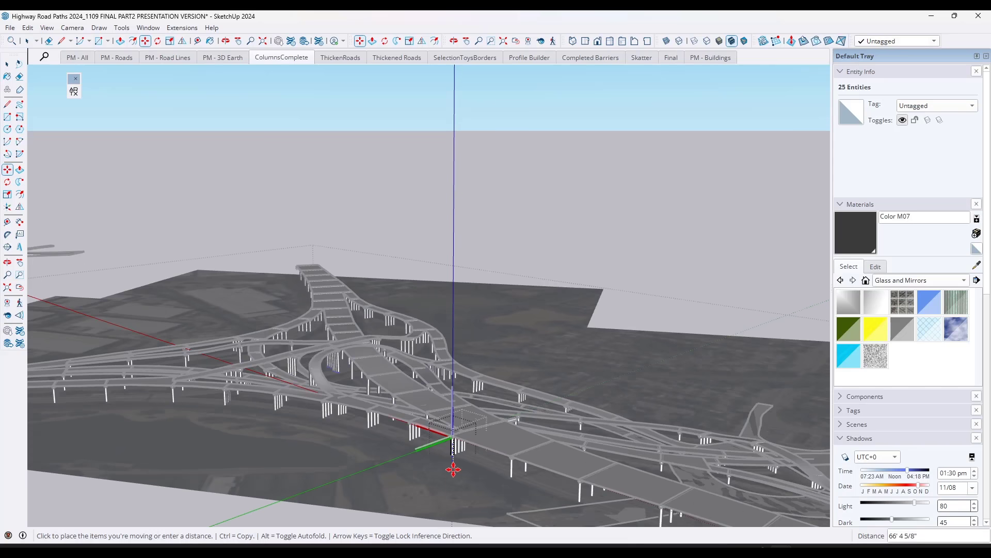
middle_drag(454, 472, 411, 338)
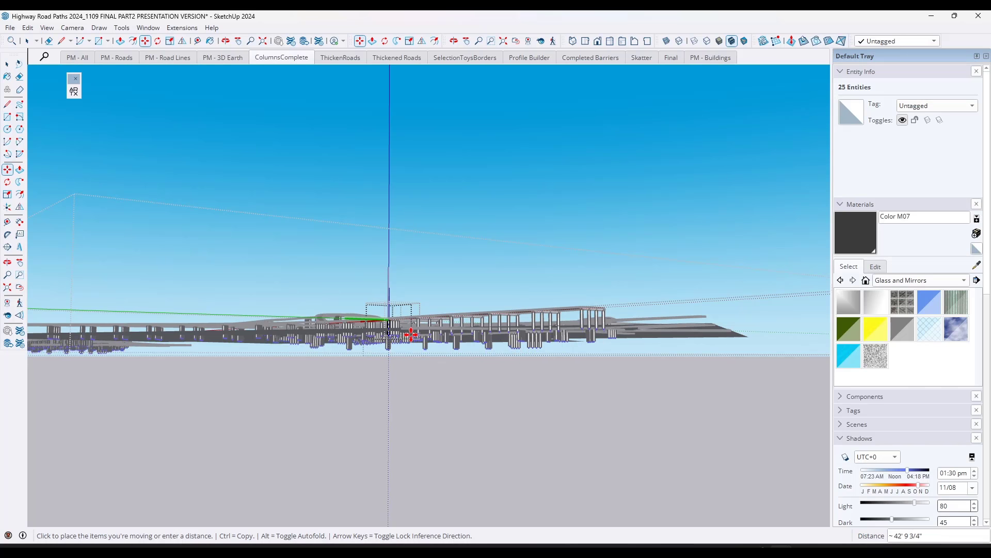
click(411, 335)
key(space)
click(415, 404)
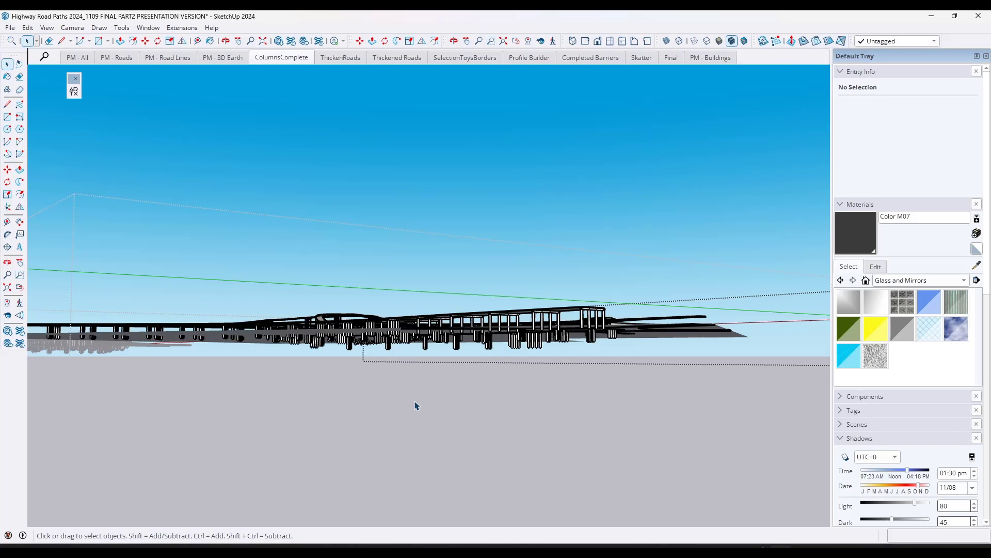
- Examine the lengthened columns against the ground imagery around the interchange
middle_drag(415, 403, 403, 289)
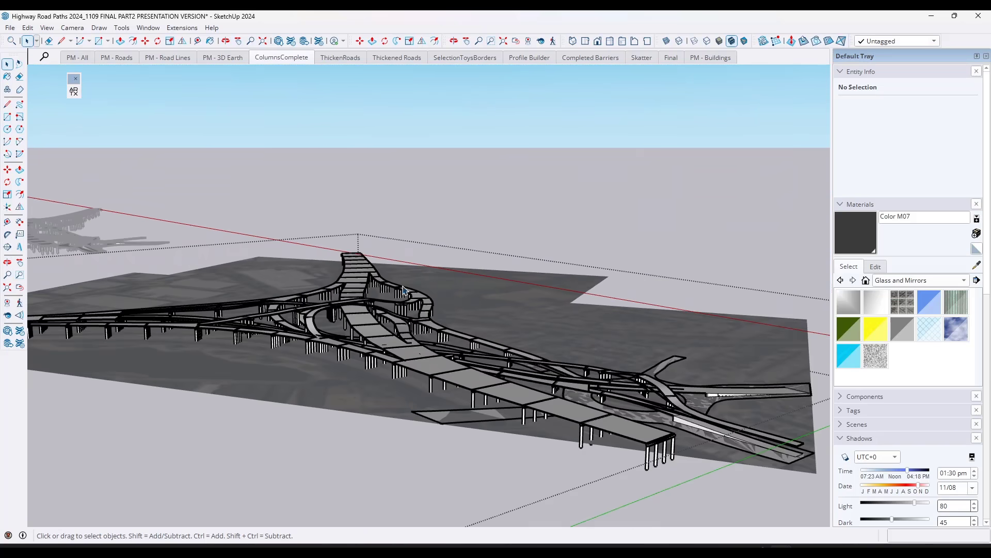
scroll(403, 289, up, 4)
mouse_move(398, 343)
middle_down()
mouse_move(433, 332)
mouse_move(407, 337)
mouse_move(408, 347)
middle_up()
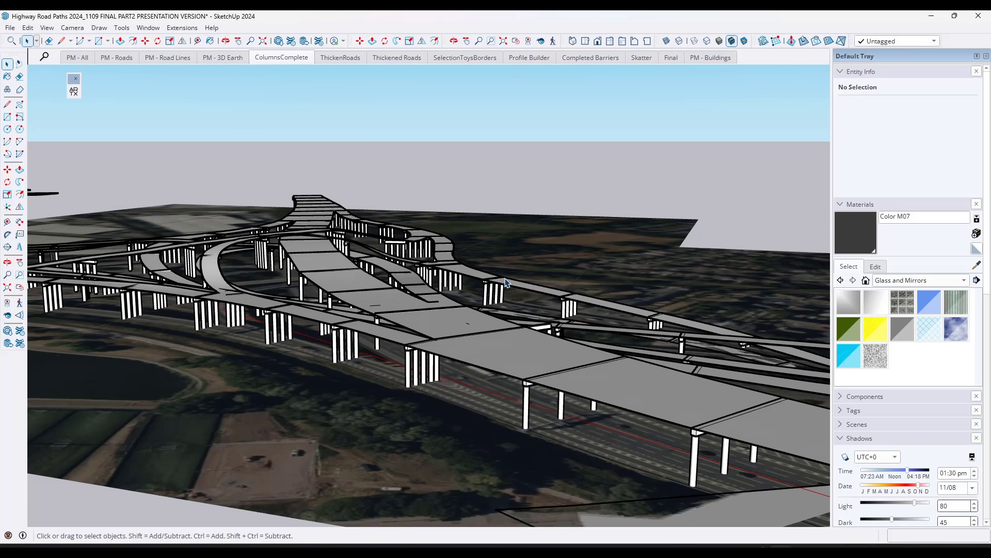
middle_drag(508, 282, 420, 345)
scroll(398, 276, up, 4)
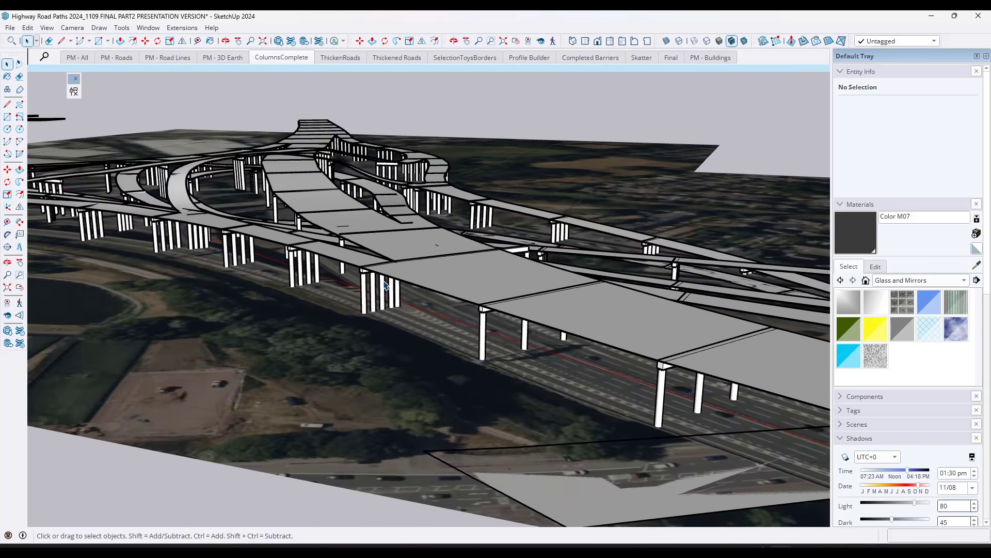
scroll(385, 295, down, 3)
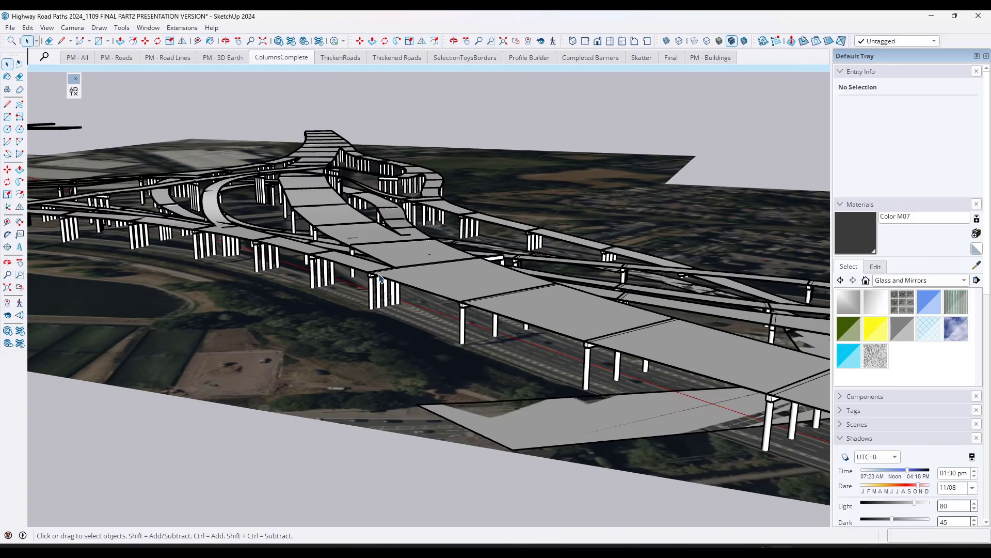
- Switch to the ThickenRoads scene and select the main road surface together with the separate ramp surfaces beside it
key(Page_Down)
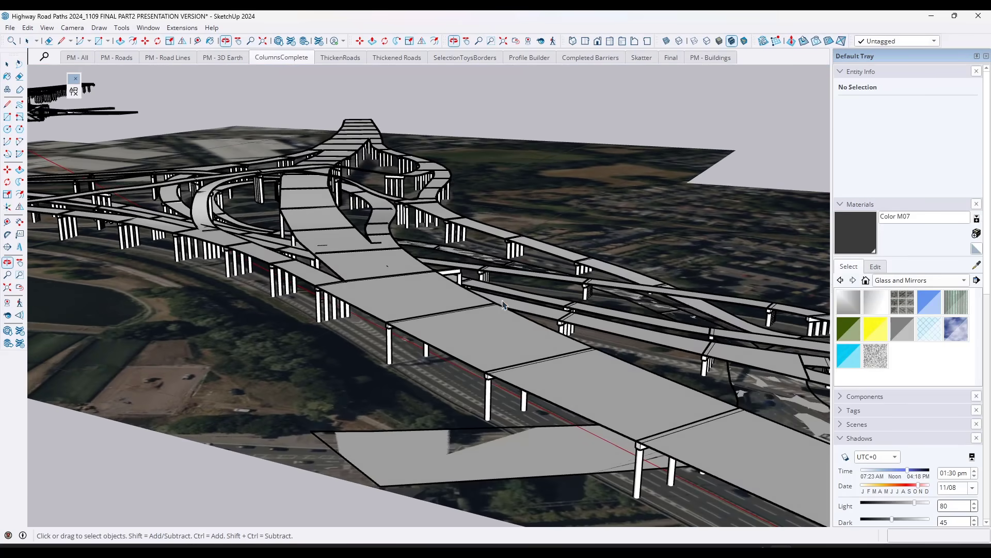
click(428, 265)
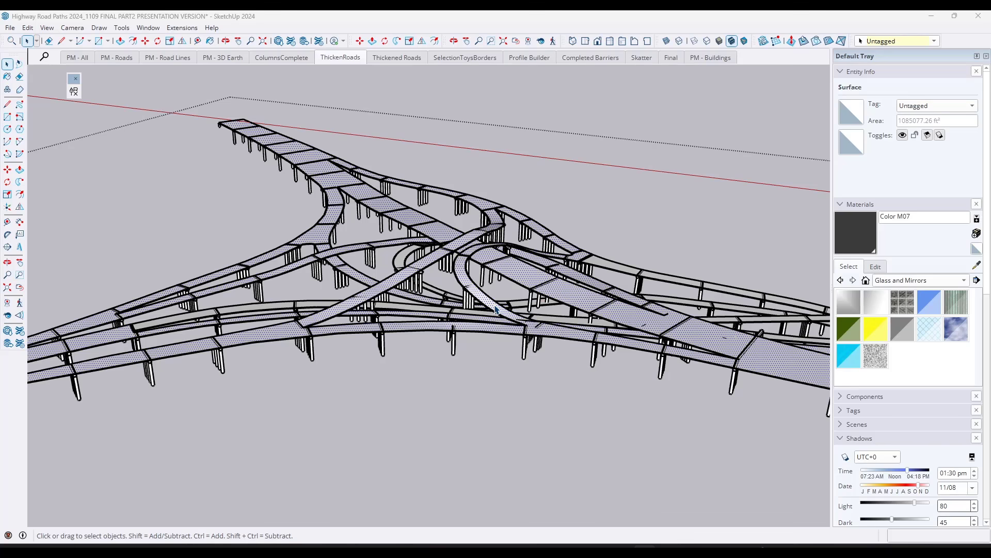
scroll(627, 308, up, 6)
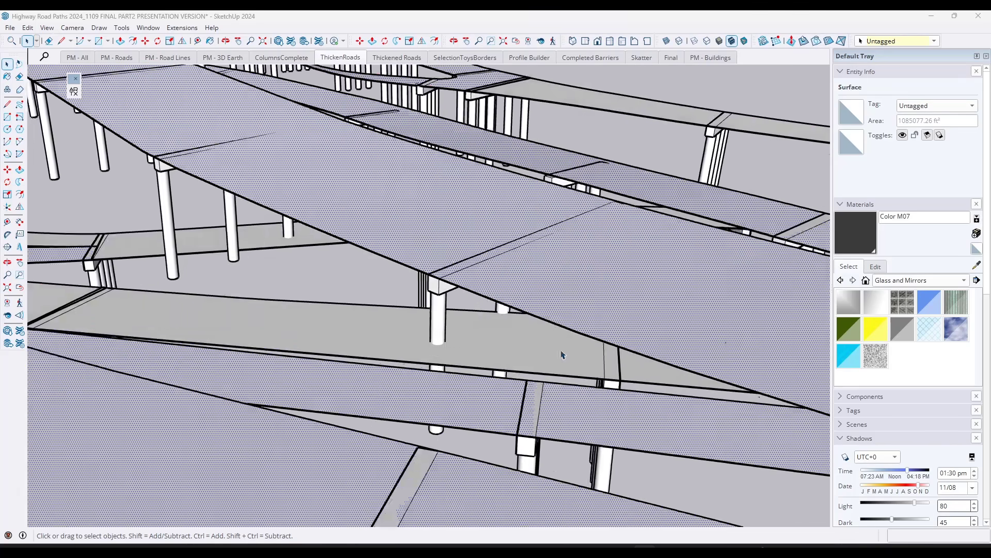
middle_drag(562, 350, 467, 349)
key(space)
scroll(567, 325, down, 5)
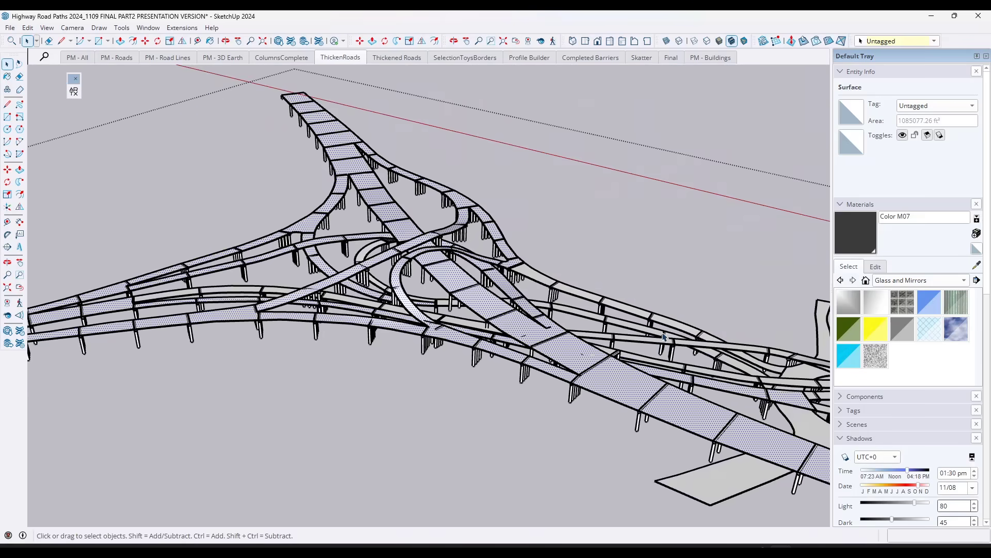
scroll(665, 336, up, 6)
shift+click(642, 343)
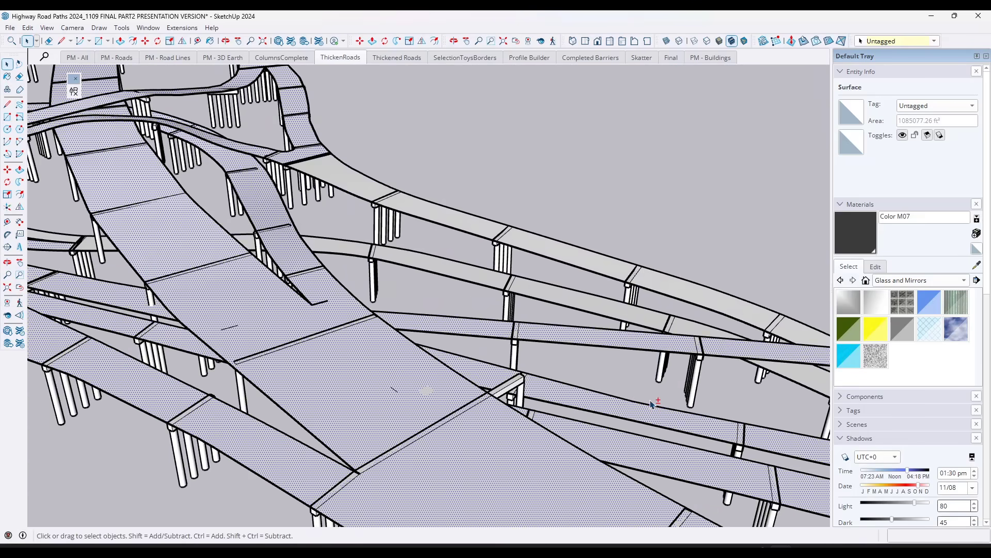
shift+click(618, 321)
shift+click(599, 267)
scroll(570, 263, down, 6)
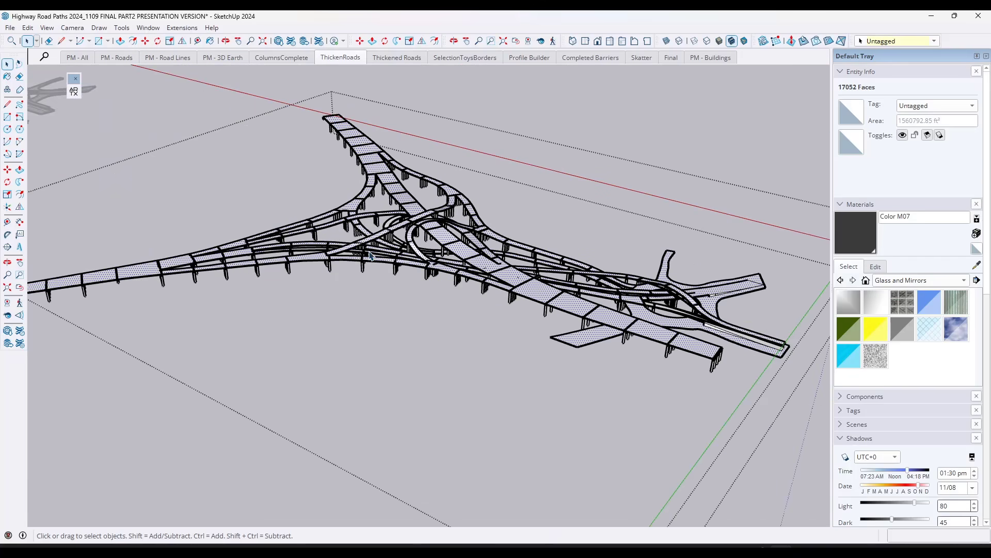
- Check the whole interchange for unselected road surfaces and add the remaining patch on the inner loop to the selection
scroll(394, 252, up, 3)
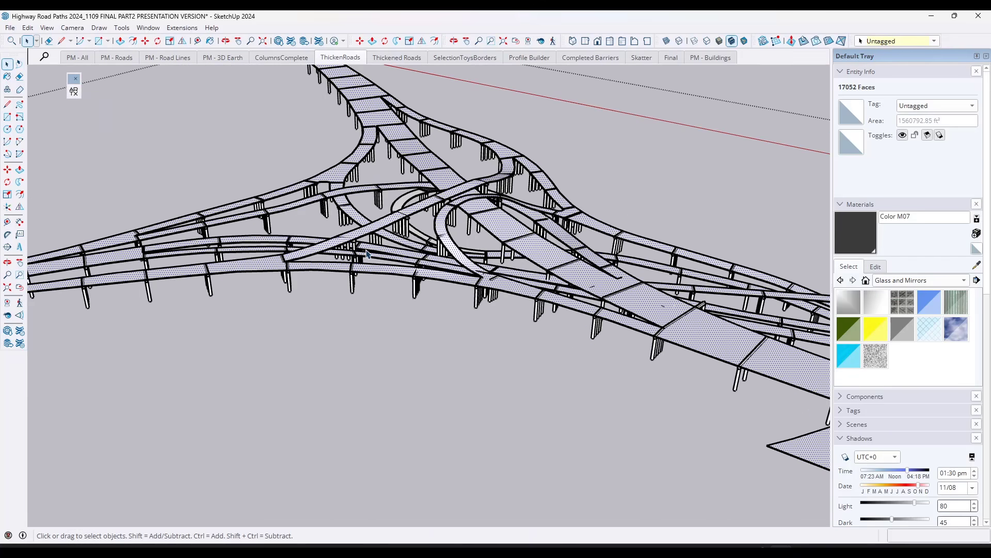
scroll(416, 245, down, 5)
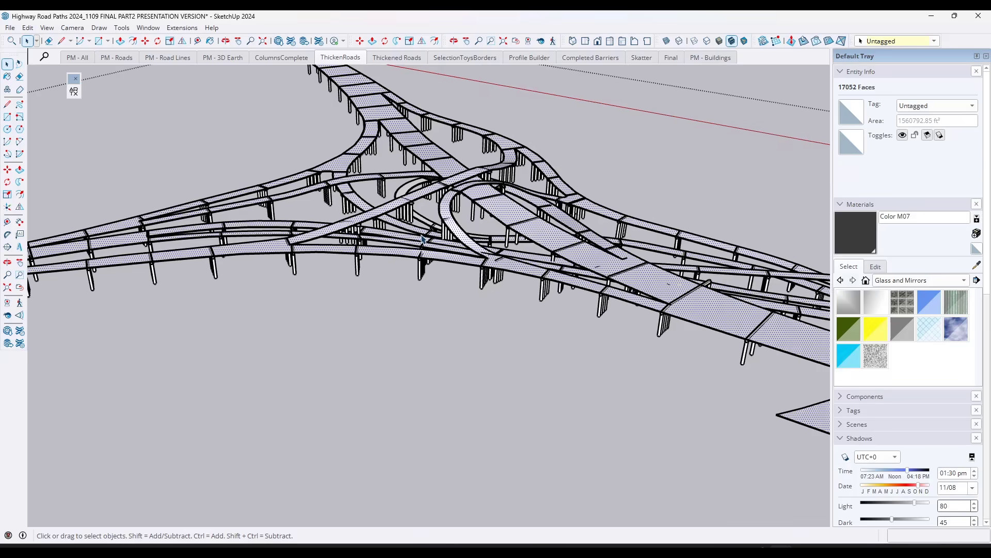
scroll(405, 125, up, 3)
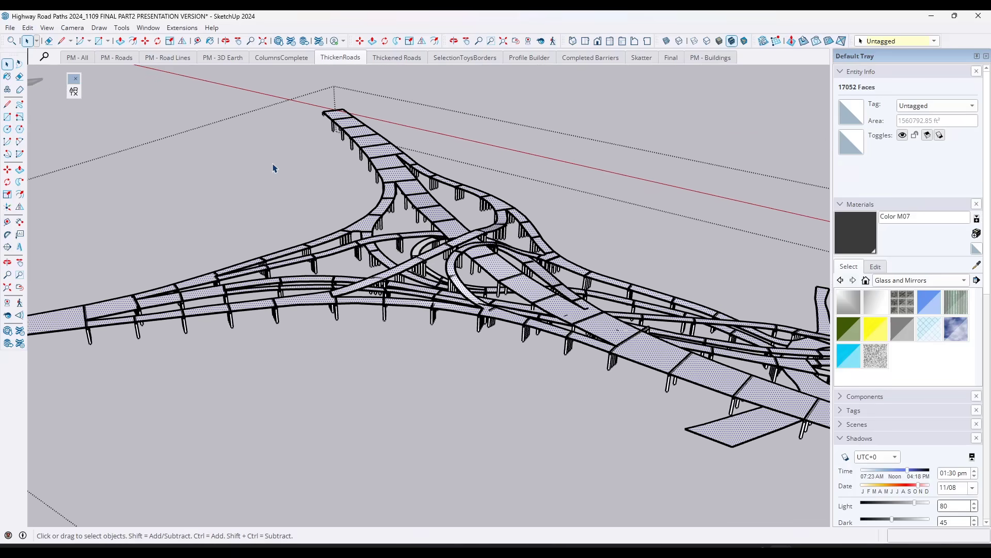
scroll(273, 168, down, 3)
scroll(373, 258, up, 7)
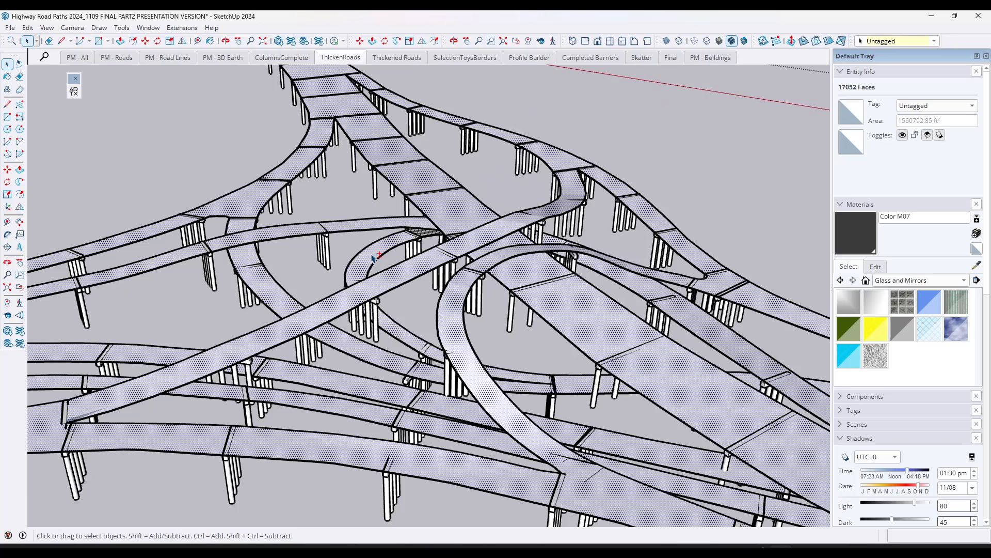
scroll(303, 235, down, 5)
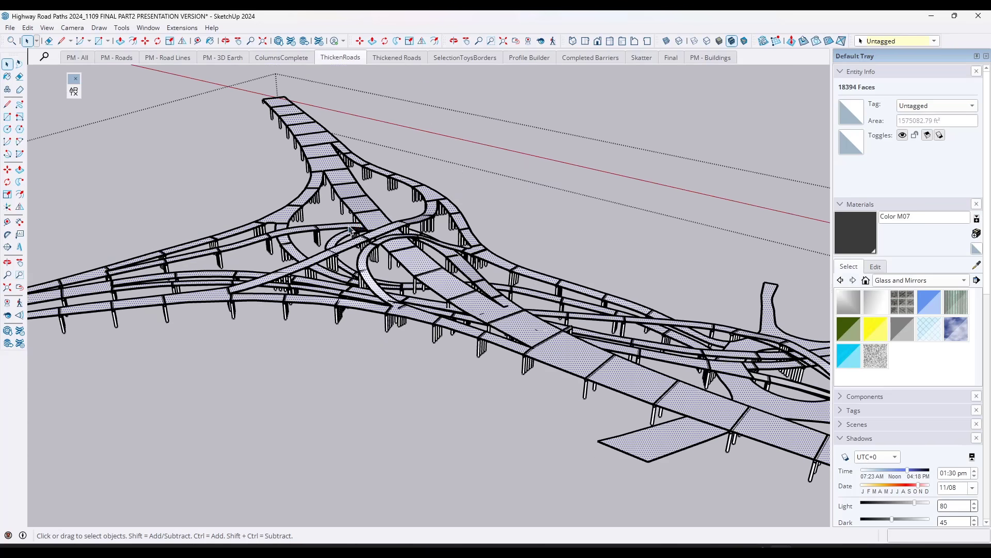
middle_drag(364, 228, 368, 213)
scroll(368, 213, down, 3)
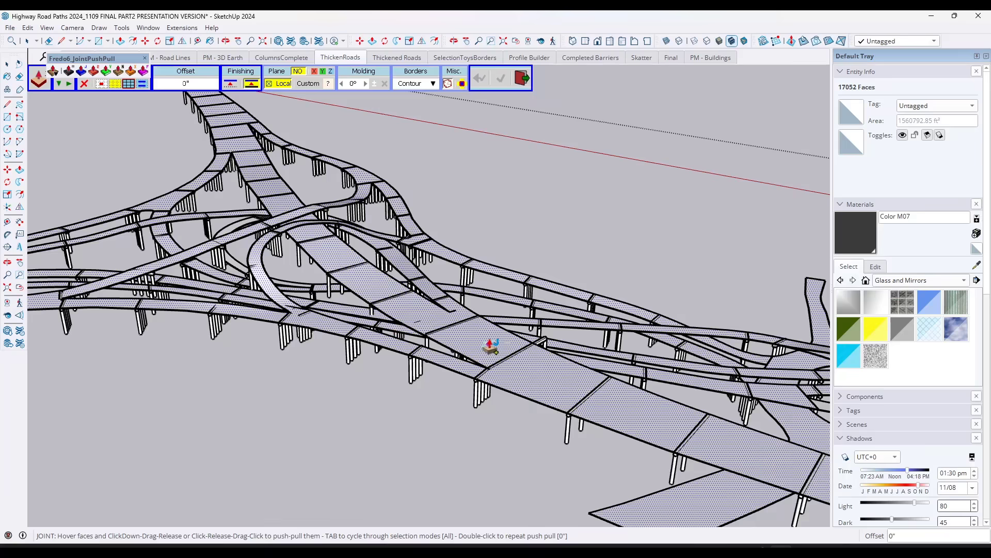
- Thicken the selected road surfaces with Joint Push Pull
click(491, 347)
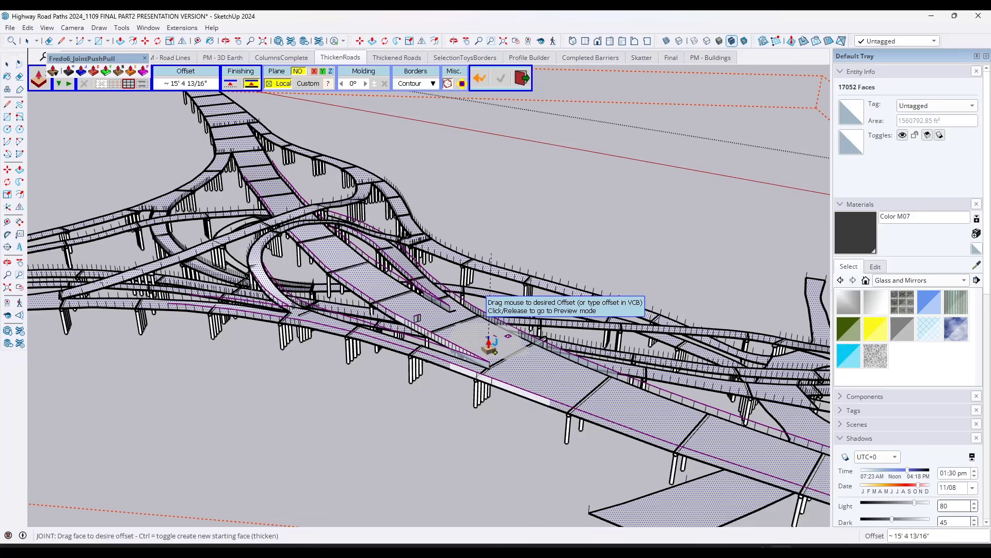
mouse_move(491, 347)
middle_down()
mouse_move(465, 268)
mouse_move(493, 356)
middle_up()
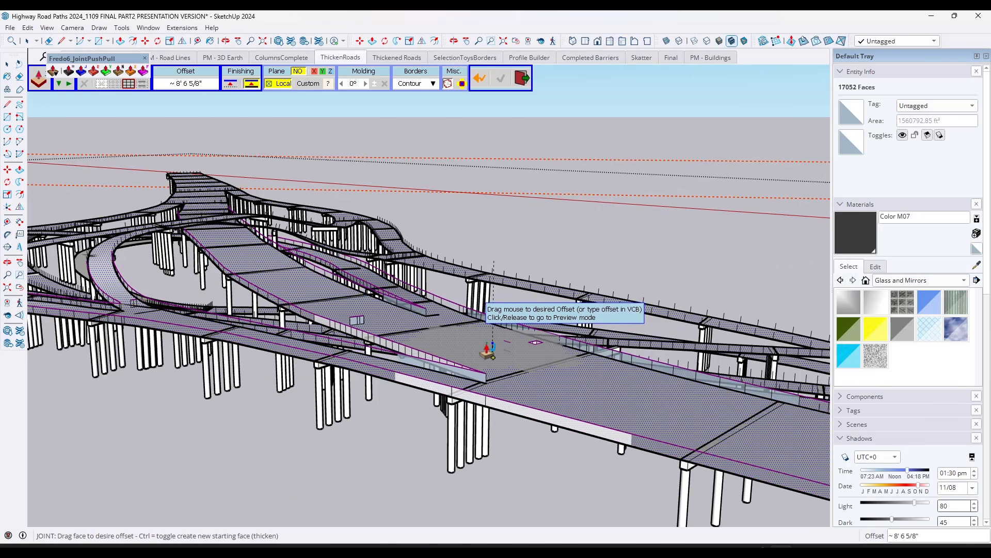
key(Return)
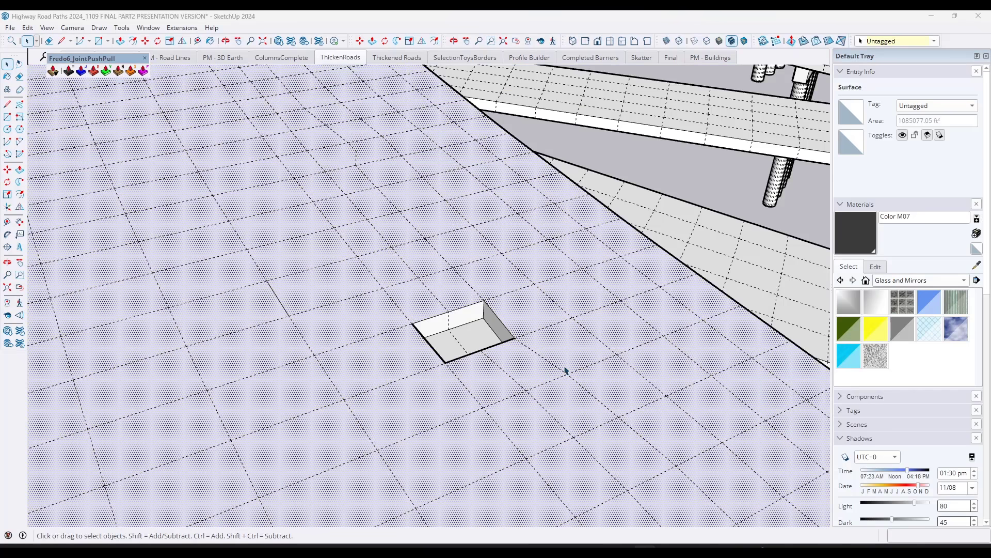
- Close the square hole in the thickened main road surface by drawing a line across its middle
middle_drag(565, 370, 518, 379)
click(515, 365)
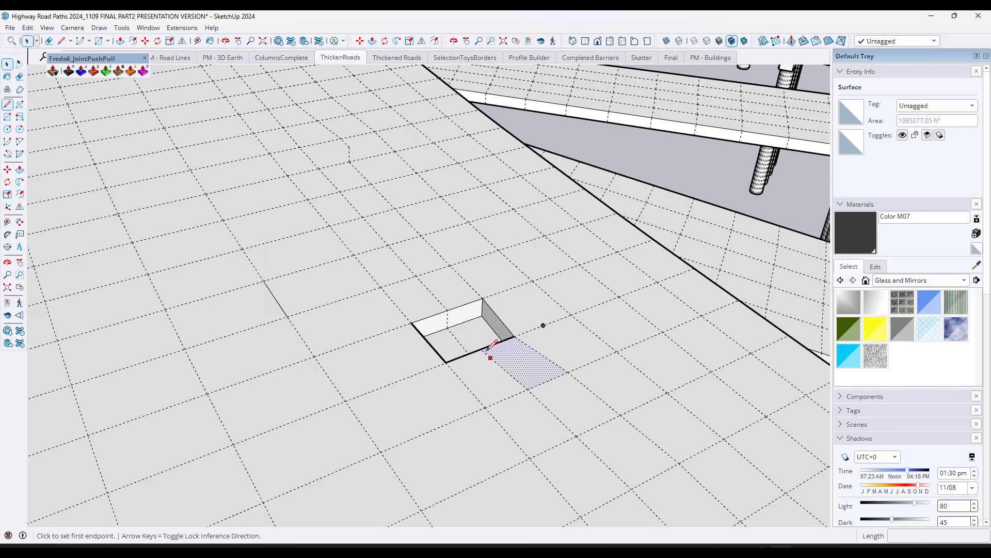
key(l)
click(480, 349)
click(447, 310)
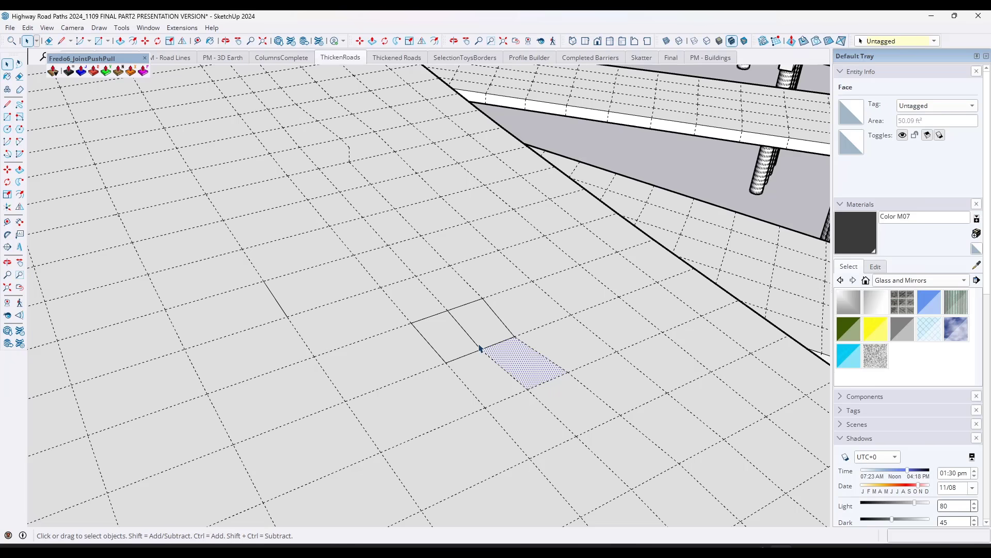
- Hide and soften the visible edges around the patched square on the main road with the Eraser
middle_drag(498, 347, 412, 311)
key(e)
key(shift)
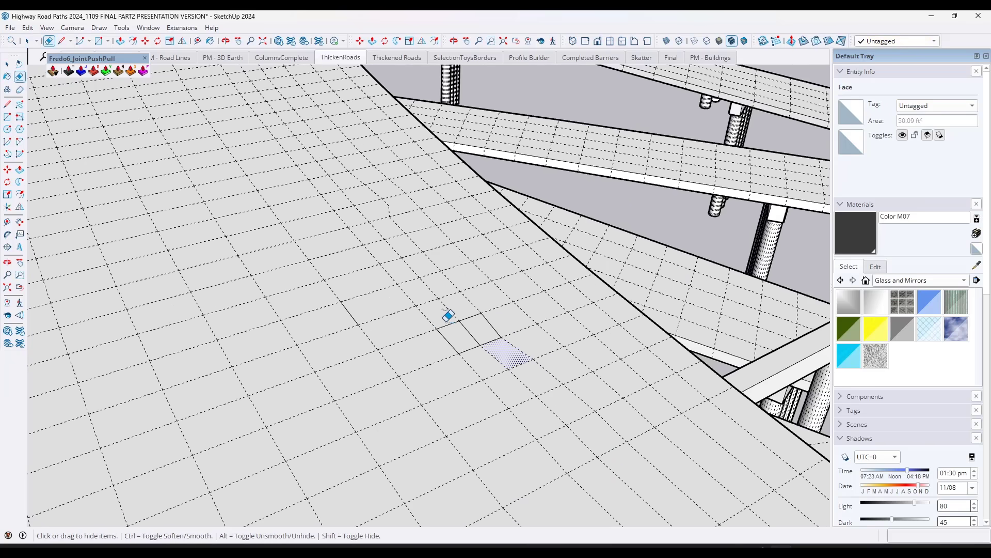
mouse_move(451, 324)
shift+mouse_down()
mouse_move(440, 346)
mouse_move(476, 324)
shift+mouse_up()
shift+drag(471, 318, 471, 311)
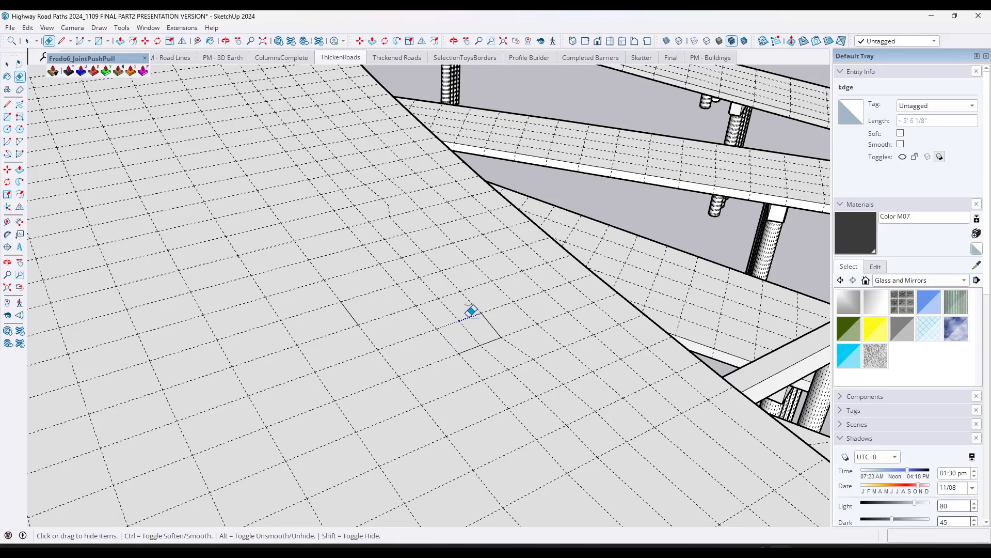
key(ctrl)
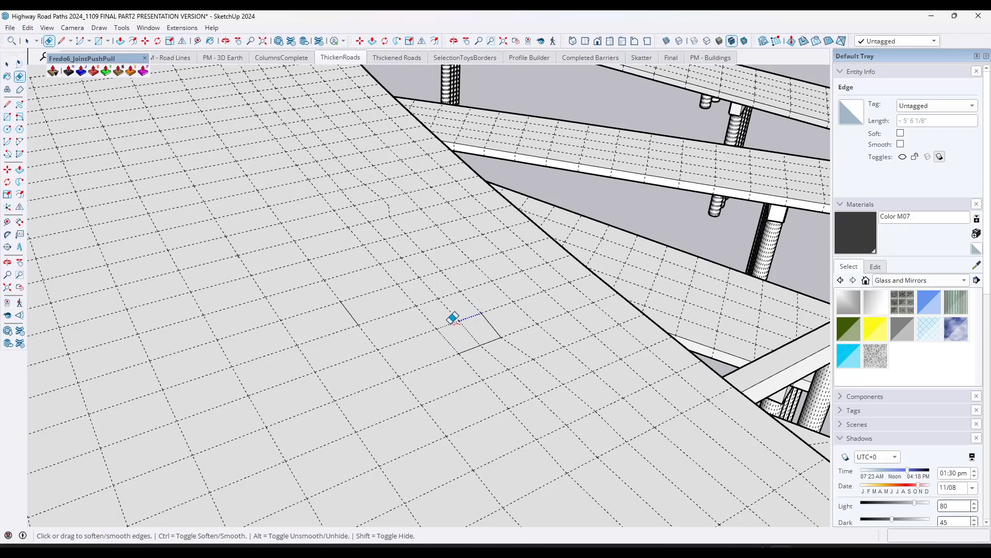
mouse_move(464, 340)
ctrl+mouse_down()
mouse_move(497, 334)
mouse_move(467, 317)
mouse_move(476, 311)
ctrl+mouse_up()
- Draw a short edge at the middle of the narrow slit in the main road surface
scroll(564, 323, down, 4)
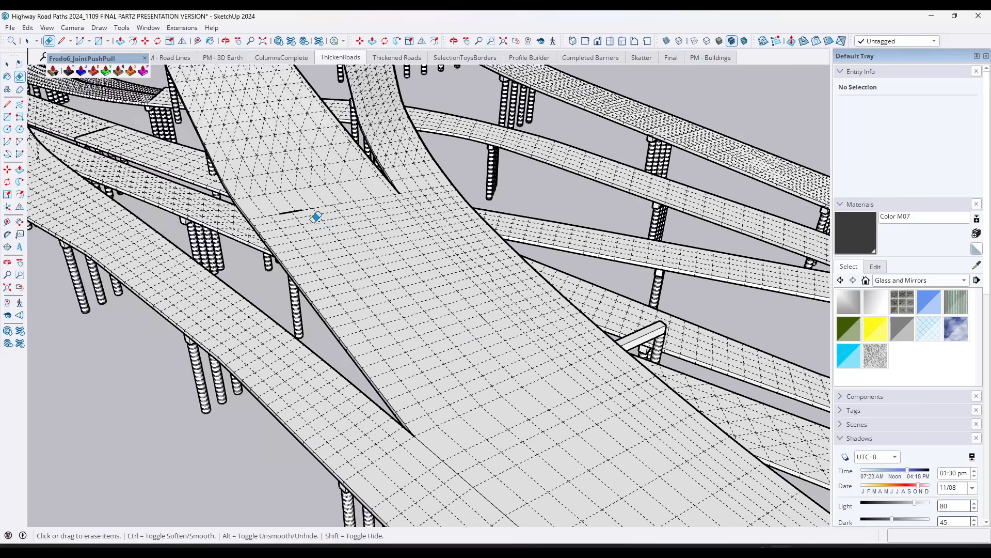
scroll(295, 206, up, 7)
scroll(272, 227, up, 3)
mouse_move(299, 258)
middle_down()
mouse_move(347, 350)
mouse_move(412, 206)
middle_up()
key(space)
key(l)
scroll(433, 205, up, 2)
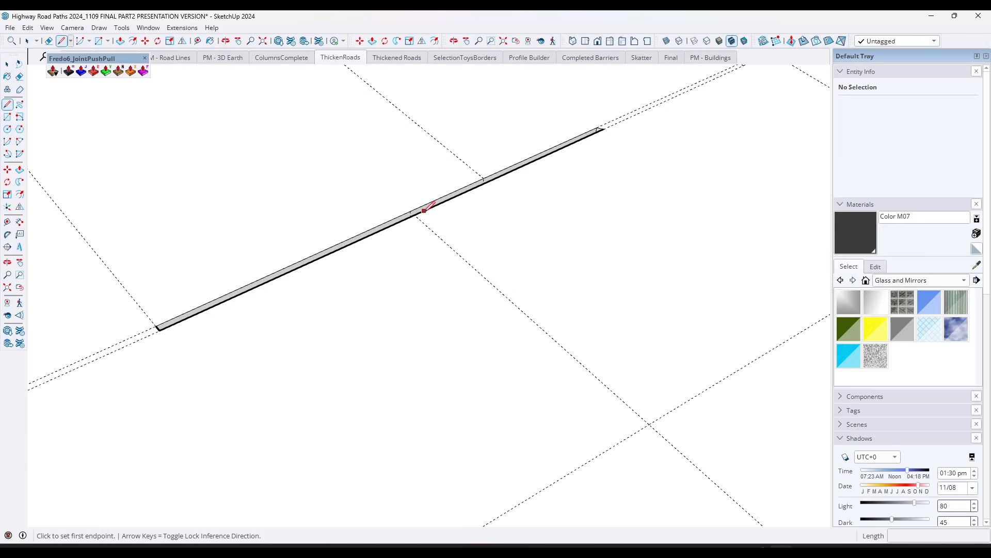
click(414, 214)
key(Escape)
key(space)
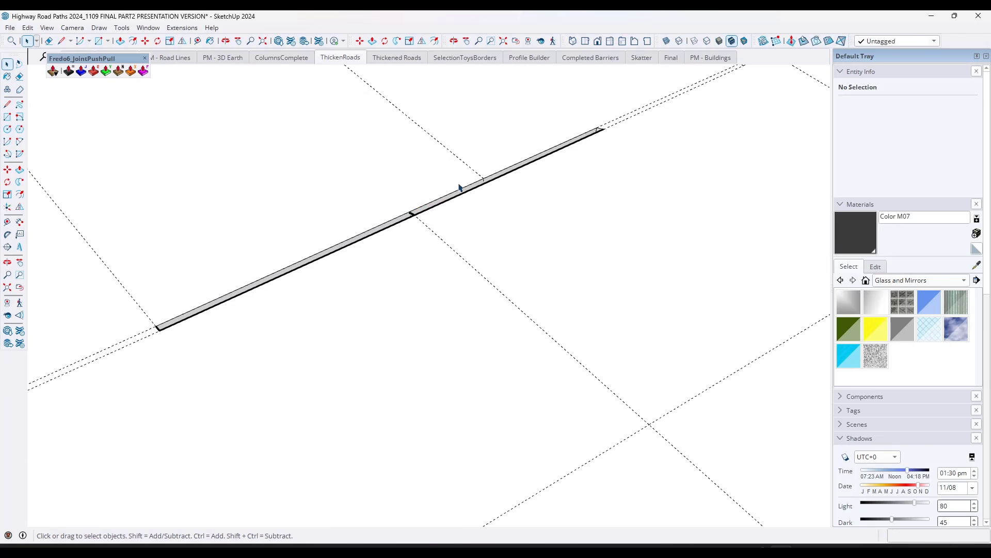
- Fill the narrow slit with faces by drawing another edge from its lower border to its upper border
key(l)
scroll(420, 210, up, 3)
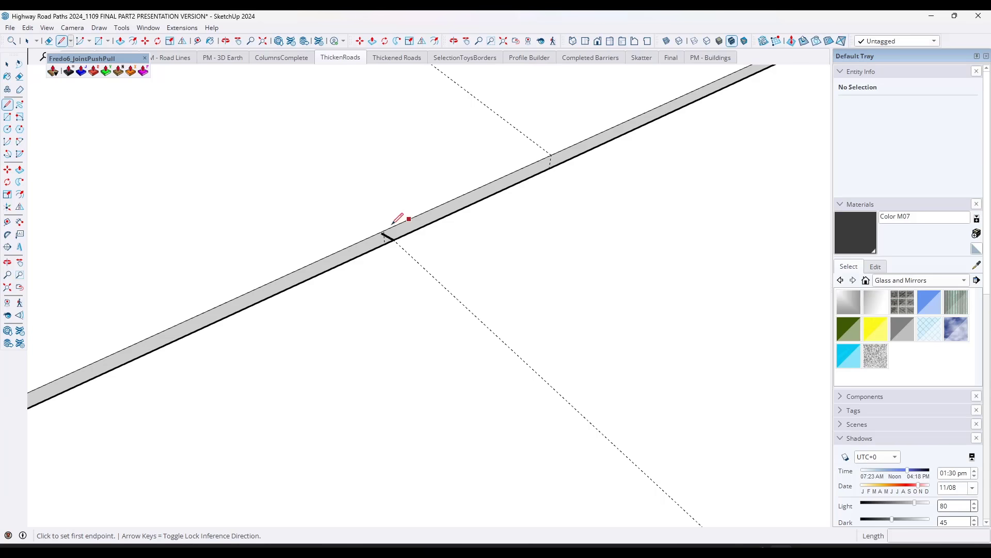
click(393, 240)
click(385, 226)
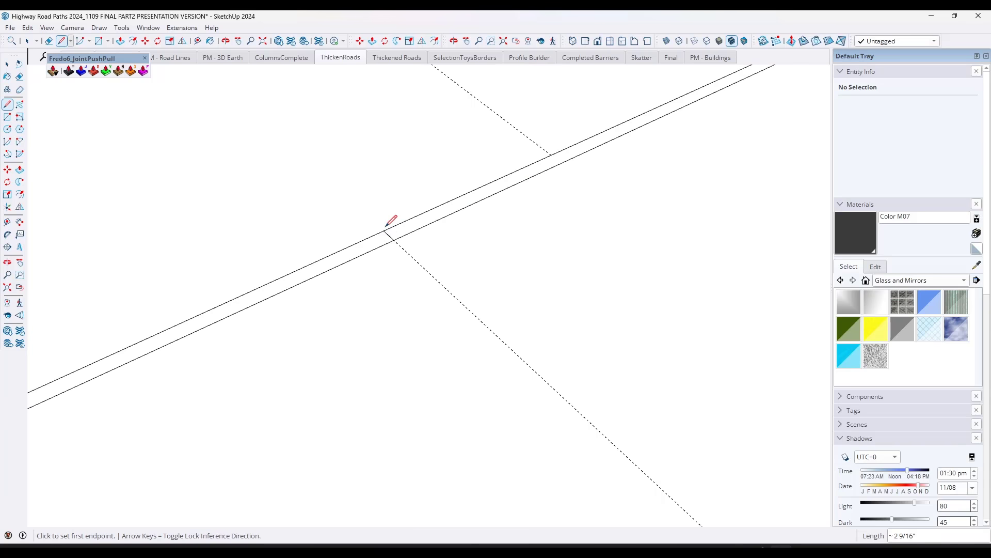
scroll(514, 184, down, 6)
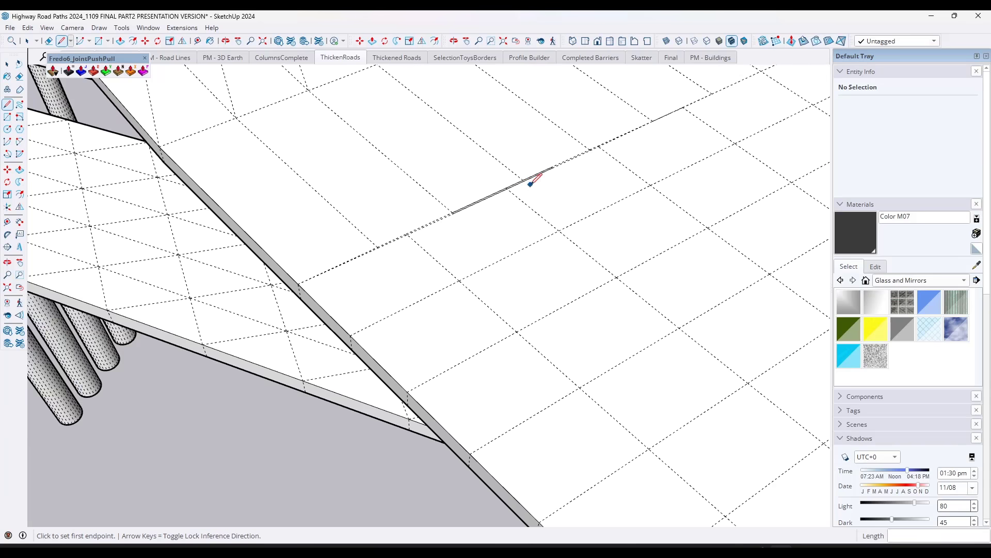
scroll(514, 196, down, 6)
middle_drag(491, 200, 516, 207)
key(space)
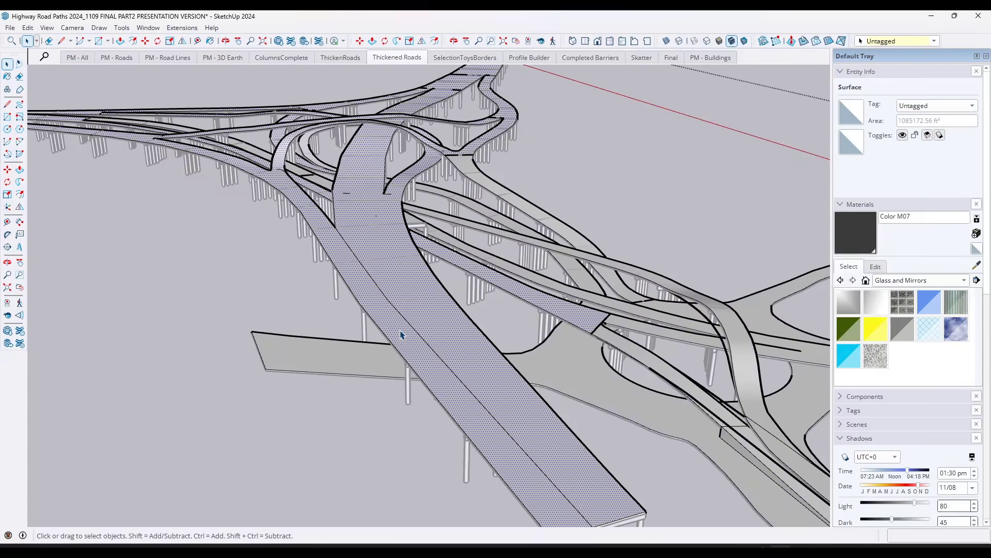
- Switch to the Thickened Roads scene and select all geometry connected to the main road
scroll(403, 333, down, 2)
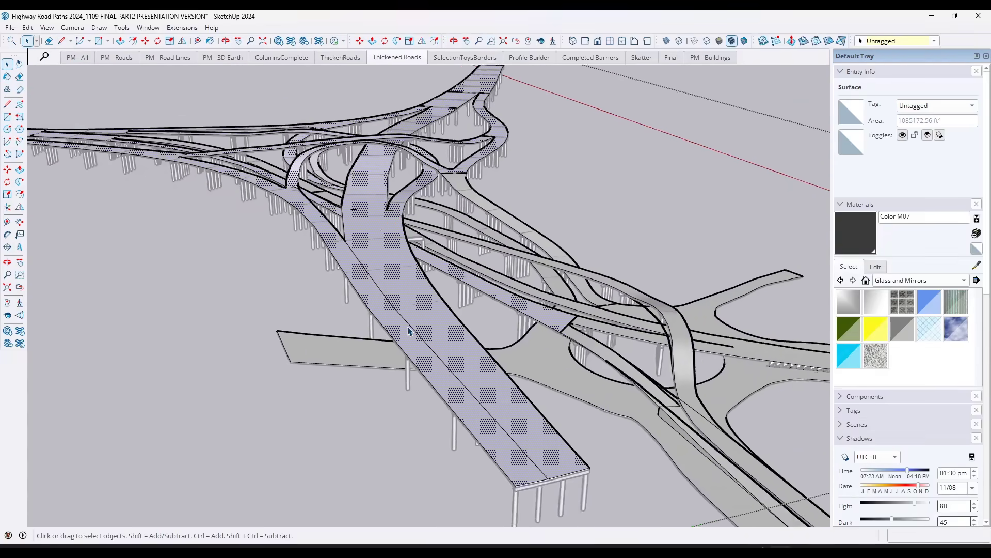
middle_drag(395, 243, 407, 261)
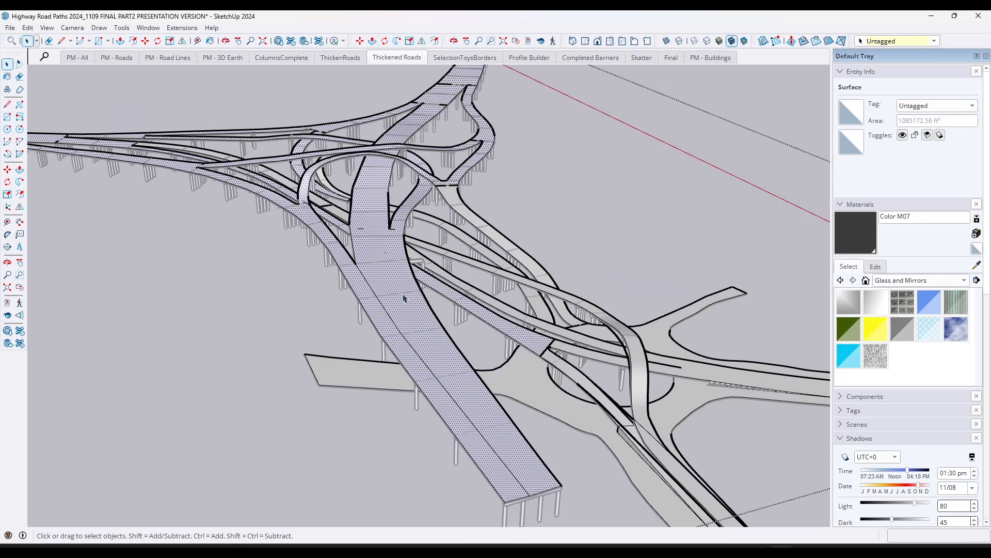
scroll(409, 331, down, 2)
scroll(468, 400, up, 3)
middle_drag(489, 408, 475, 344)
scroll(478, 373, up, 4)
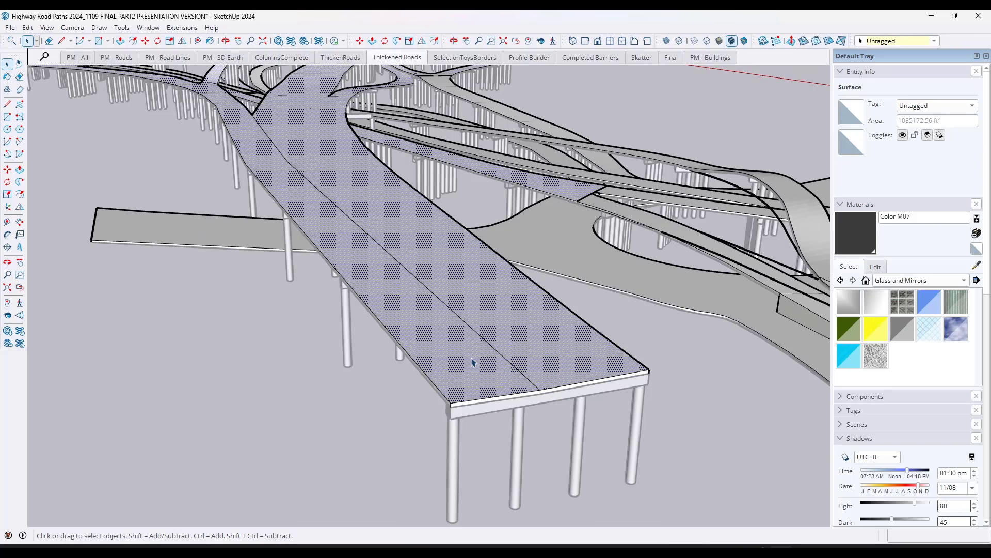
triple_click(469, 361)
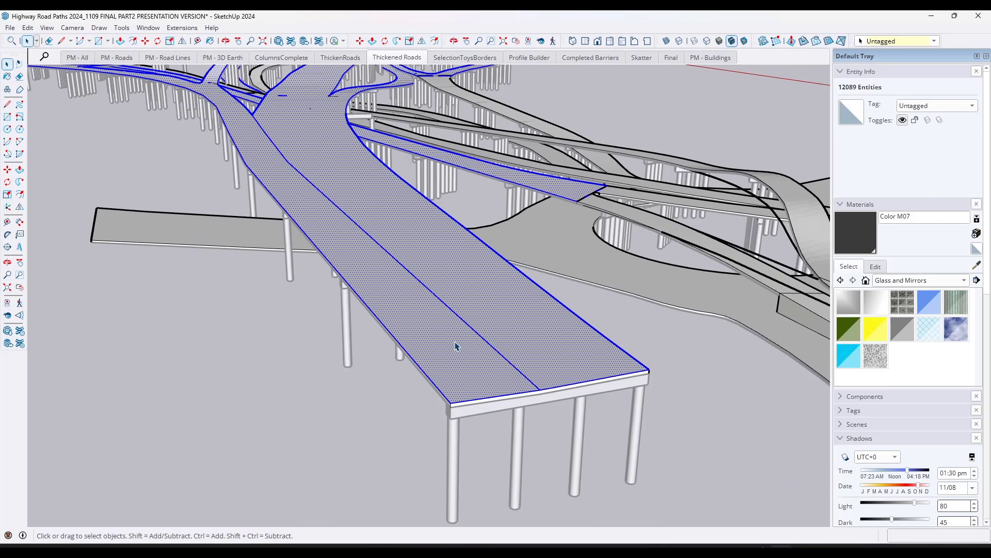
- Remove the road faces and the long centre line from the selection, keeping the road border edges
shift+click(469, 303)
shift+click(471, 301)
shift+click(479, 300)
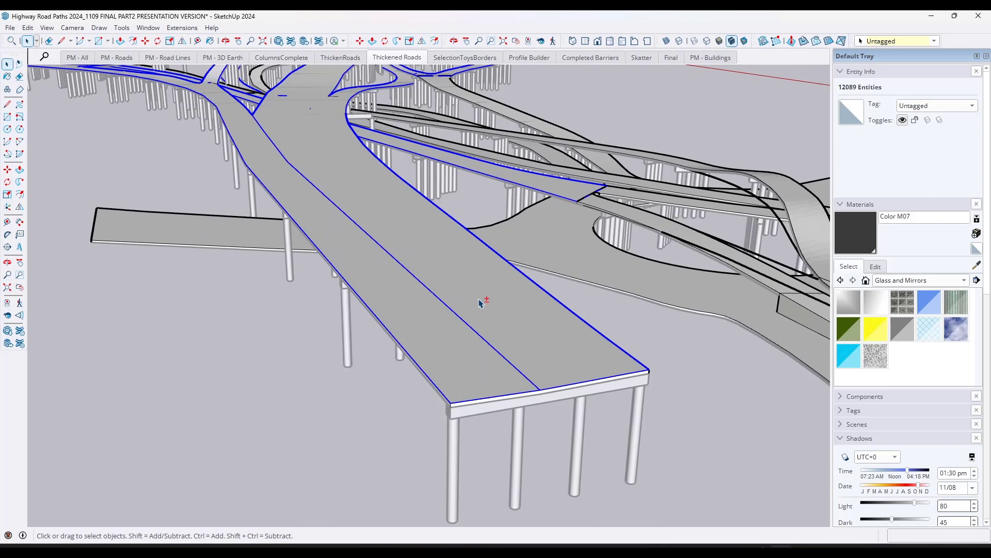
shift+click(465, 323)
- Deselect the short stray edges inside the main road surface around the ramp split
scroll(482, 336, down, 6)
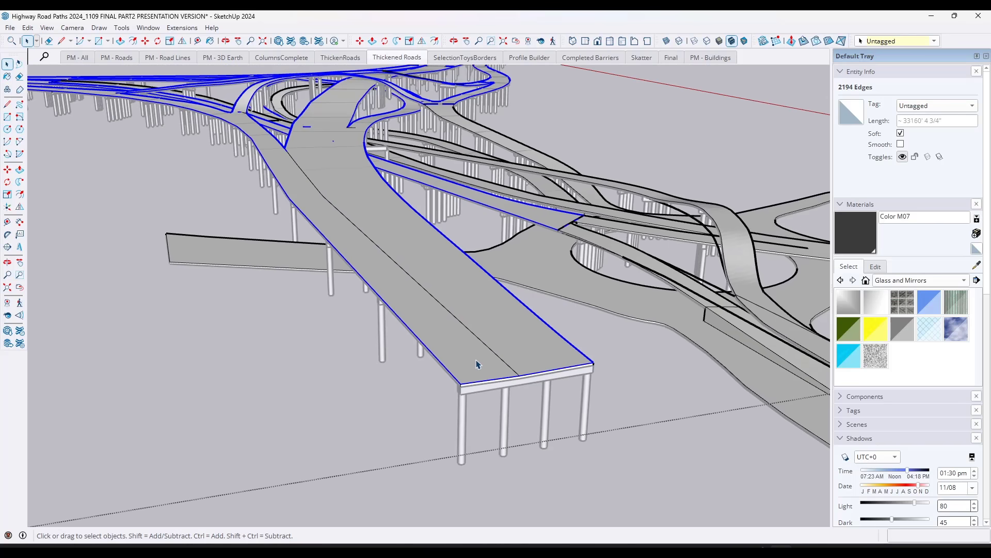
scroll(375, 222, up, 4)
scroll(375, 222, up, 3)
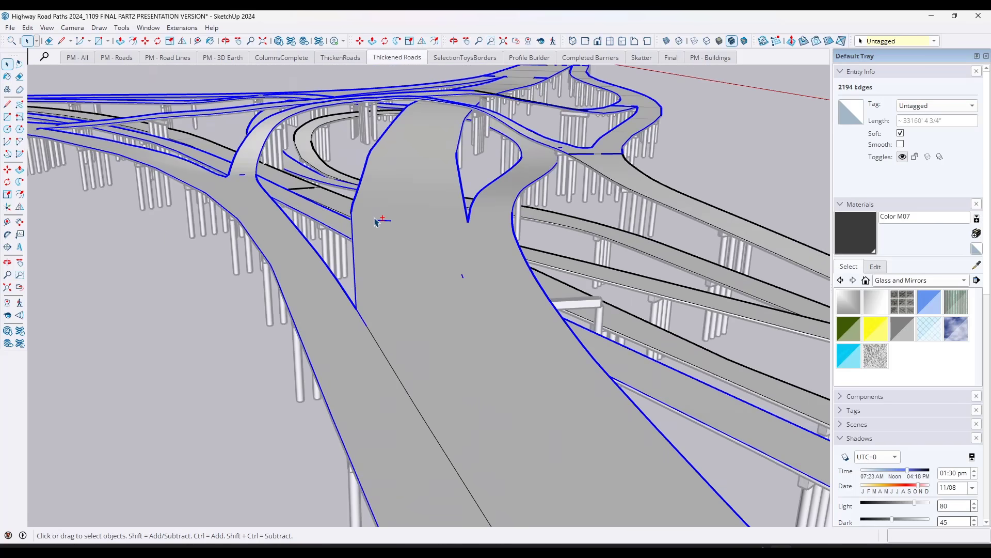
ctrl+shift+drag(397, 224, 400, 226)
ctrl+shift+drag(445, 260, 480, 298)
scroll(515, 386, down, 2)
scroll(501, 375, down, 2)
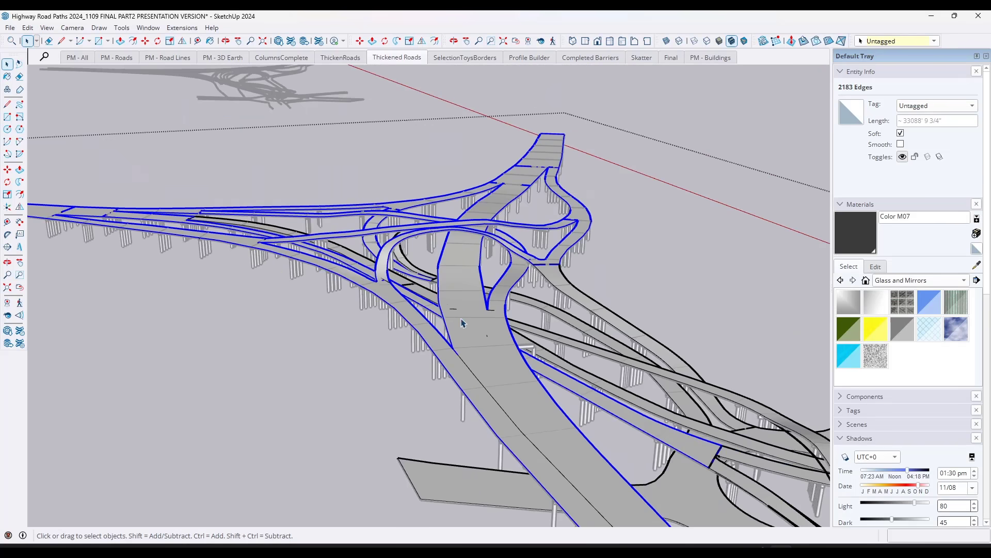
- Deselect stray crosswise edges on the branch roads beyond the interchange, keeping the outer borders selected
middle_drag(449, 299, 471, 401)
scroll(471, 406, down, 5)
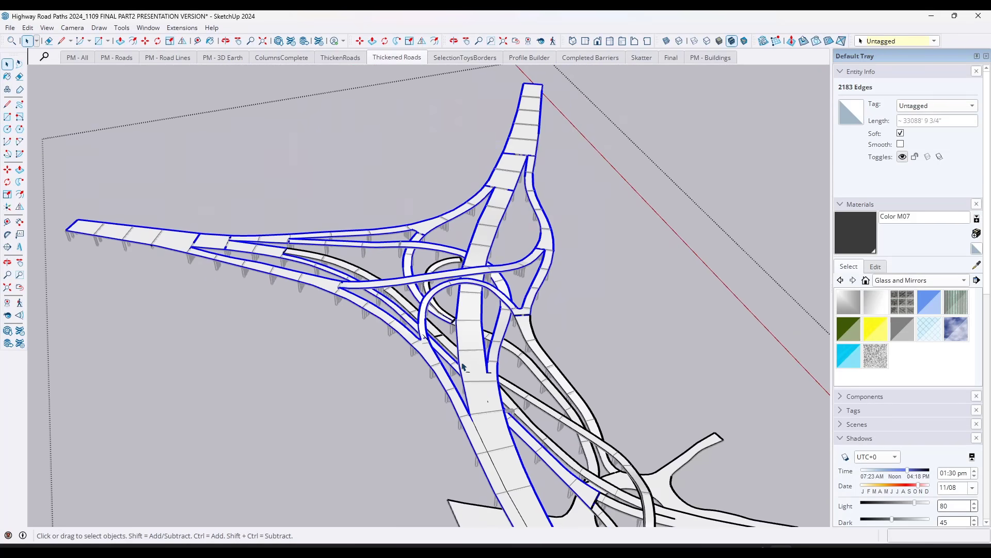
scroll(185, 277, up, 4)
scroll(222, 238, up, 5)
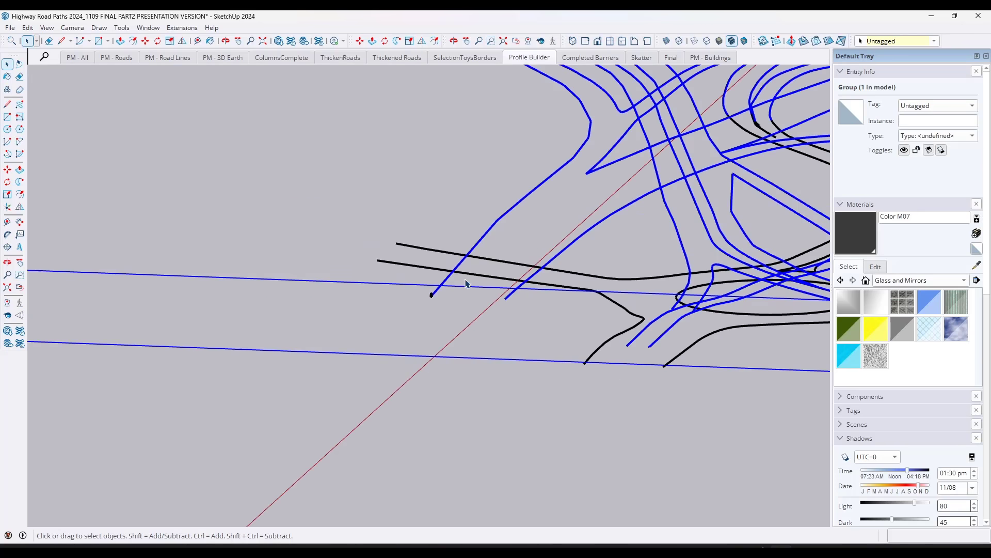
- Switch to the Profile Builder scene with the barrier cross-section and display the Profile Builder 4 tools
scroll(432, 299, up, 5)
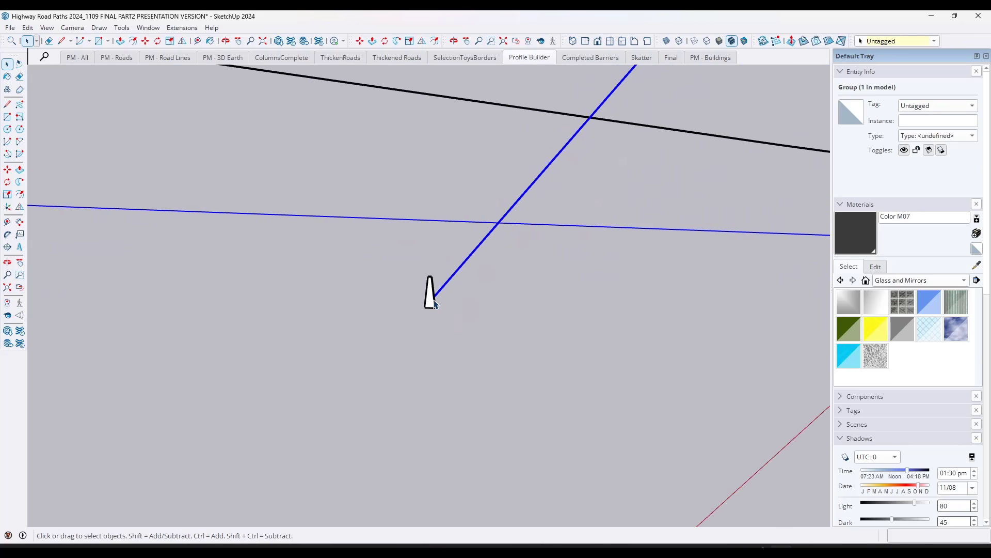
scroll(433, 301, up, 4)
click(439, 300)
click(478, 257)
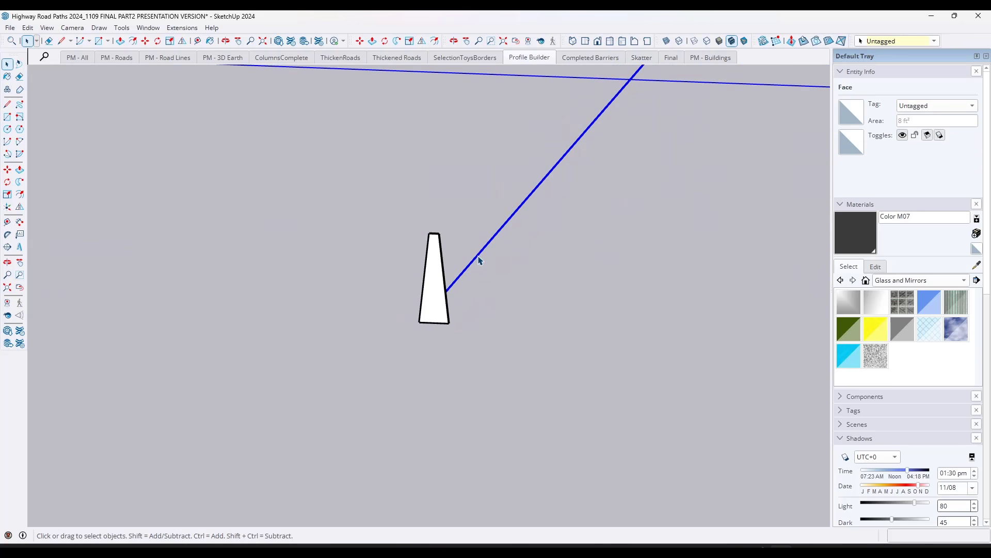
right_click(953, 44)
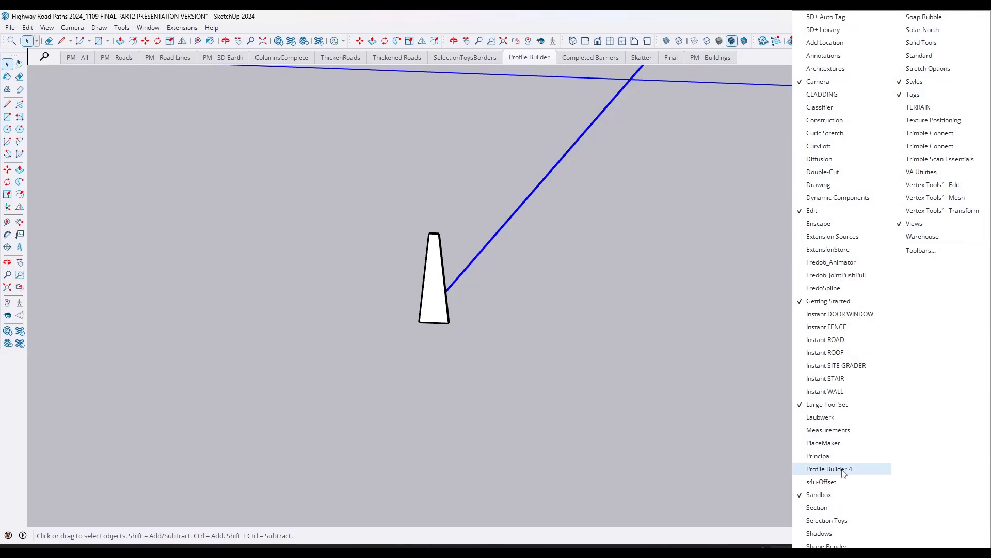
click(828, 469)
drag(654, 90, 132, 88)
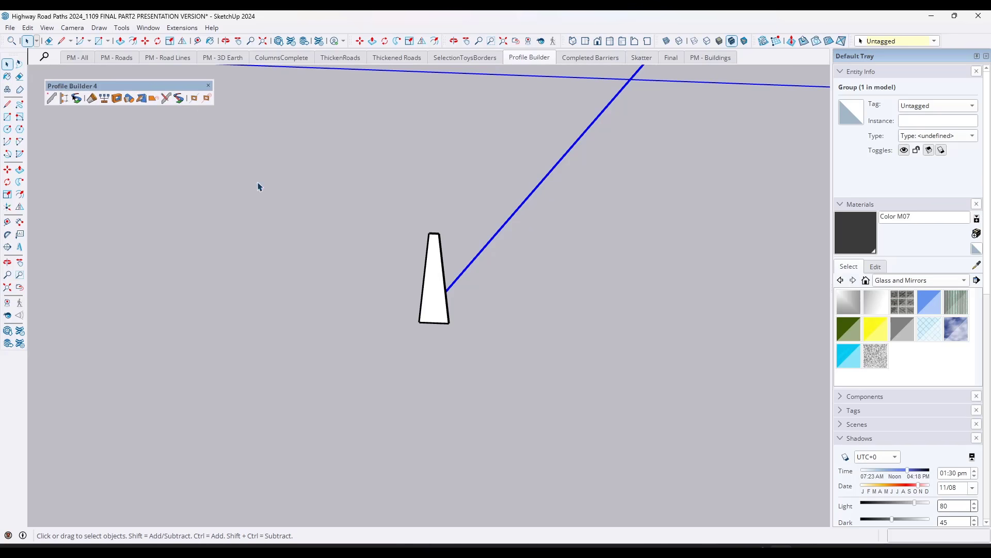
- Create a new Profile Builder profile named Divider from the tapered barrier face
scroll(327, 198, down, 3)
scroll(521, 126, up, 2)
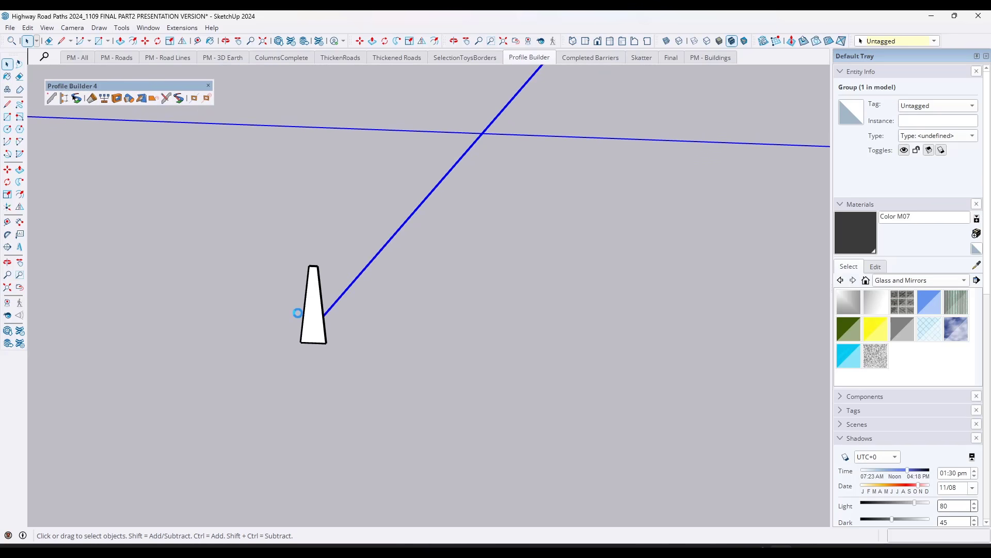
double_click(313, 306)
click(313, 310)
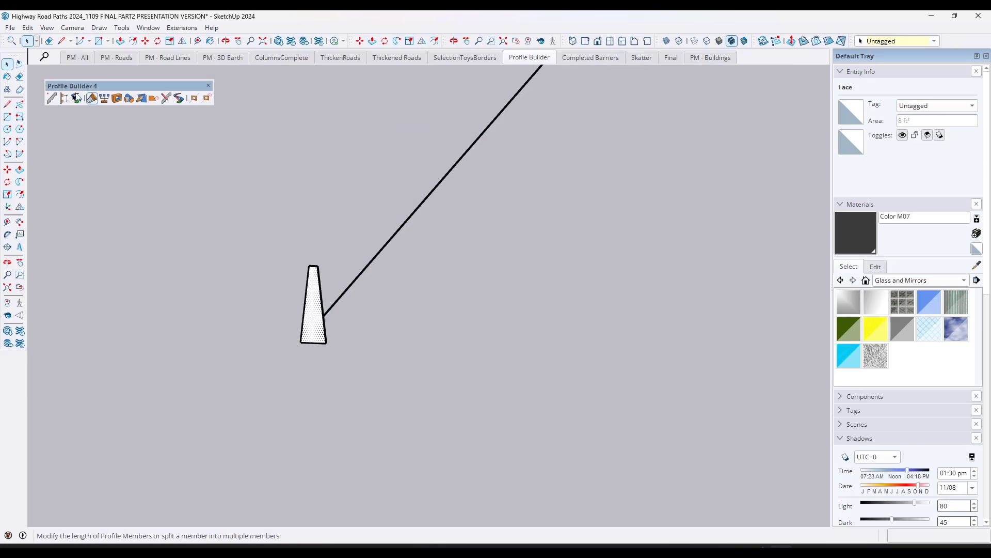
click(52, 99)
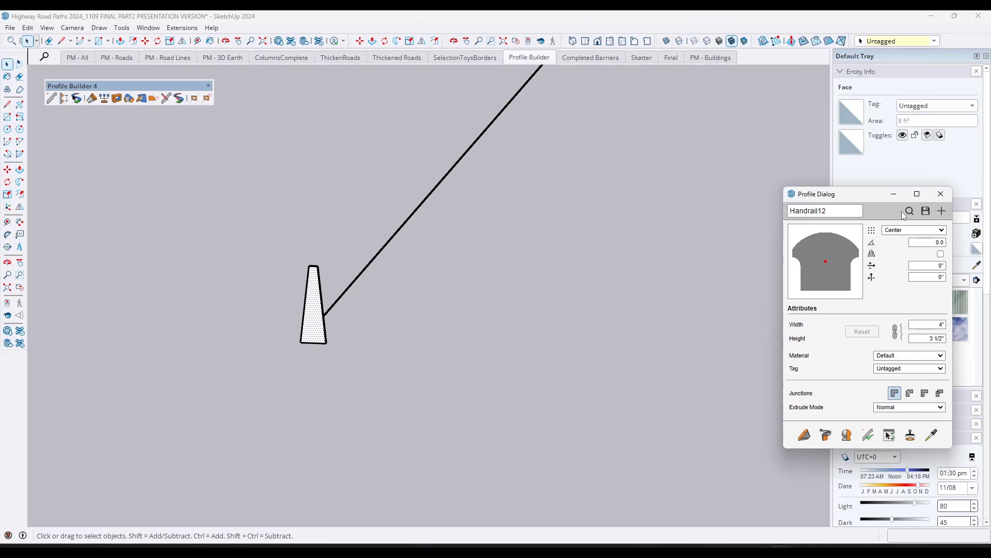
click(942, 211)
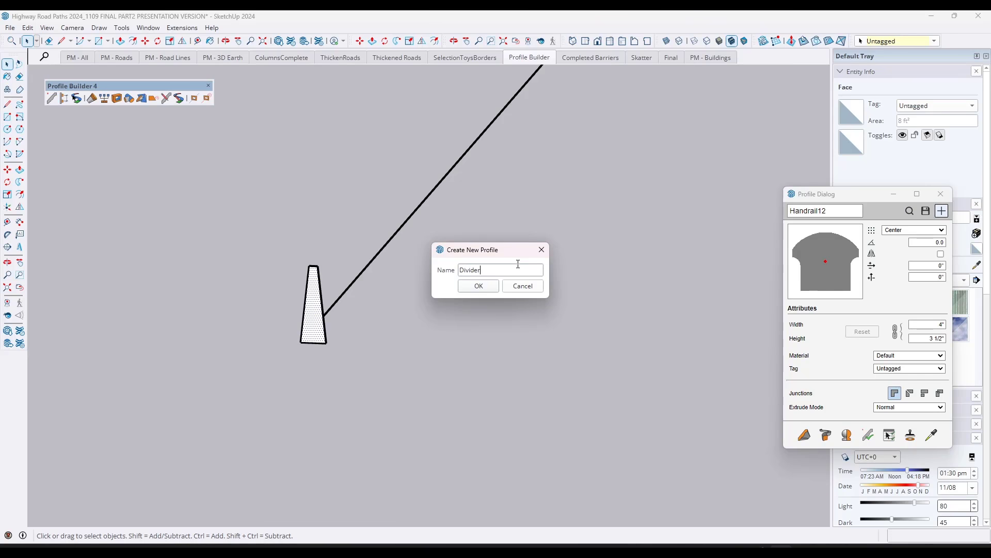
key(Return)
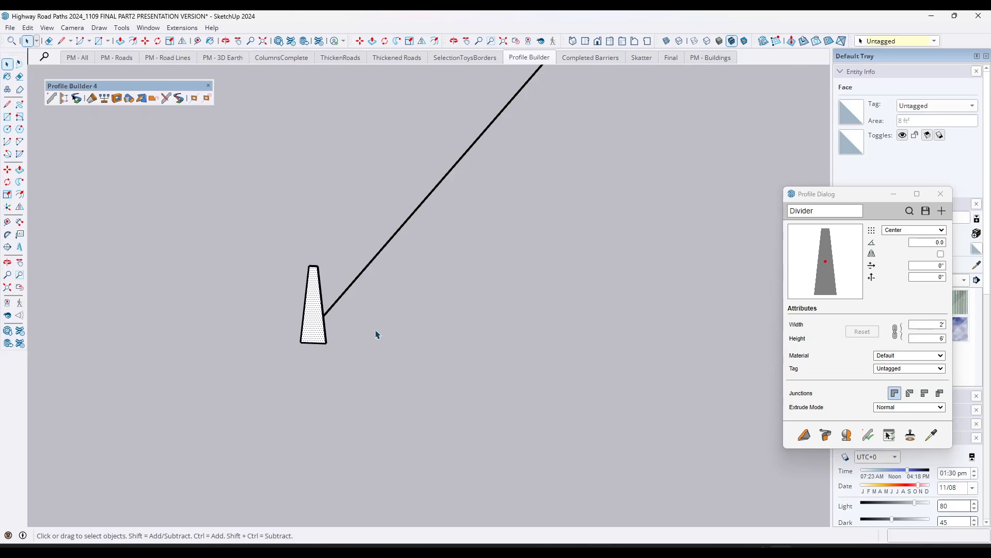
- Set the Divider profile's placement point to Bottom-Left
middle_drag(381, 316, 334, 334)
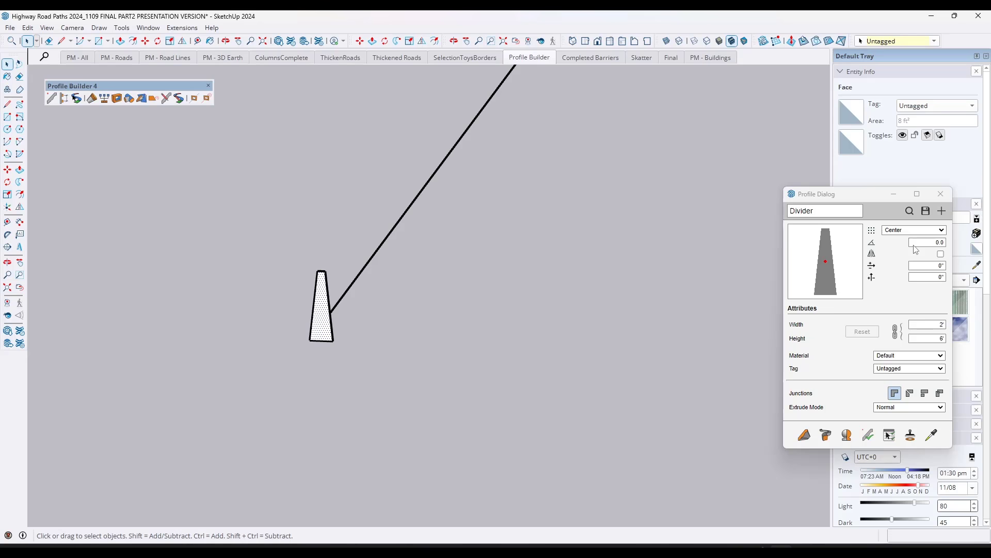
click(909, 230)
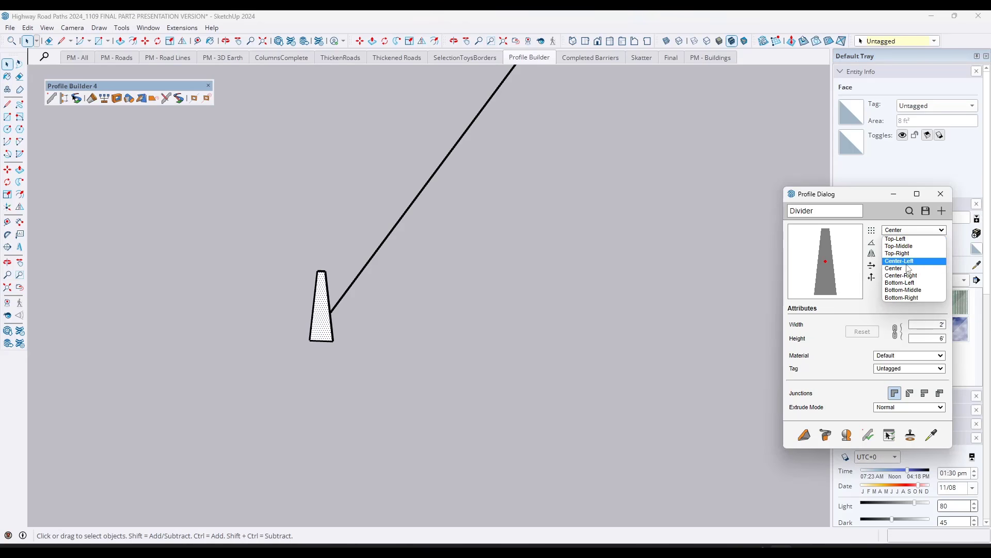
click(905, 283)
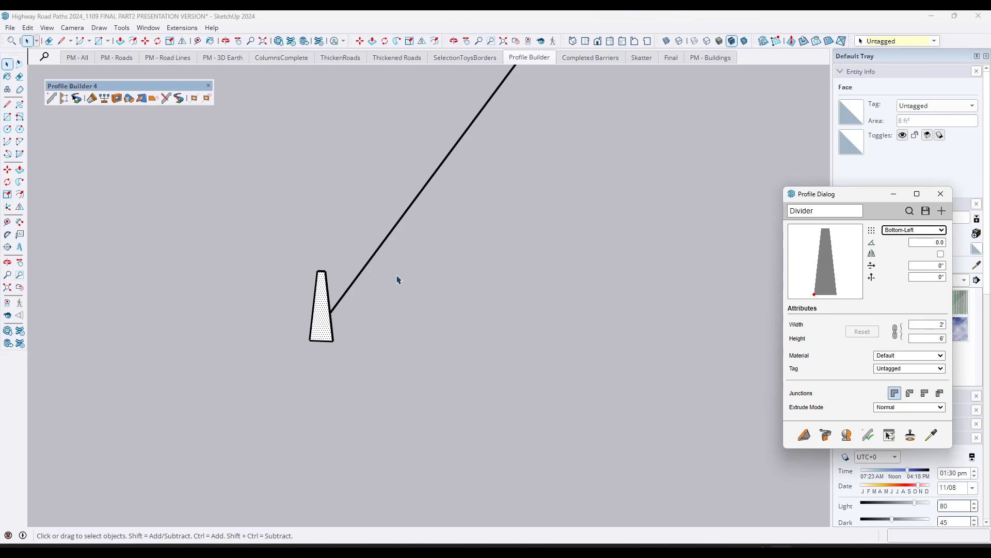
- Open the group of road border edges, select all its edges and build the Divider profile along them
click(374, 254)
scroll(398, 310, down, 5)
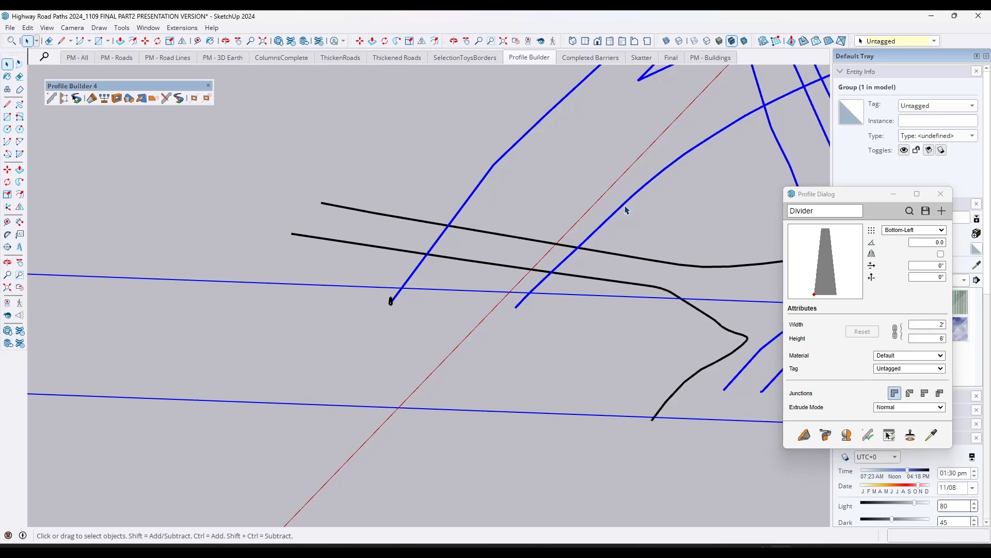
middle_drag(629, 209, 612, 224)
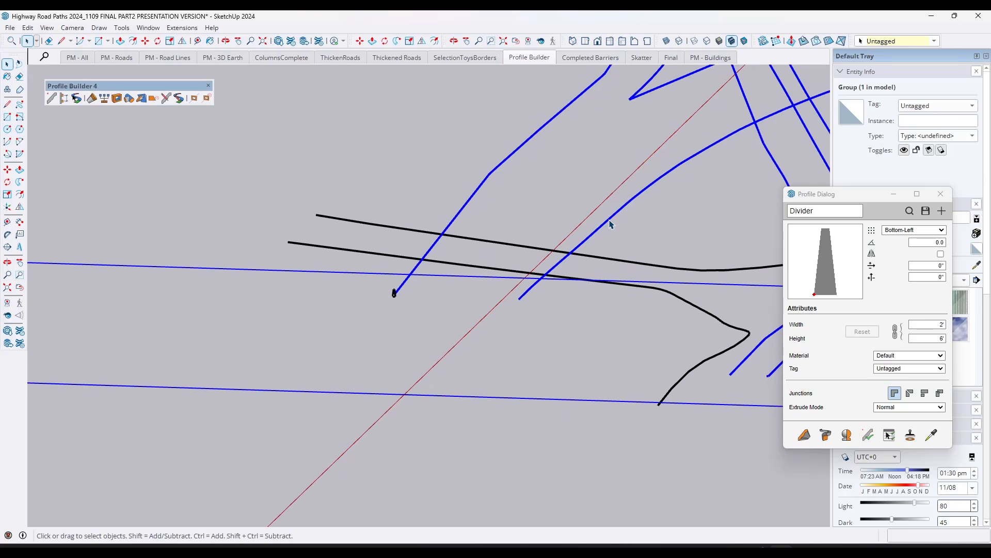
double_click(610, 224)
click(610, 224)
key(ctrl+a)
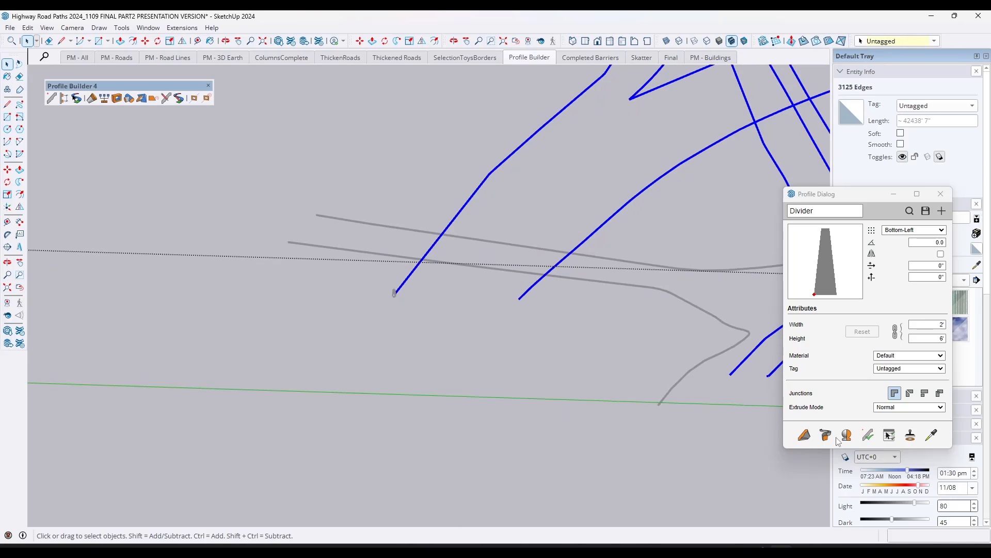
click(825, 436)
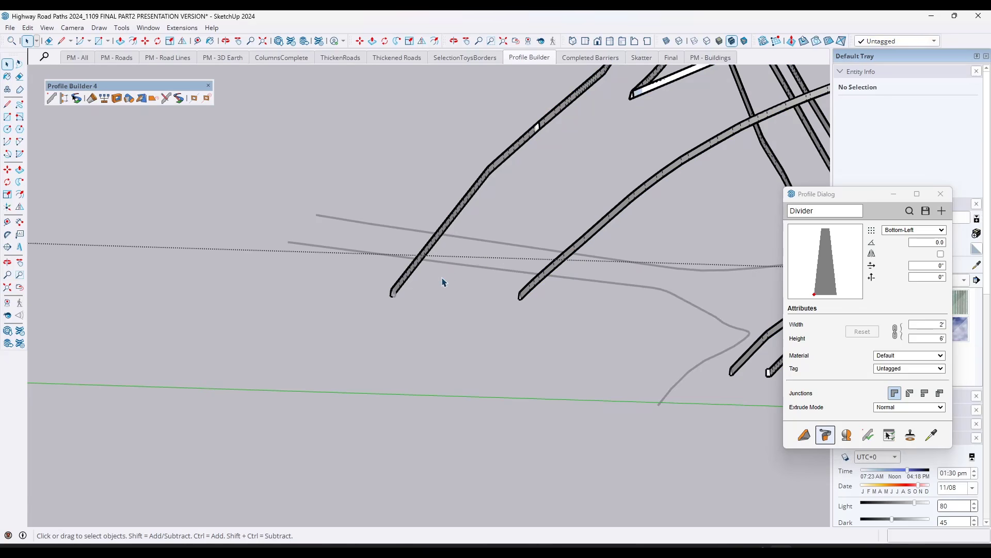
- Examine the Divider barriers generated along the ramps and road borders of the interchange
middle_drag(442, 281, 453, 259)
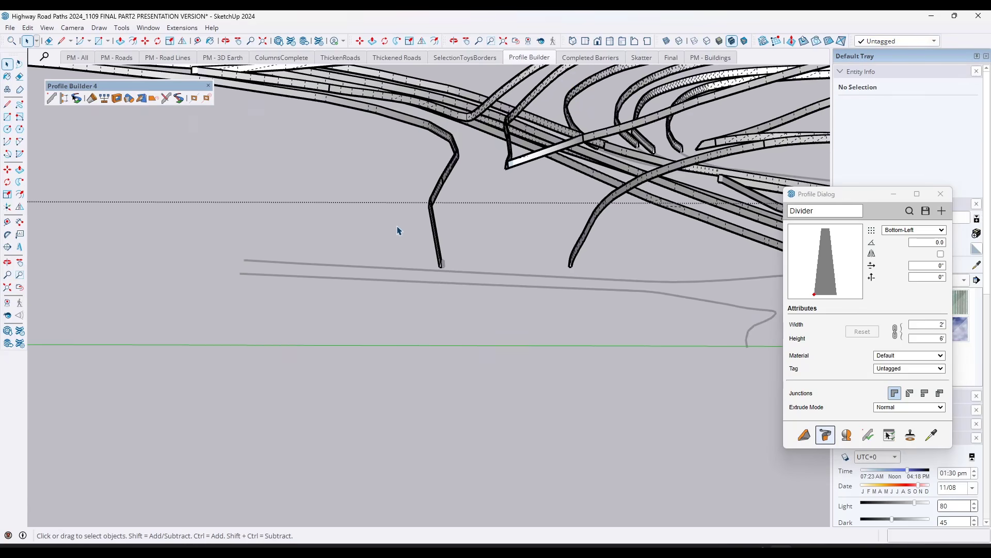
scroll(413, 186, down, 5)
middle_drag(413, 187, 428, 212)
scroll(388, 254, down, 3)
shift+middle_drag(386, 252, 401, 327)
scroll(341, 164, up, 11)
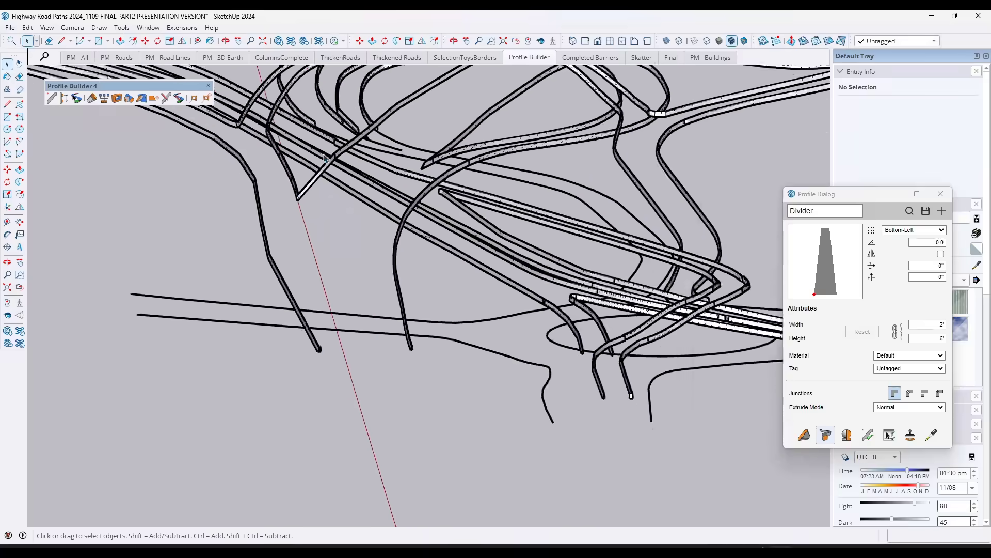
scroll(478, 161, down, 3)
middle_drag(480, 163, 390, 189)
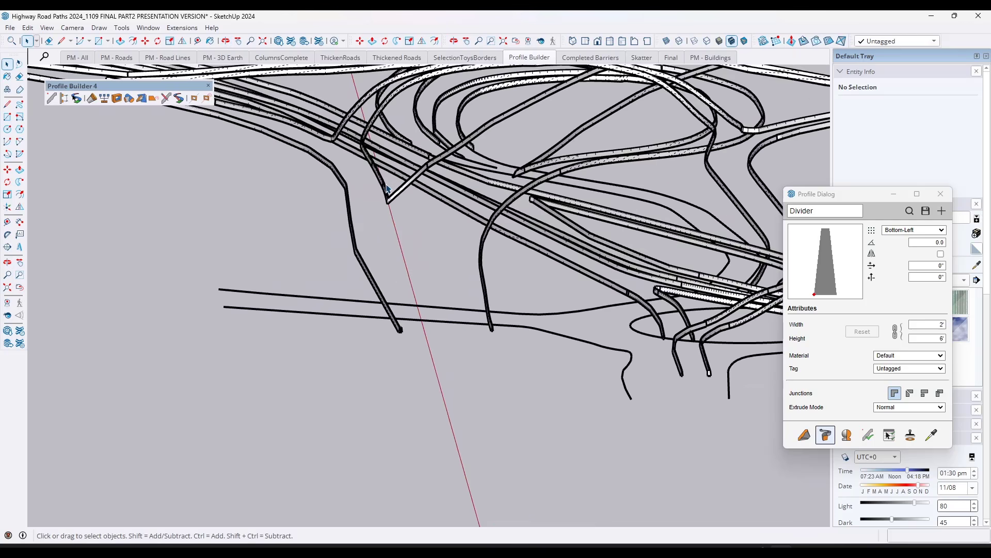
- Load the jersey-barrier profile and try to apply its attributes to the whole barrier group
click(388, 191)
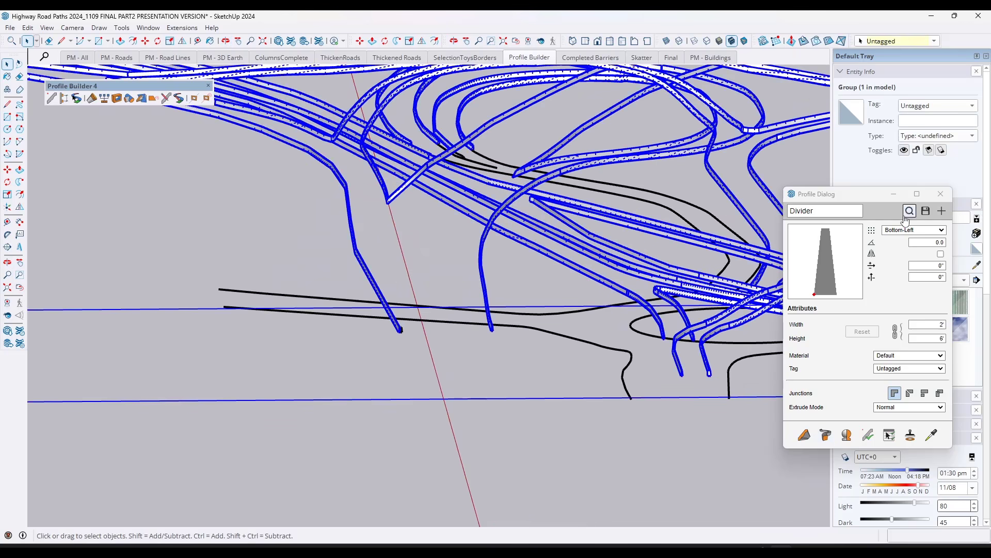
click(909, 212)
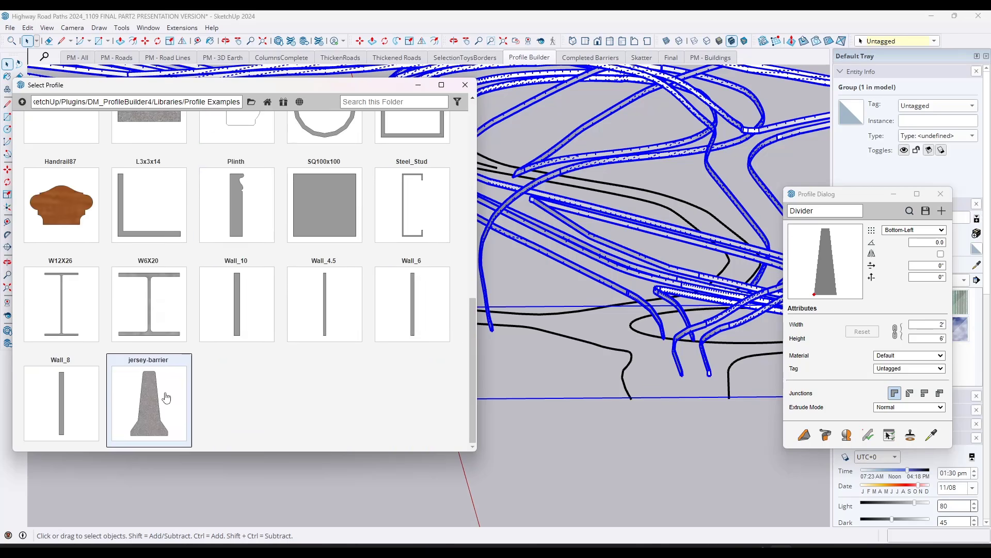
click(166, 398)
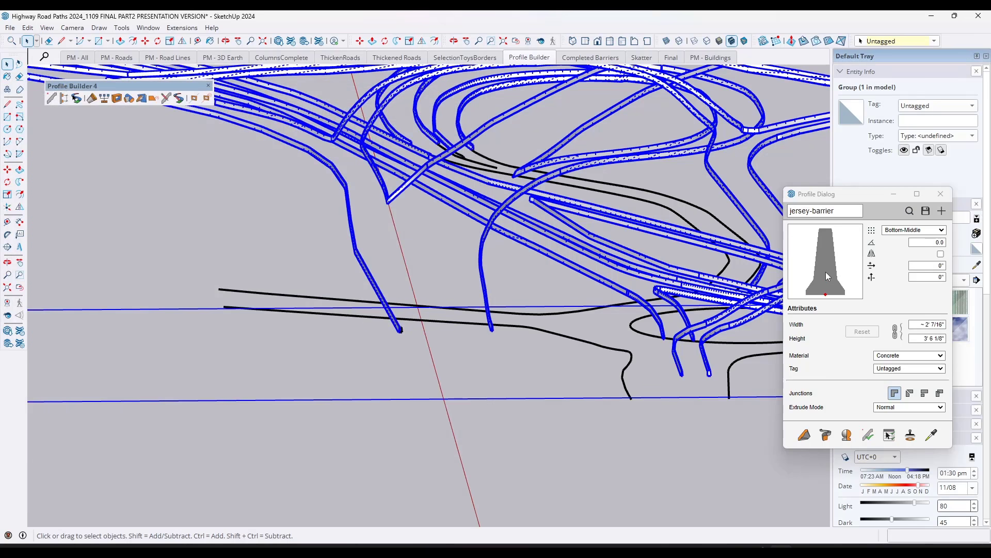
click(869, 435)
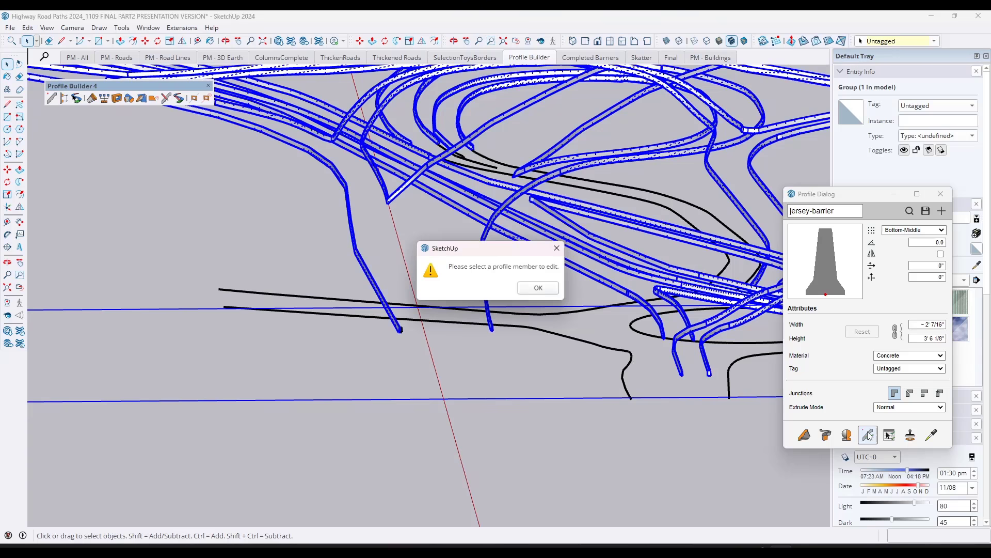
click(537, 288)
- Inside the barrier group, apply the jersey-barrier profile, placement point, mirror and material to three Divider members on the outer ramps
click(365, 266)
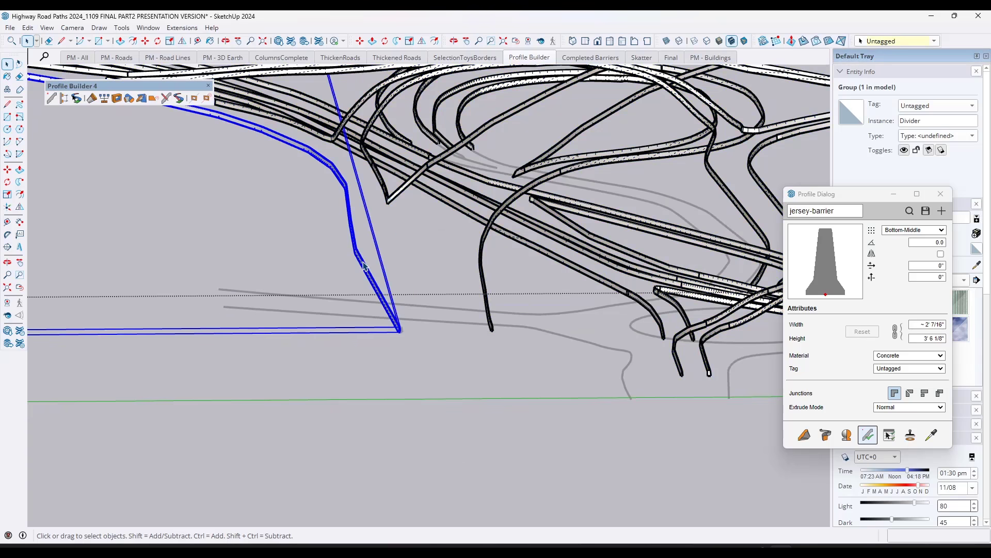
shift+click(384, 187)
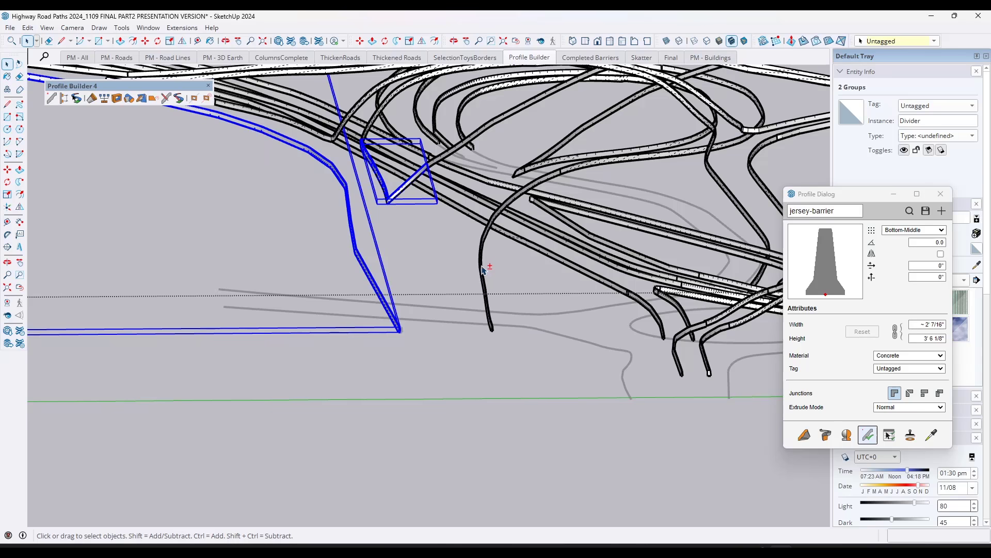
shift+click(484, 269)
click(869, 435)
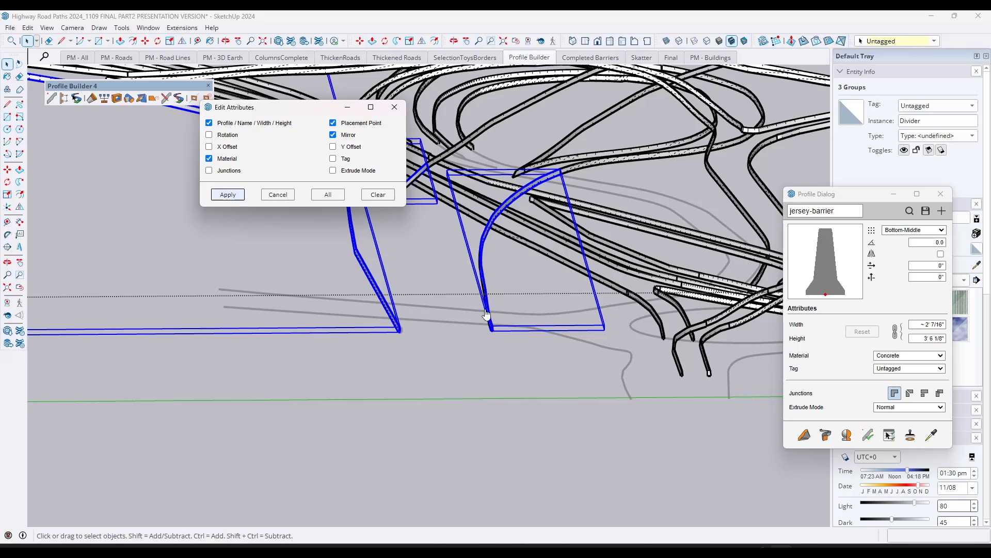
click(235, 196)
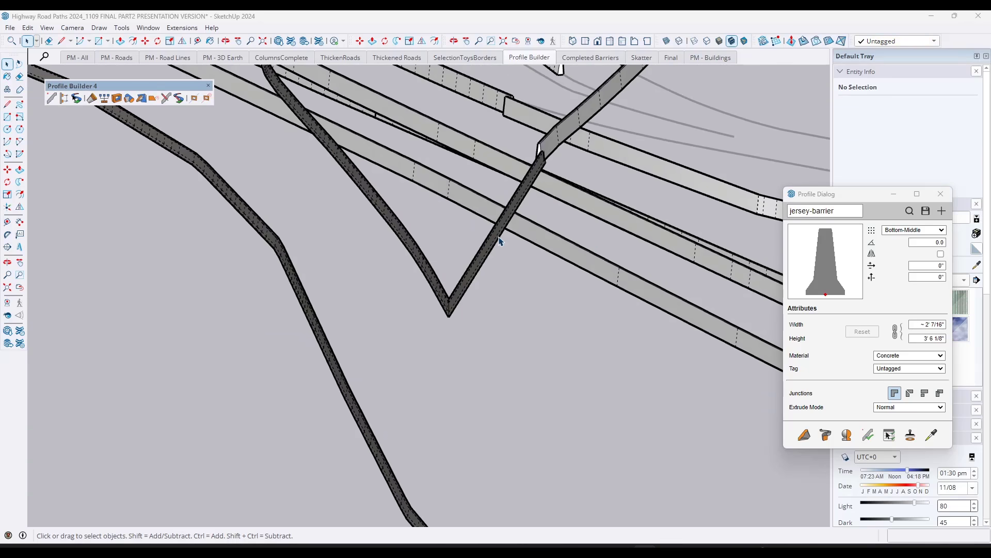
- Inspect the jersey barriers on the V-shaped ramp border and where they meet the neighbouring Divider barriers
middle_drag(500, 239, 491, 231)
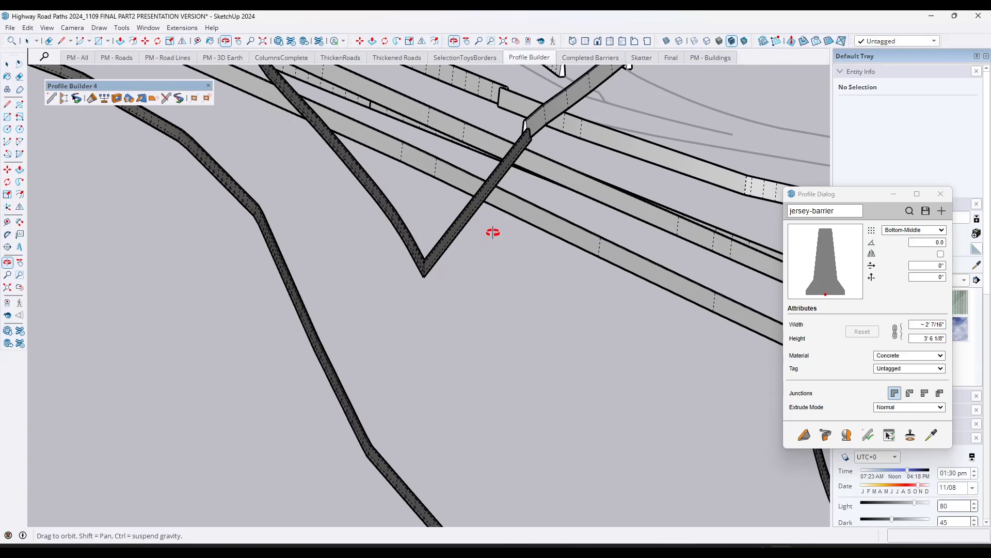
click(519, 151)
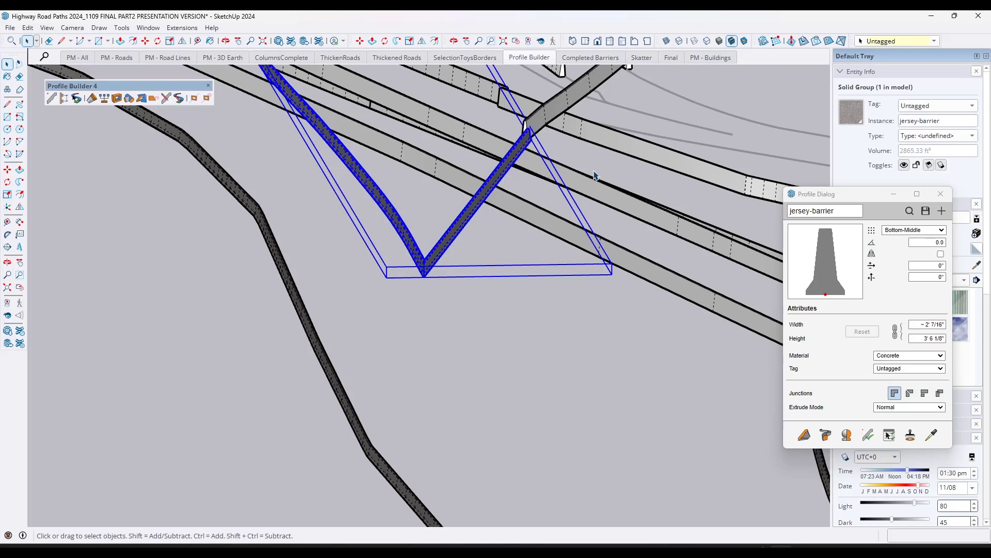
scroll(465, 222, down, 3)
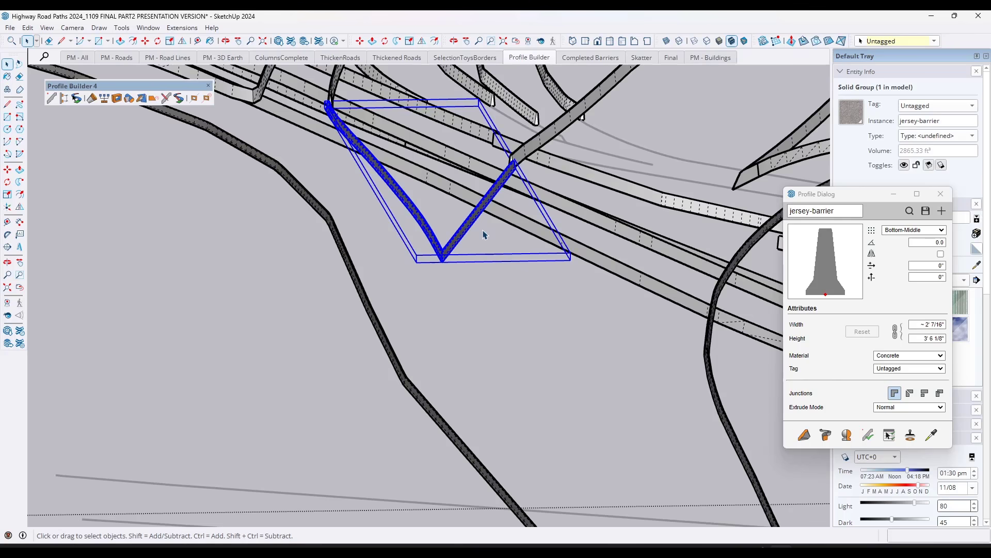
scroll(312, 230, down, 4)
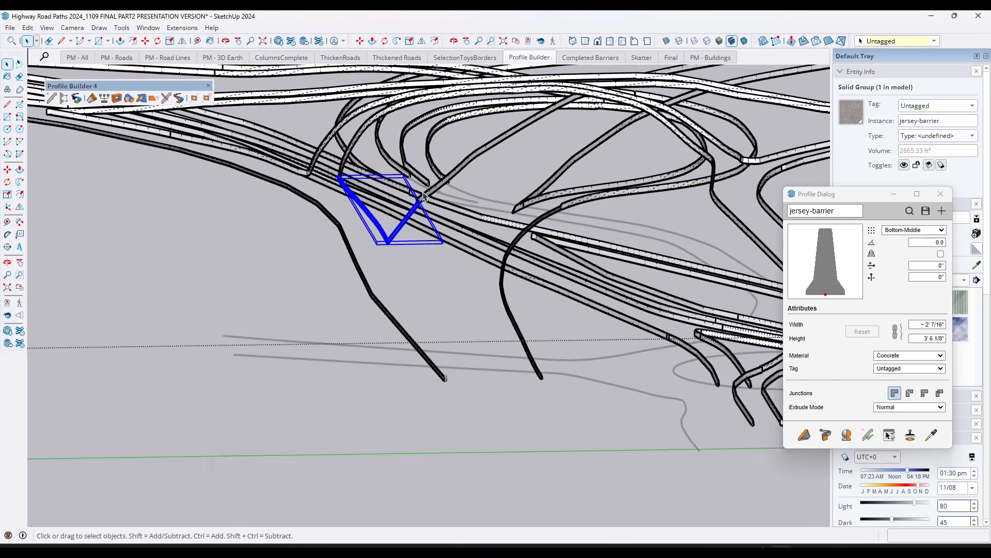
scroll(420, 188, up, 1)
click(512, 176)
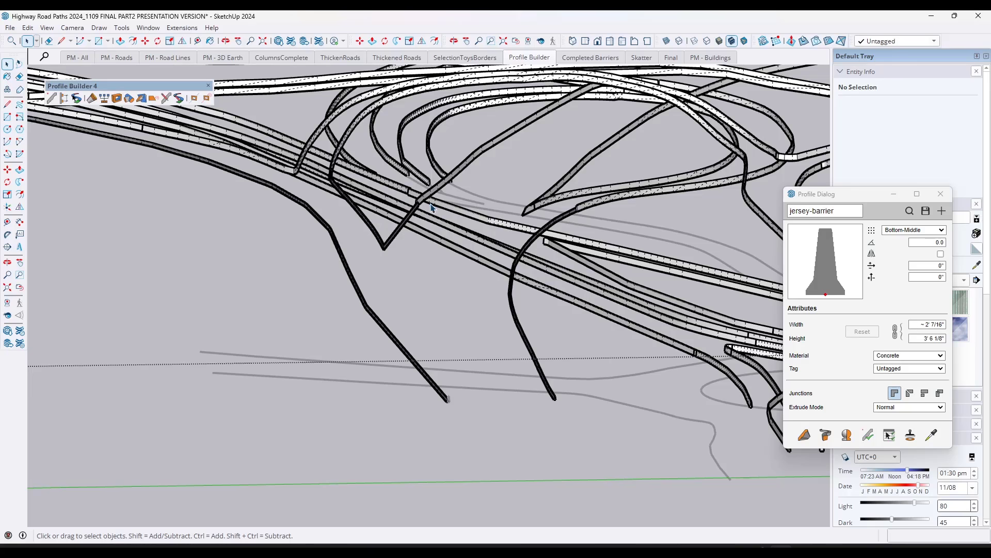
- Switch to the Completed Barriers scene and turn off the display of hidden geometry
click(590, 58)
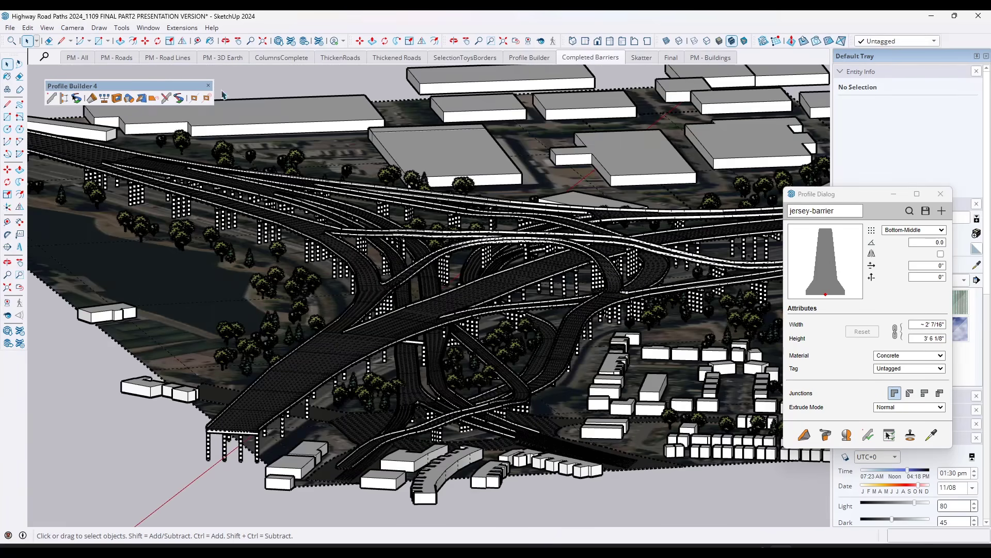
click(72, 28)
click(61, 71)
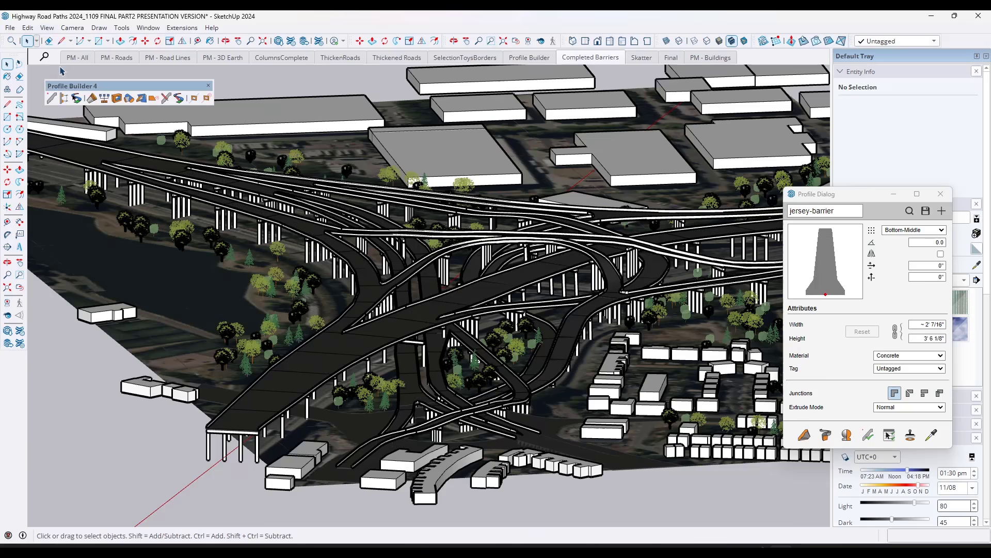
- Examine the finished barriers on the thickened roads, both close up and across the whole interchange
scroll(304, 373, up, 10)
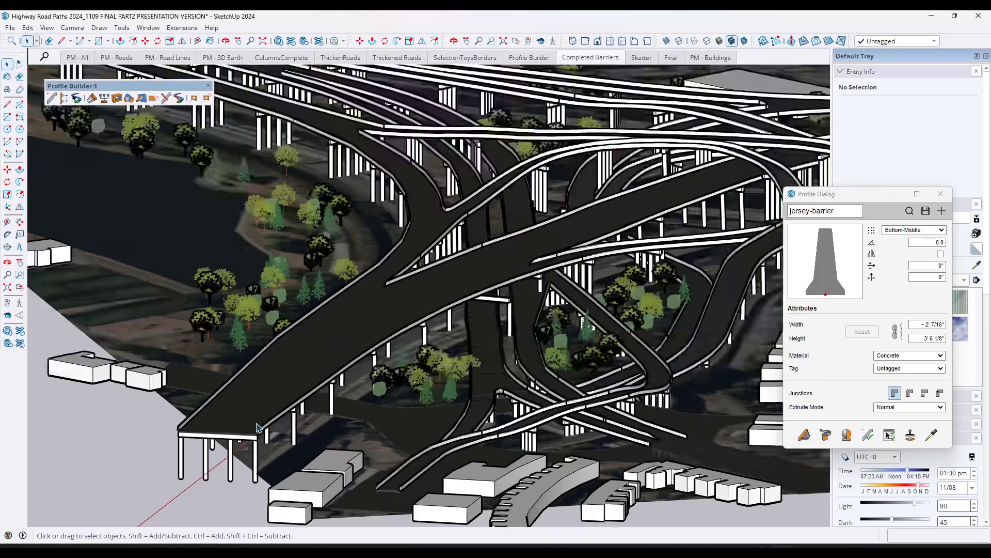
middle_drag(267, 409, 399, 410)
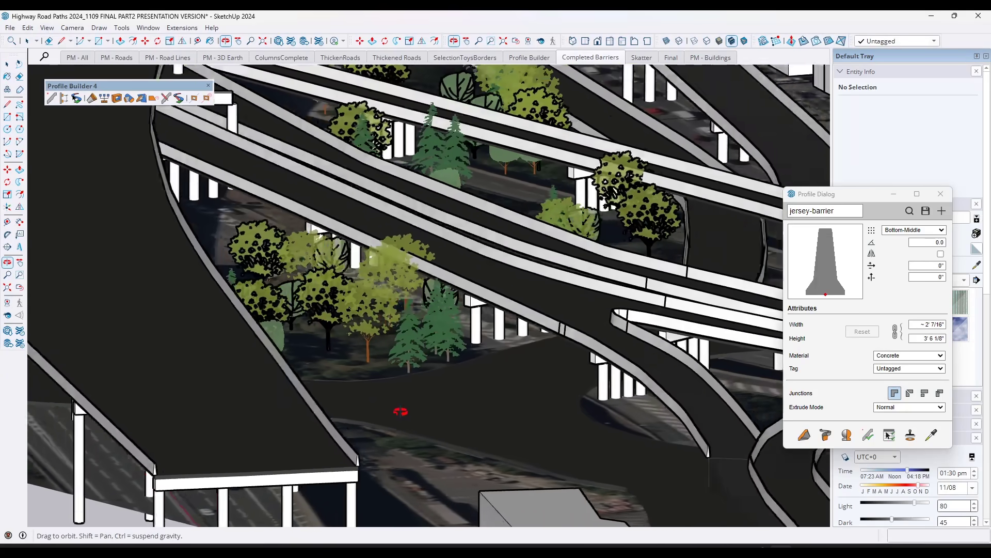
scroll(289, 413, down, 12)
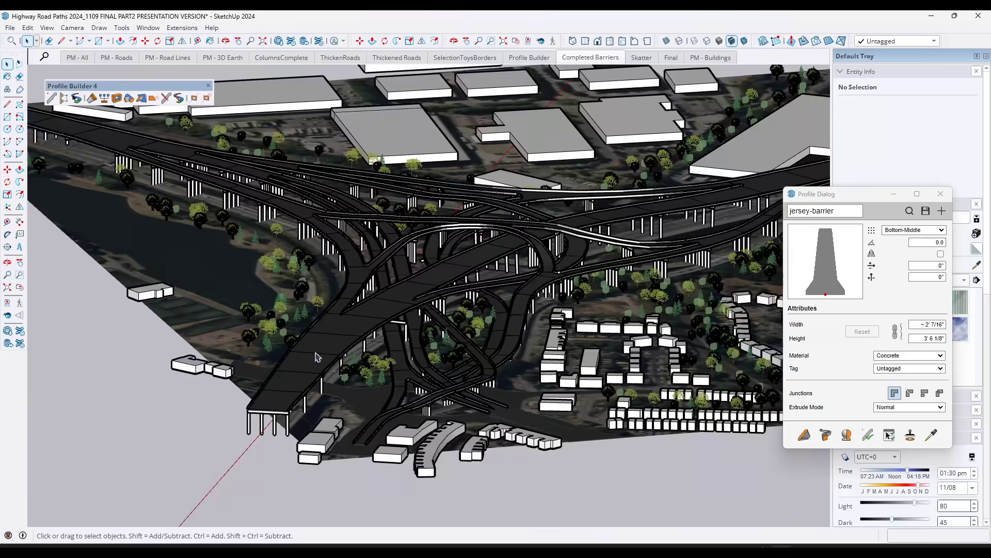
middle_drag(316, 354, 406, 377)
middle_drag(464, 236, 449, 310)
scroll(330, 304, down, 2)
scroll(213, 269, up, 3)
scroll(274, 281, down, 3)
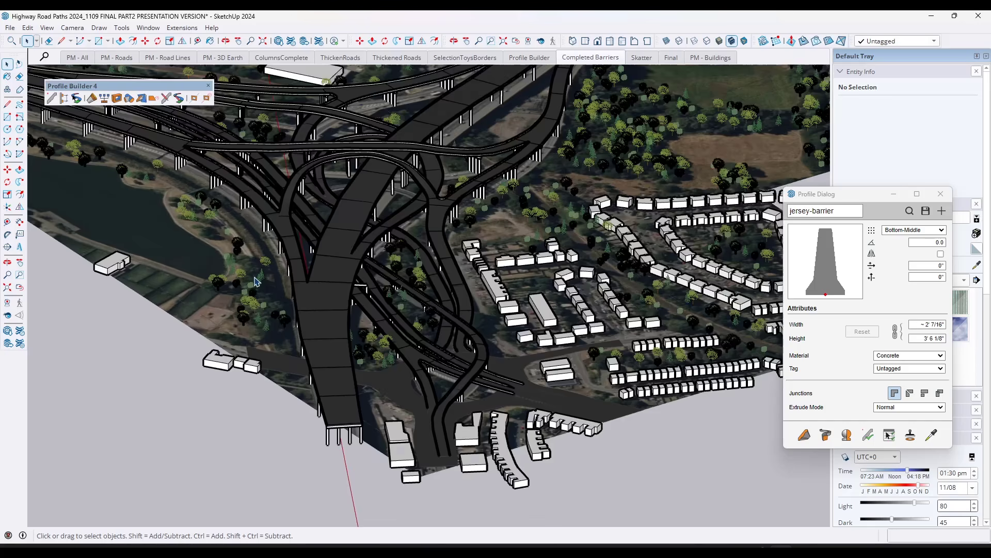
scroll(267, 275, up, 2)
- Close the Profile Builder 4 tools and the profile settings
click(209, 85)
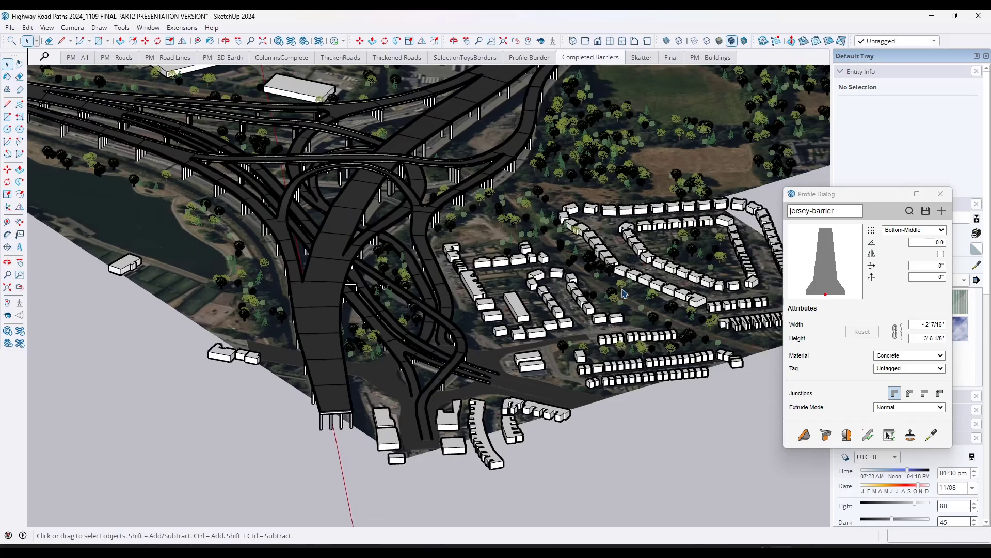
click(941, 194)
middle_drag(494, 212, 549, 212)
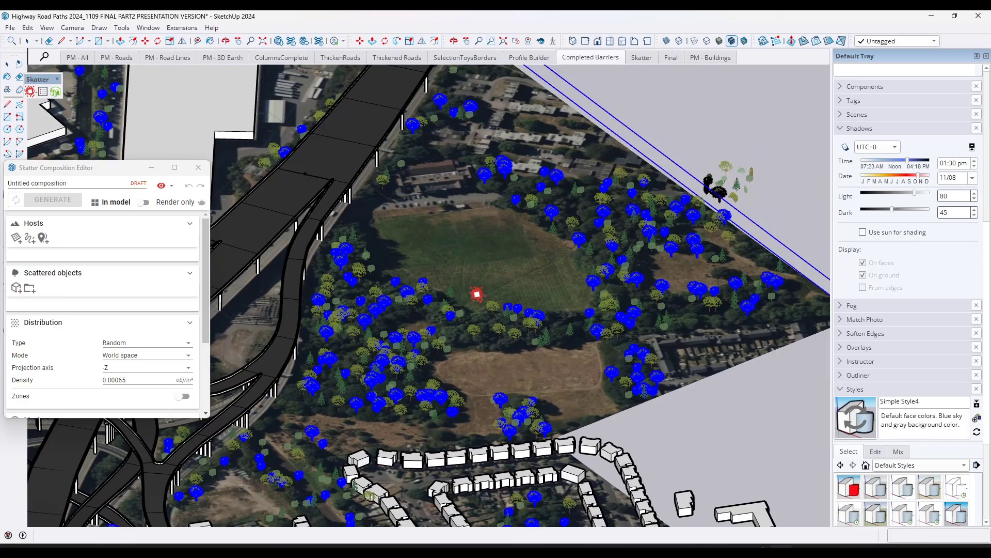
- Pick the aerial-image terrain surface as the host of the new Skatter composition
click(16, 240)
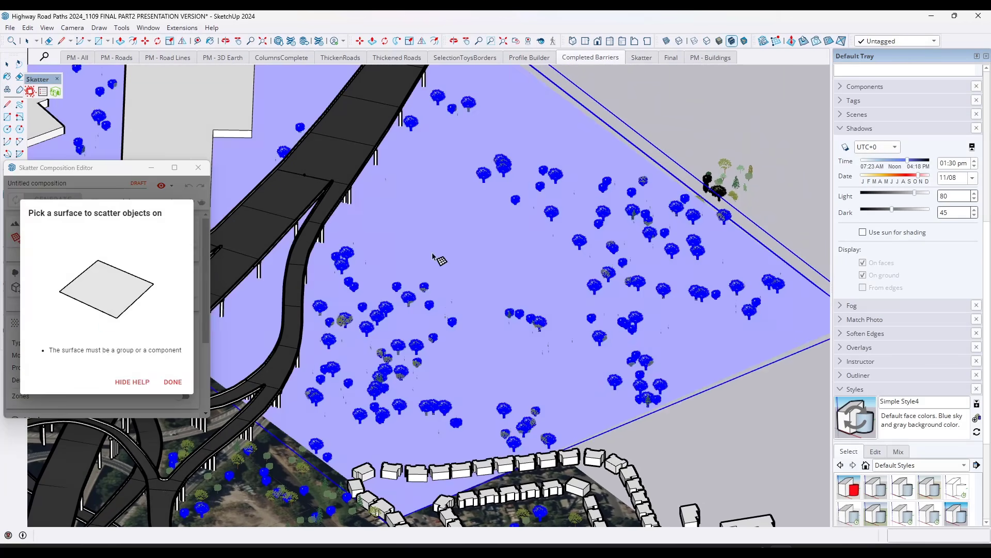
click(469, 258)
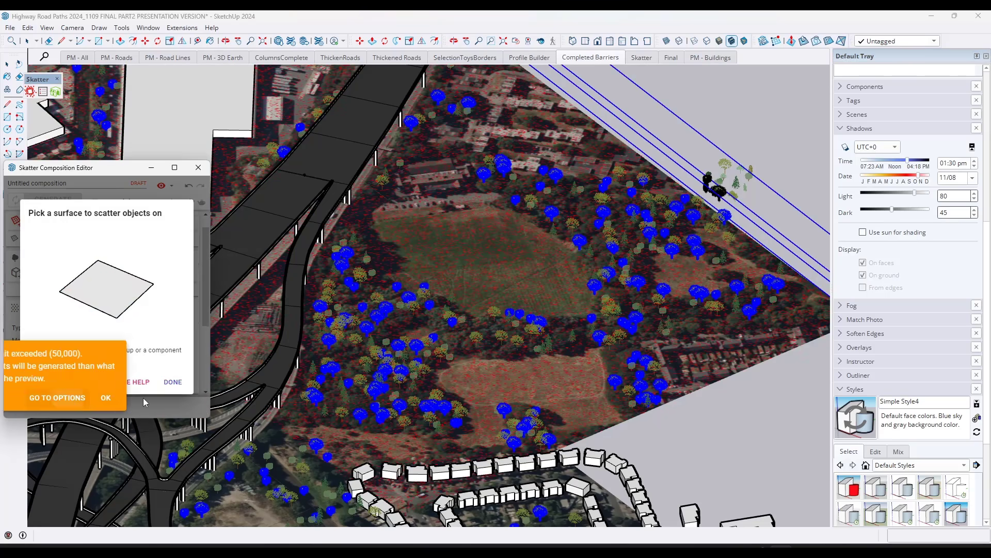
click(173, 381)
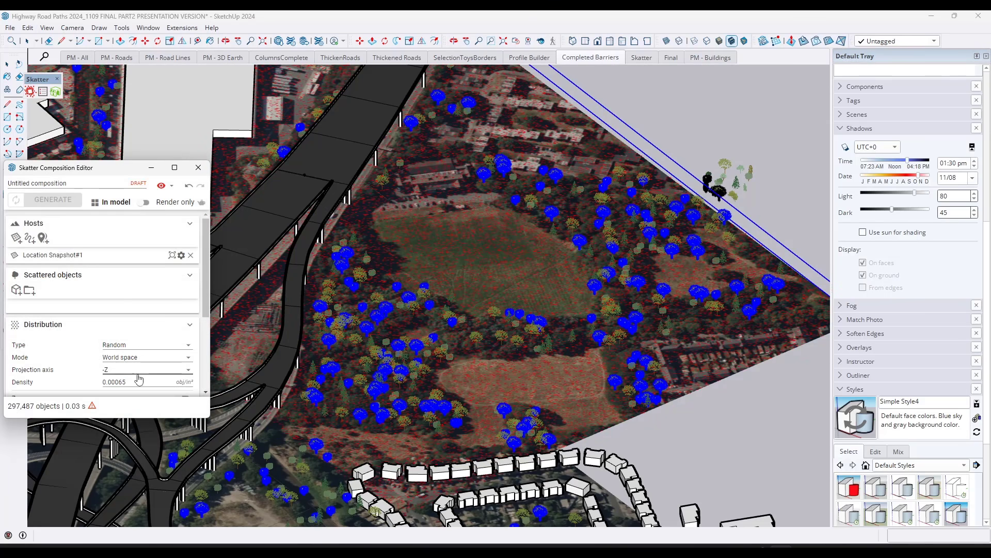
- Set the scatter composition's distribution density to 0.00002
click(138, 381)
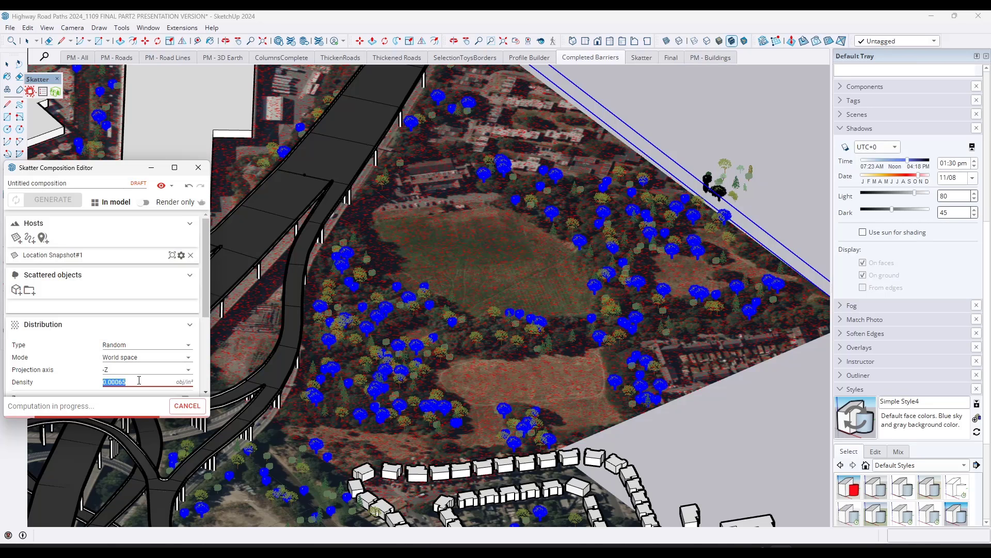
click(133, 381)
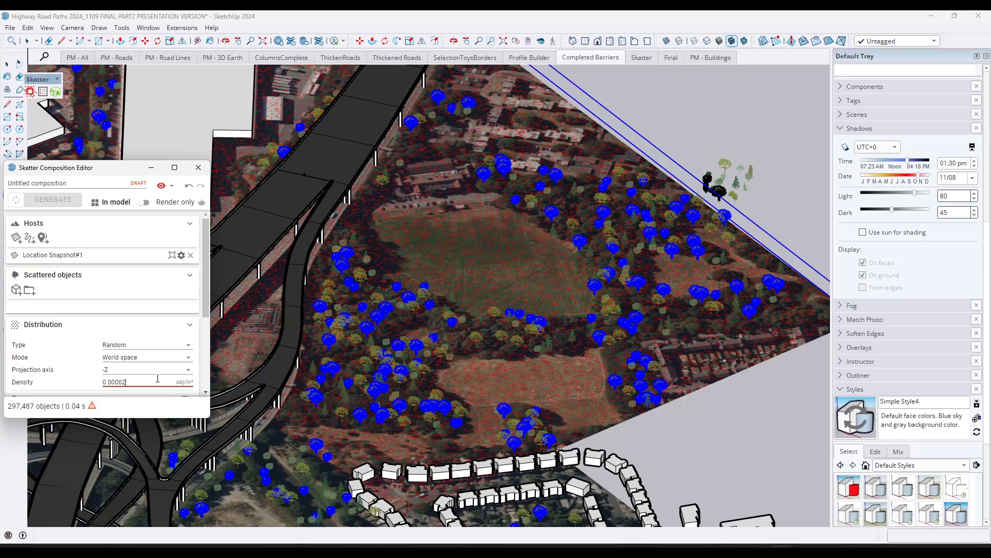
key(Return)
- Add a paint mask to the composition, covering the green field beside the highway with a brush radius of about 33' 10"
scroll(170, 378, down, 1)
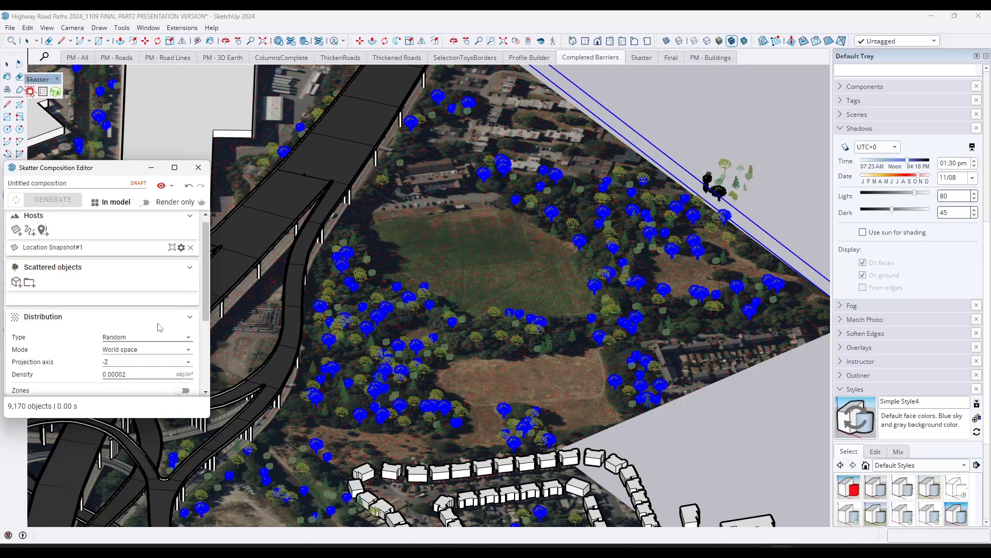
scroll(168, 317, down, 5)
click(91, 290)
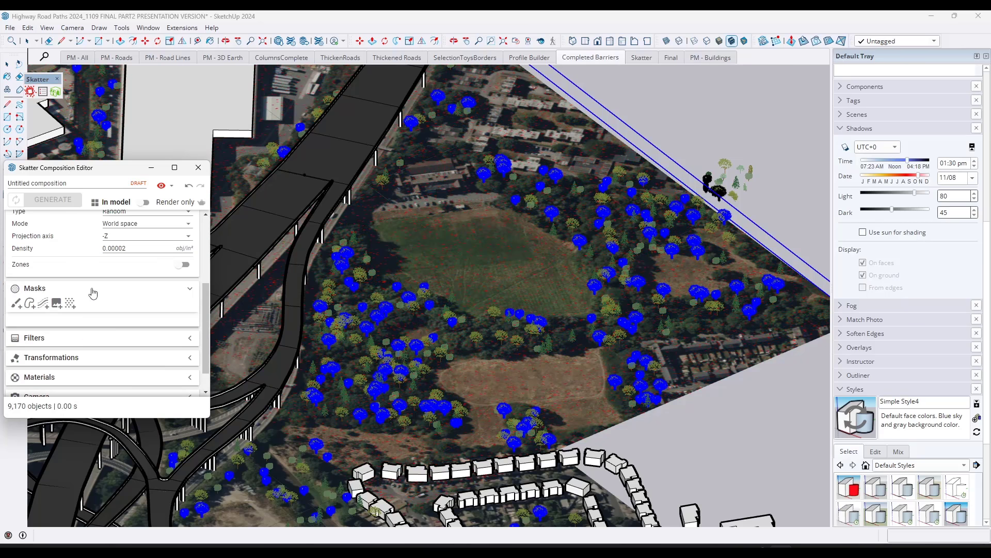
click(19, 306)
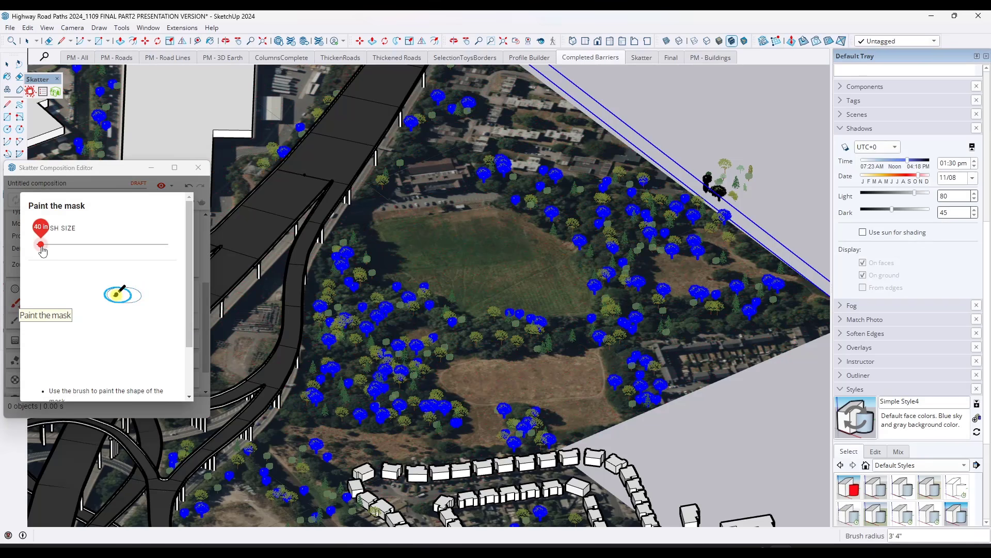
drag(40, 243, 89, 244)
mouse_move(394, 223)
mouse_down()
mouse_move(448, 215)
mouse_move(474, 231)
mouse_move(405, 239)
mouse_move(420, 255)
mouse_move(525, 244)
mouse_move(465, 279)
mouse_move(560, 256)
mouse_move(474, 295)
mouse_move(533, 295)
mouse_move(580, 277)
mouse_move(545, 302)
mouse_up()
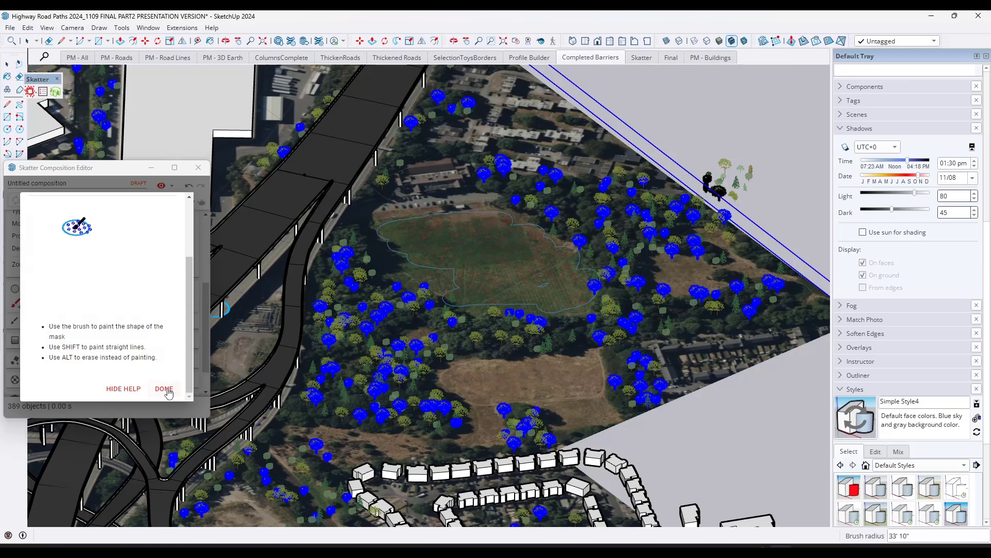
click(162, 388)
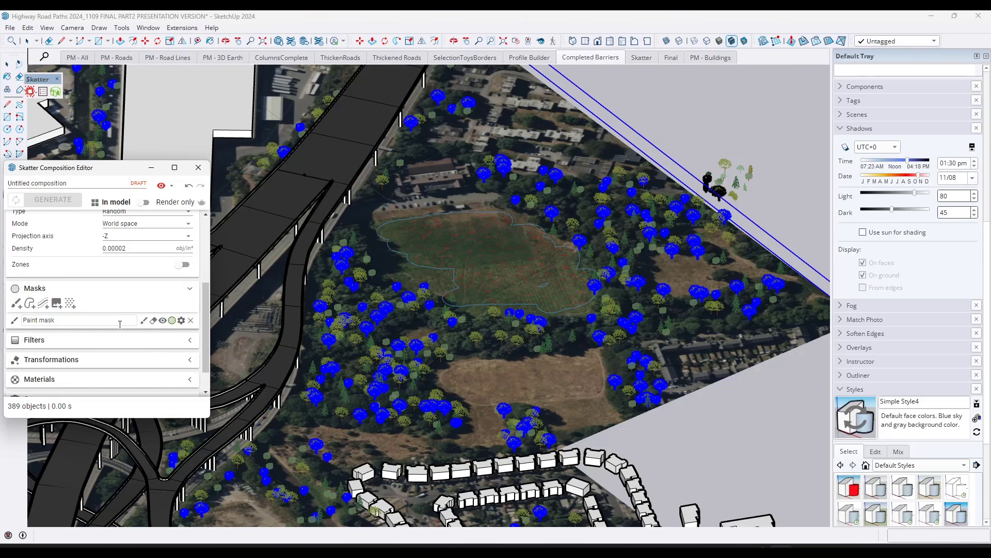
- Pick the sample tree components standing beyond the terrain's edge as the composition's scattered objects
scroll(104, 310, up, 3)
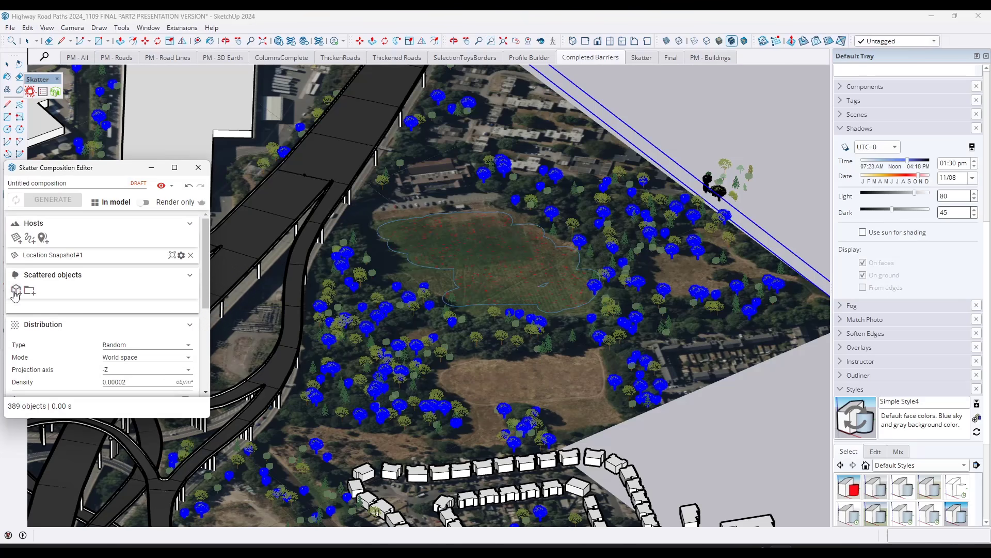
click(14, 293)
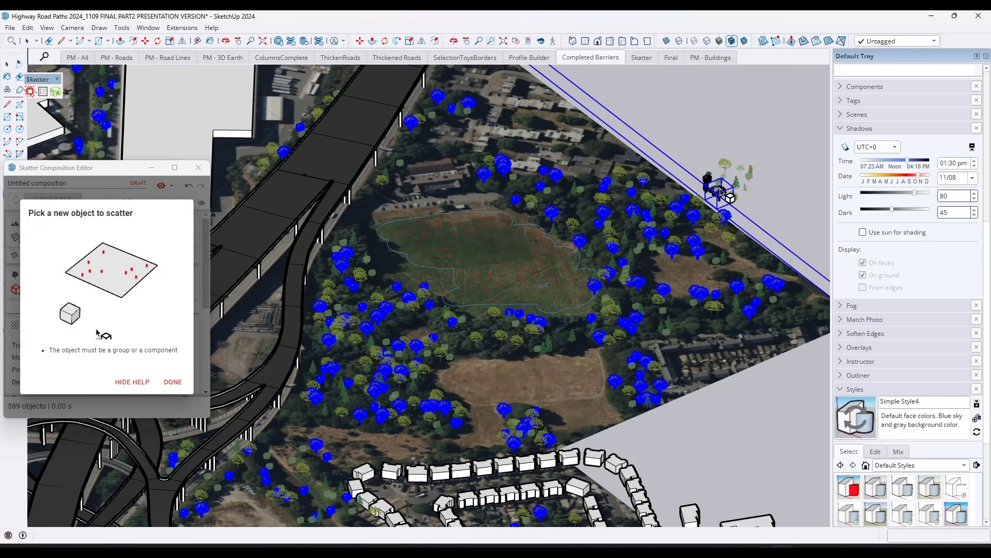
click(726, 170)
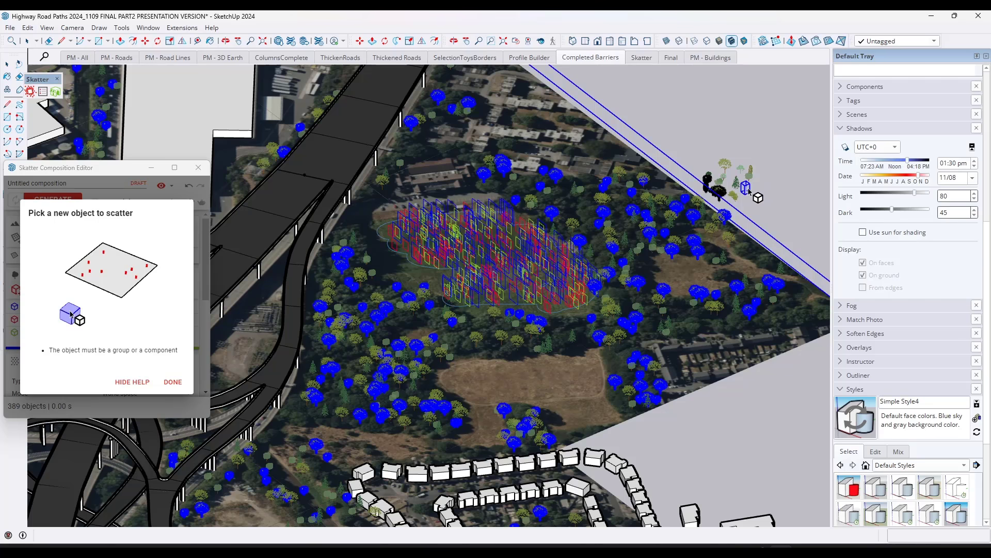
click(172, 382)
- Set the composition's distribution density to 0.00001
scroll(153, 325, down, 3)
scroll(153, 325, down, 1)
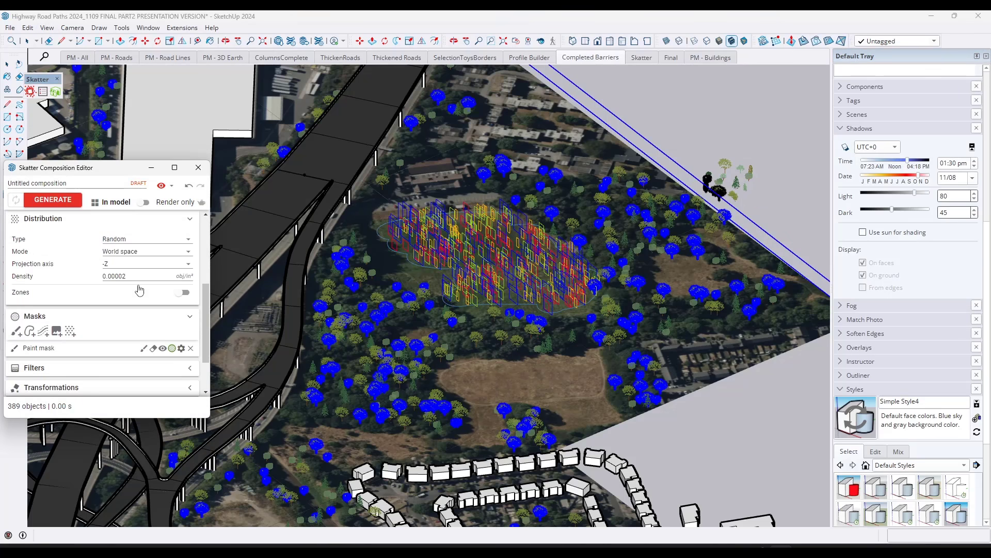
double_click(151, 278)
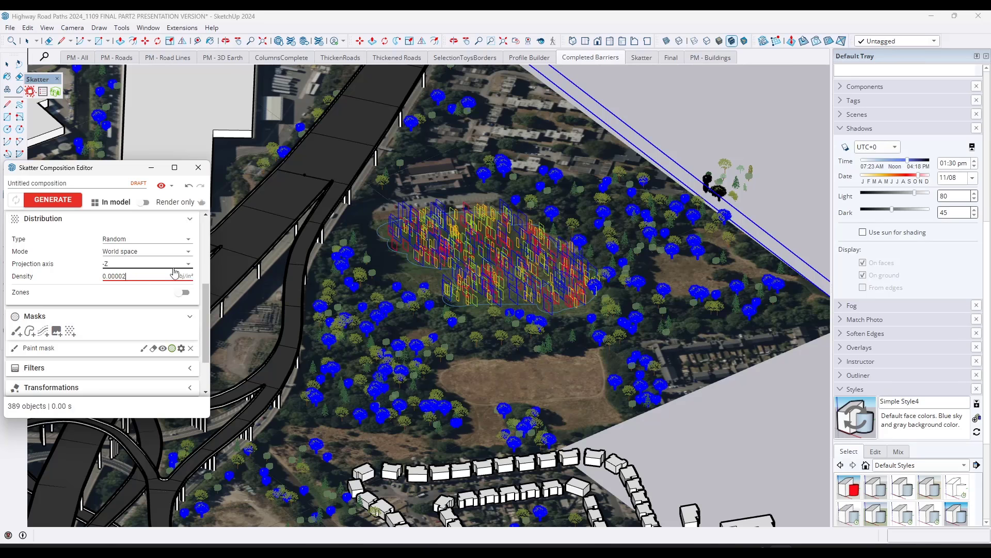
key(Return)
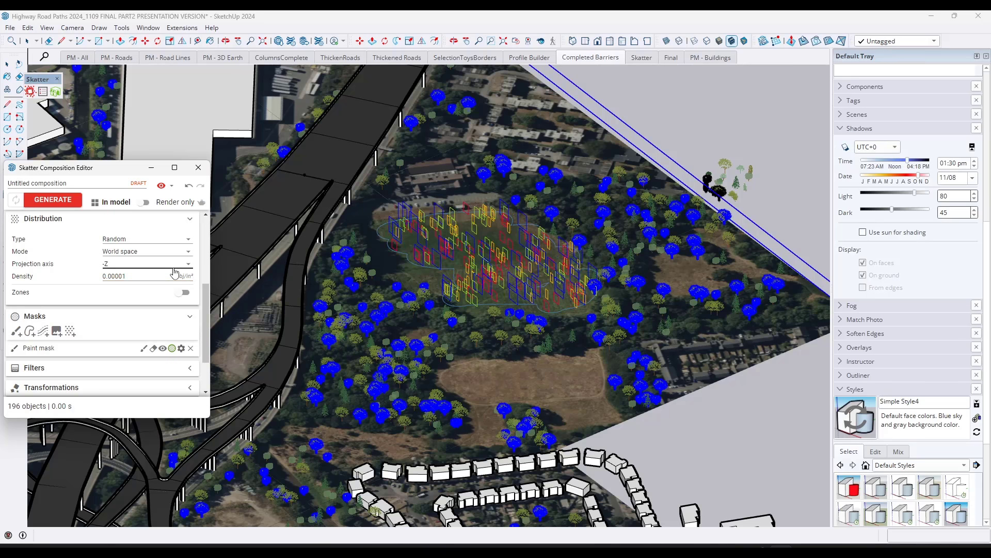
- Generate the scattered trees on the masked green field and close the Skatter Composition Editor
middle_drag(467, 238, 505, 300)
scroll(516, 297, up, 2)
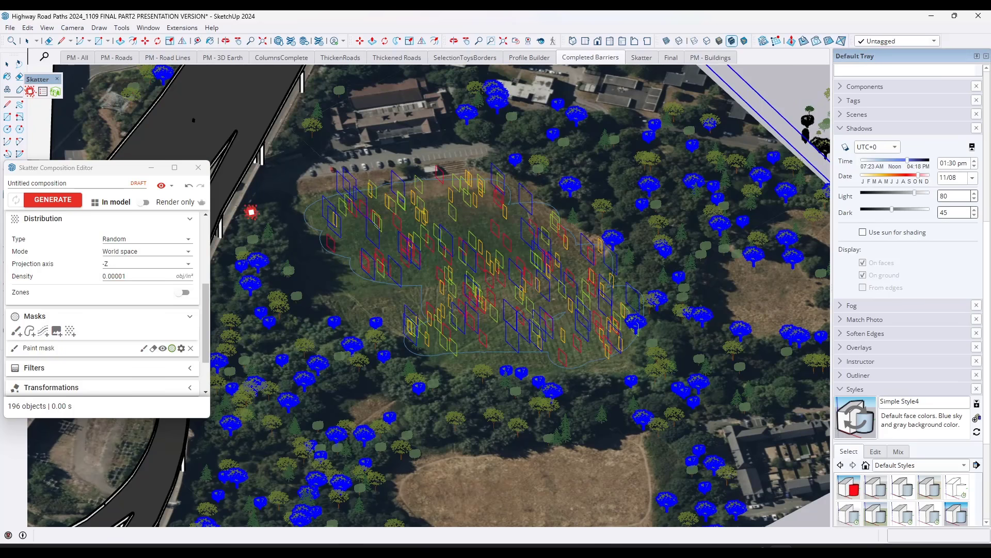
middle_drag(513, 231, 528, 188)
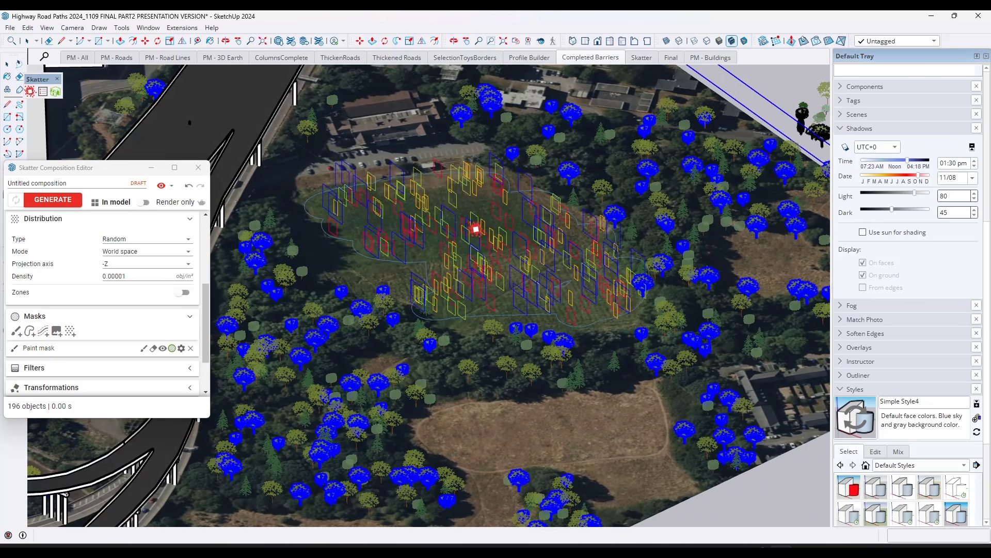
click(69, 203)
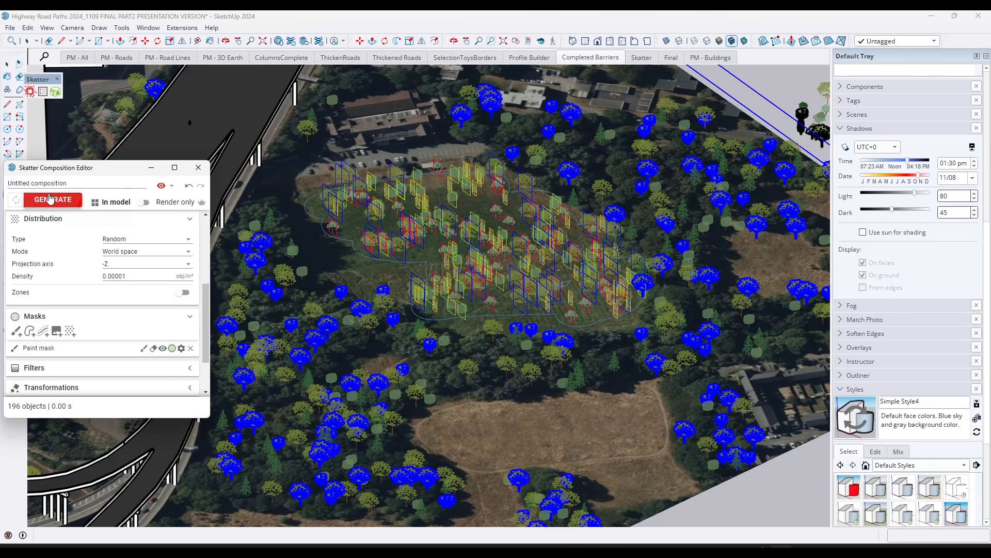
middle_drag(611, 265, 576, 210)
scroll(483, 206, up, 2)
scroll(483, 206, down, 6)
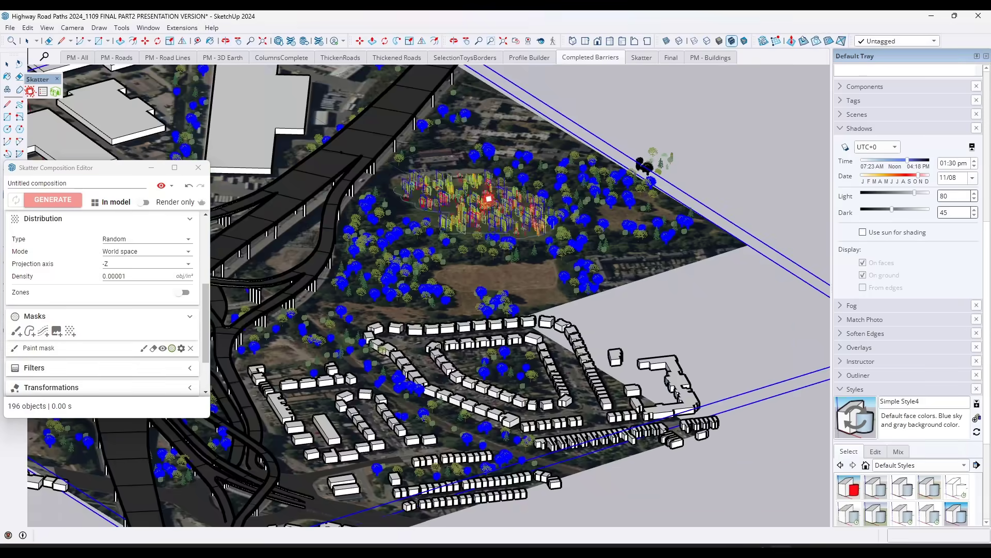
middle_drag(487, 199, 437, 180)
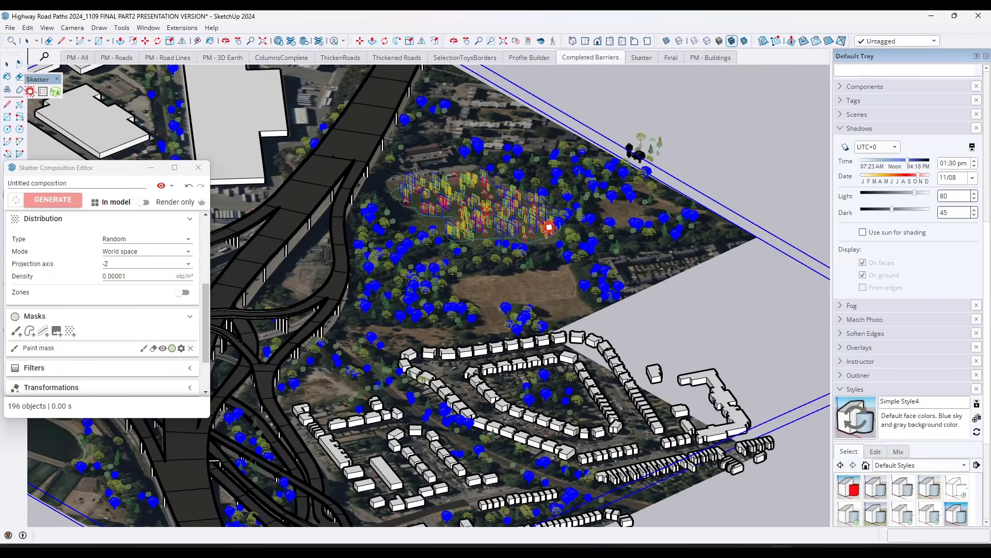
click(197, 167)
- Look over the tree-populated interchange and activate the Final scene
scroll(481, 211, down, 5)
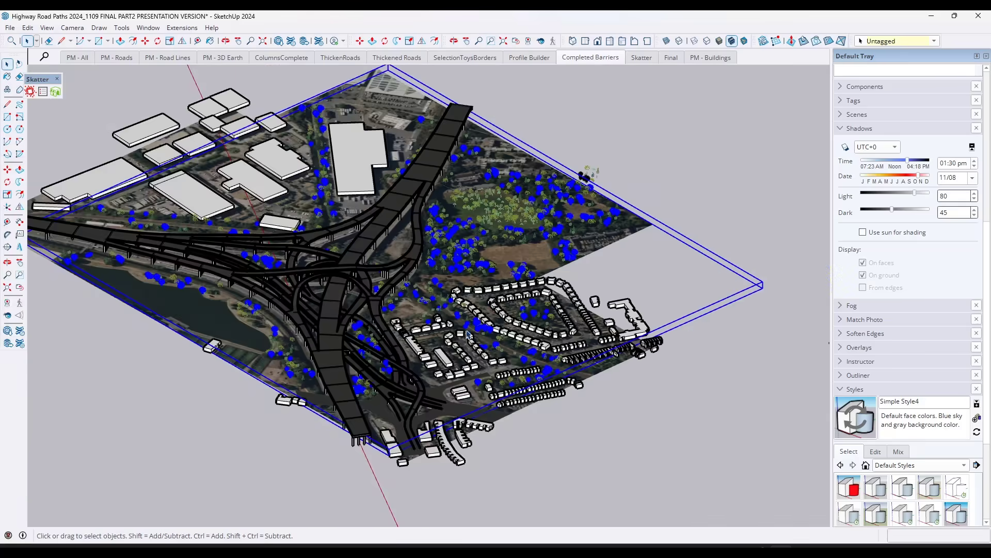
scroll(478, 317, up, 3)
middle_drag(478, 306, 554, 295)
scroll(529, 296, down, 1)
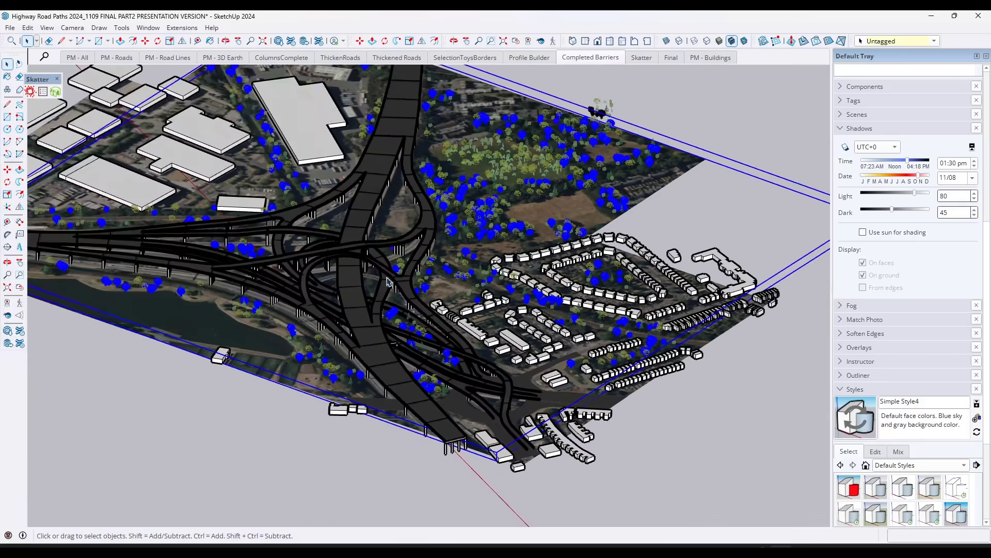
middle_drag(387, 279, 399, 246)
scroll(399, 246, up, 3)
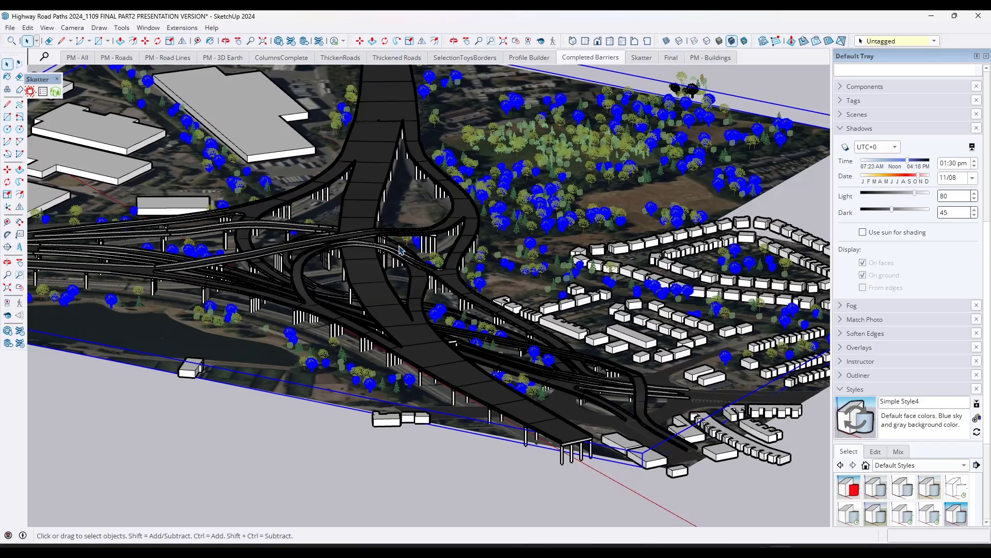
click(671, 58)
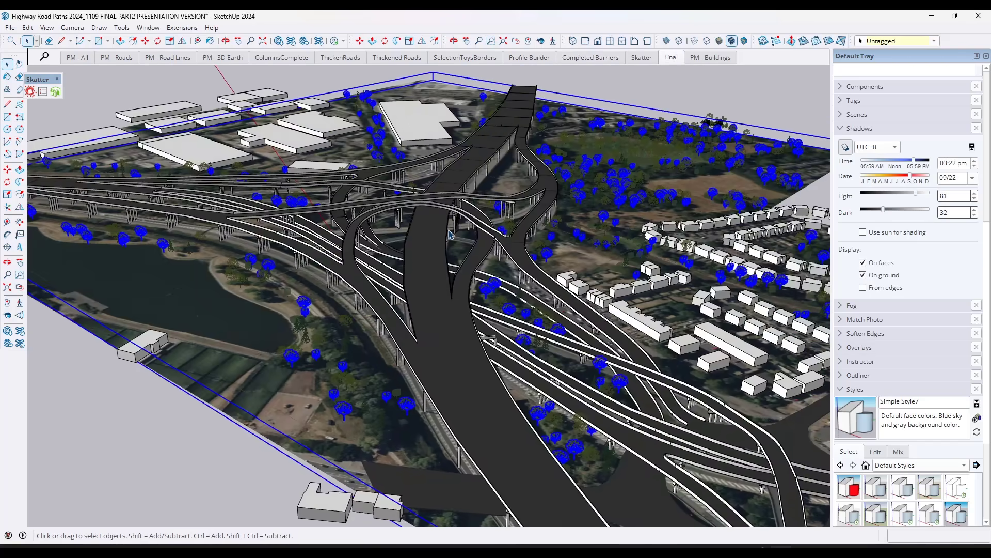